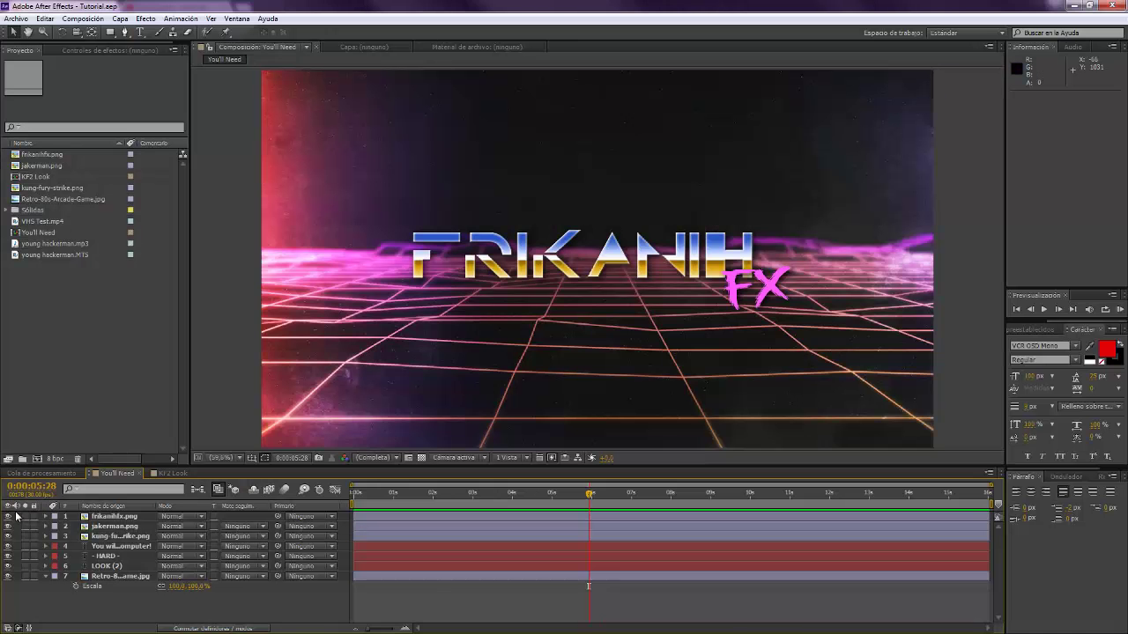
Hide the frikanihfx.png layer in the You'll Need composition and open the KF2 Look composition.
{"action": "left_click", "coordinate": [9, 517]}
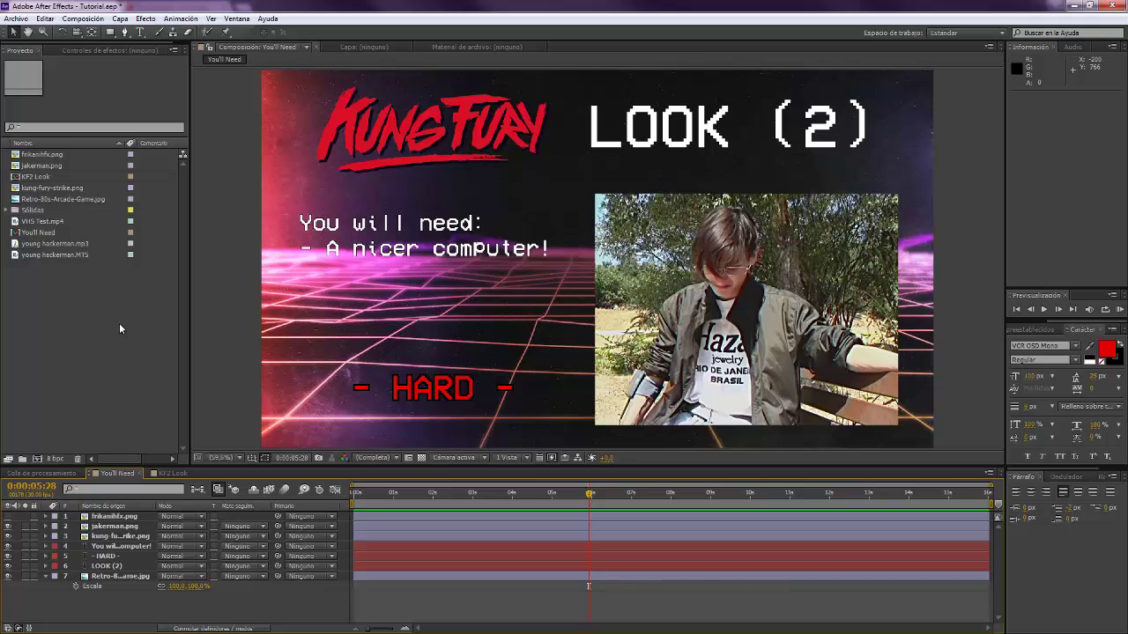
{"action": "left_click", "coordinate": [167, 473]}
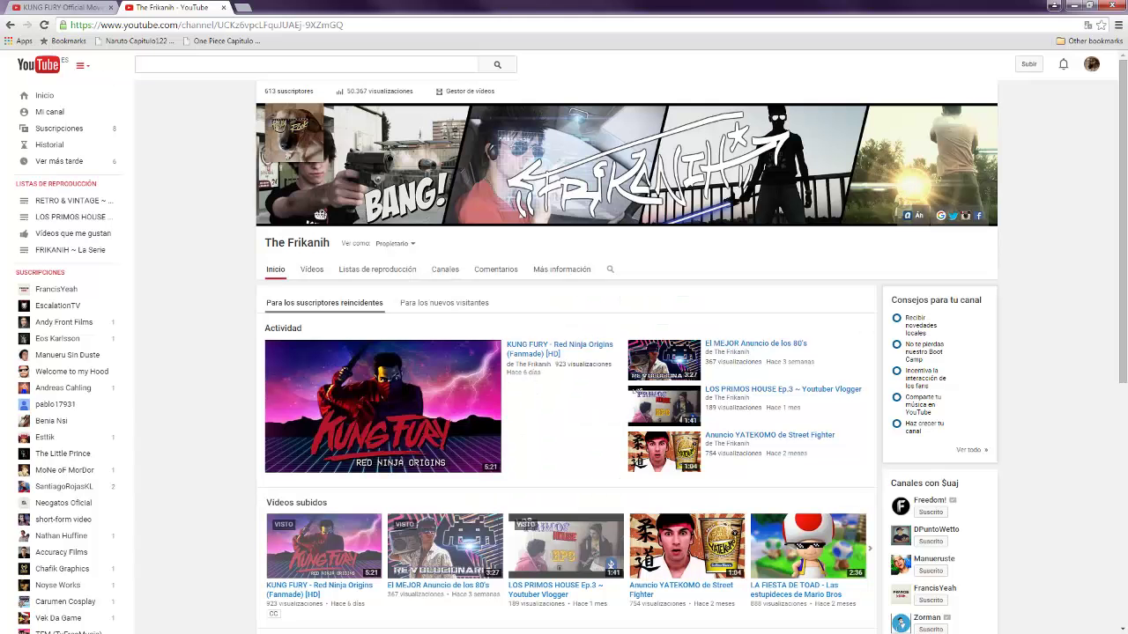
{"action": "key", "text": "ctrl+shift+Tab"}
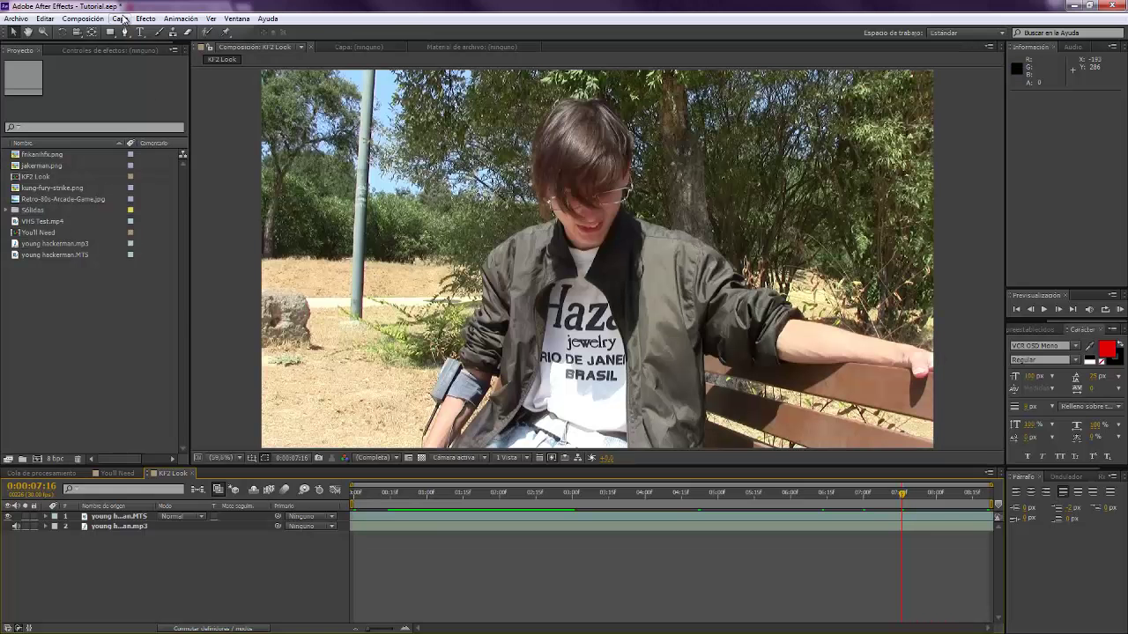
Create a new adjustment layer above the footage in the KF2 Look composition.
{"action": "left_click", "coordinate": [141, 19]}
{"action": "mouse_move", "coordinate": [119, 19]}
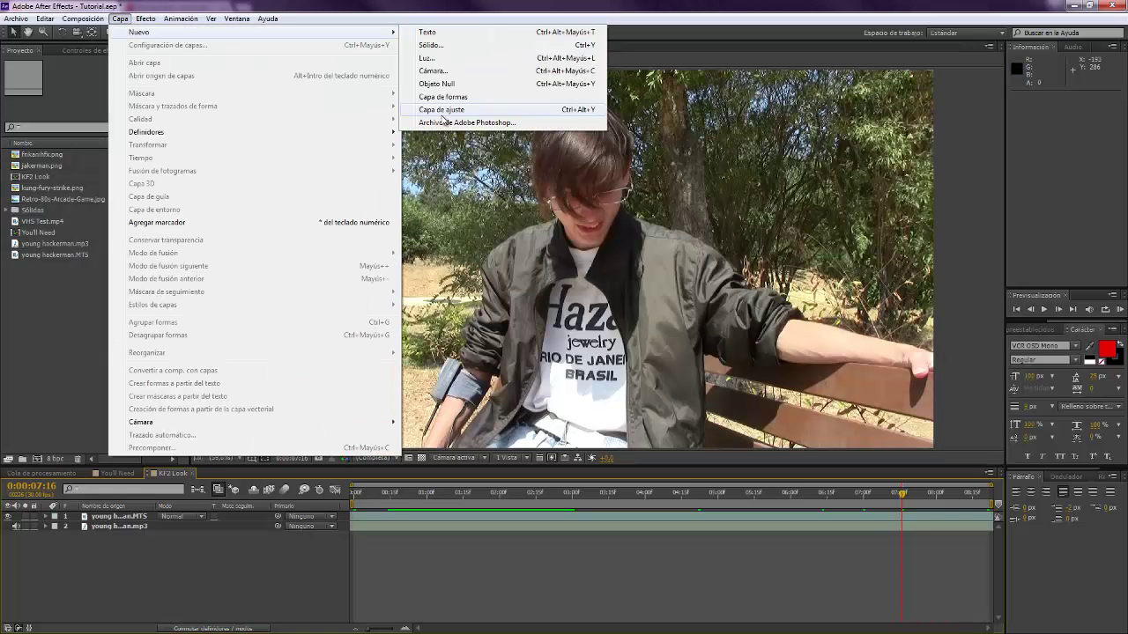
{"action": "left_click", "coordinate": [445, 109]}
Apply the Brillo y contraste effect to the adjustment layer and set its contrast to 25.
{"action": "left_click", "coordinate": [1033, 329]}
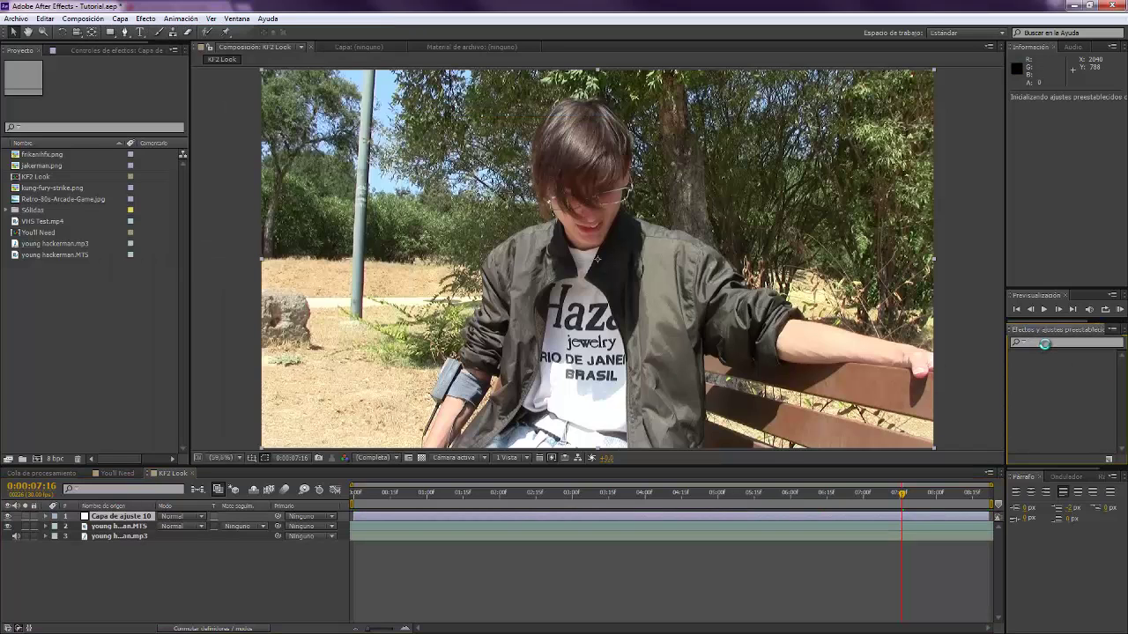
{"action": "left_click", "coordinate": [1037, 342]}
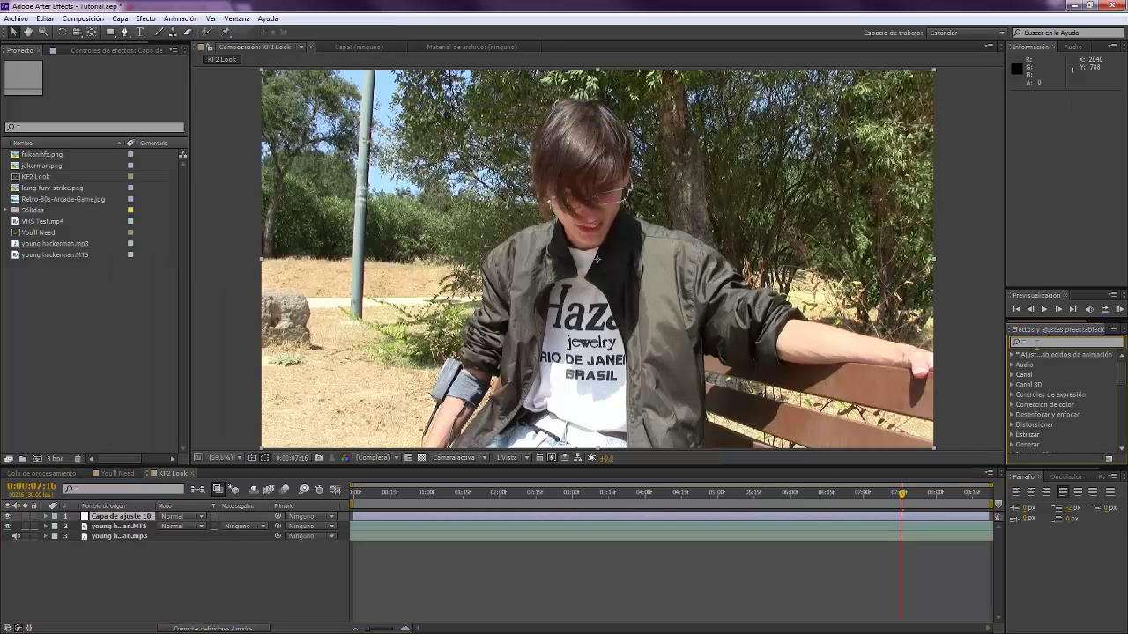
{"action": "type", "text": "contrast"}
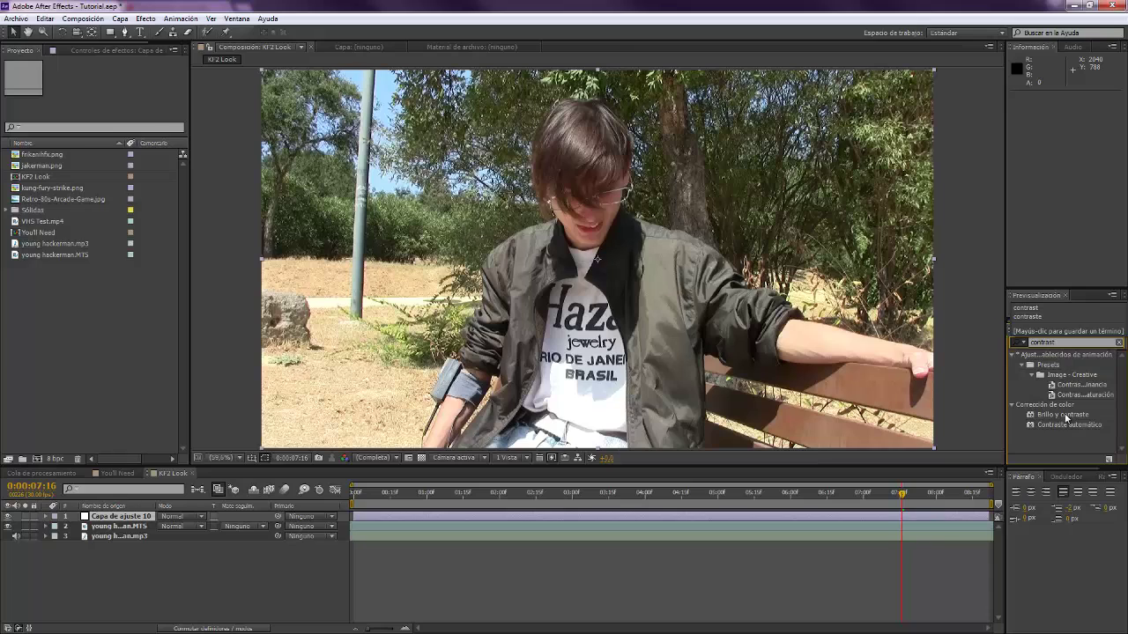
{"action": "left_click_drag", "start_coordinate": [1066, 418], "coordinate": [617, 265]}
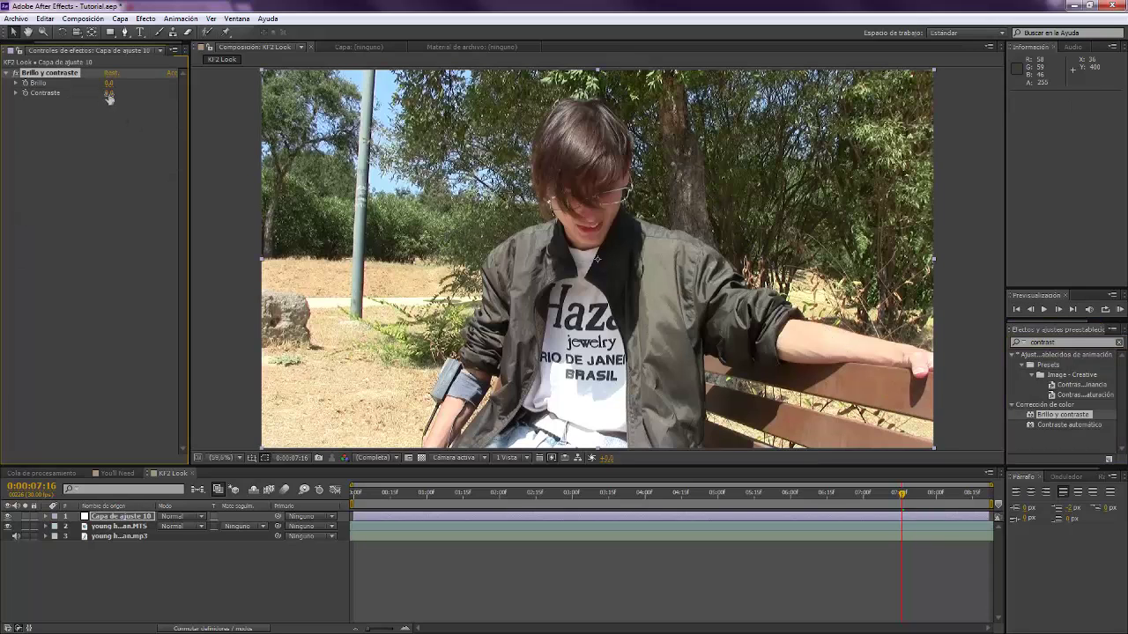
{"action": "left_click", "coordinate": [108, 94]}
{"action": "type", "text": "25"}
{"action": "key", "text": "Return"}
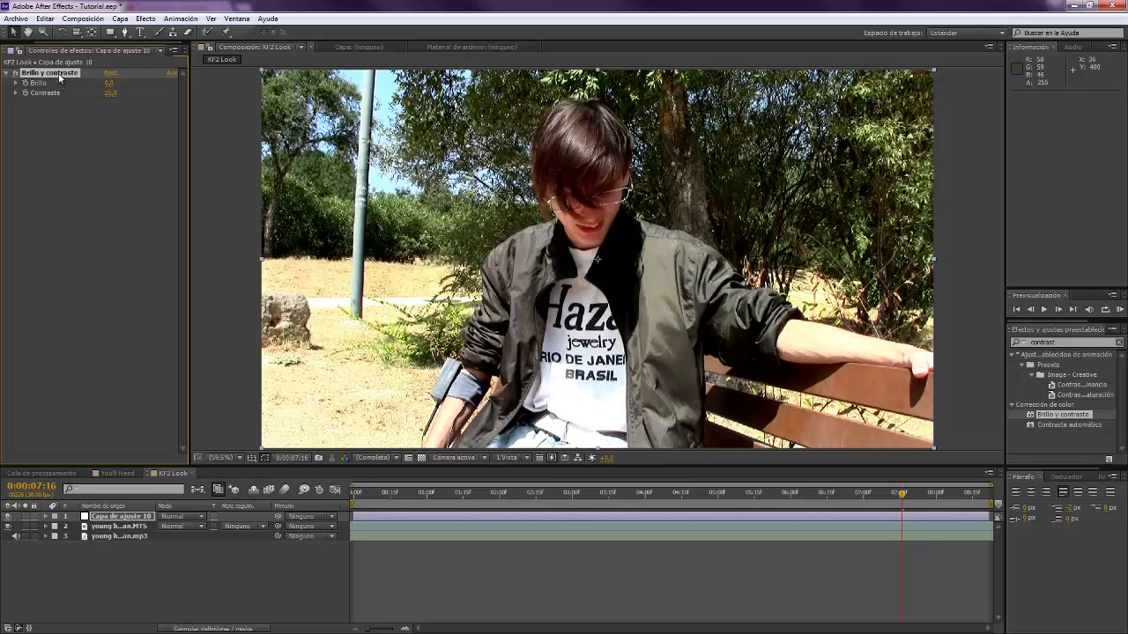
Duplicate the Brillo y contraste effect and set the copy's contrast to -25.
{"action": "key", "text": "ctrl+d"}
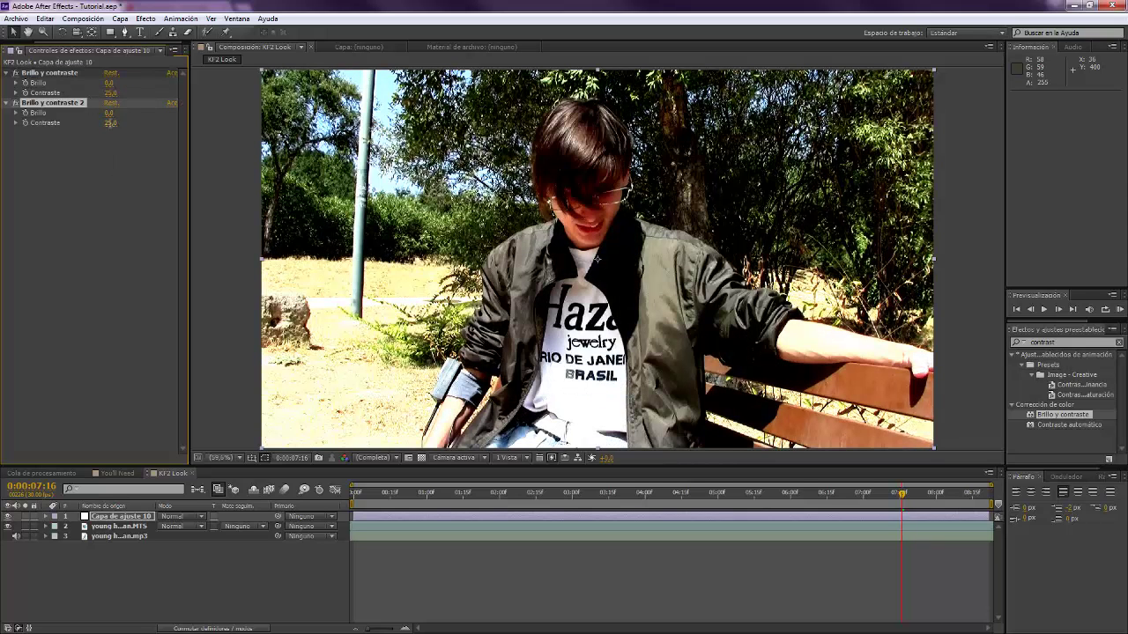
{"action": "left_click", "coordinate": [111, 122]}
{"action": "type", "text": "-25"}
{"action": "key", "text": "Return"}
Compare the footage with and without the adjustment layer by toggling the layer's visibility.
{"action": "left_click", "coordinate": [7, 517]}
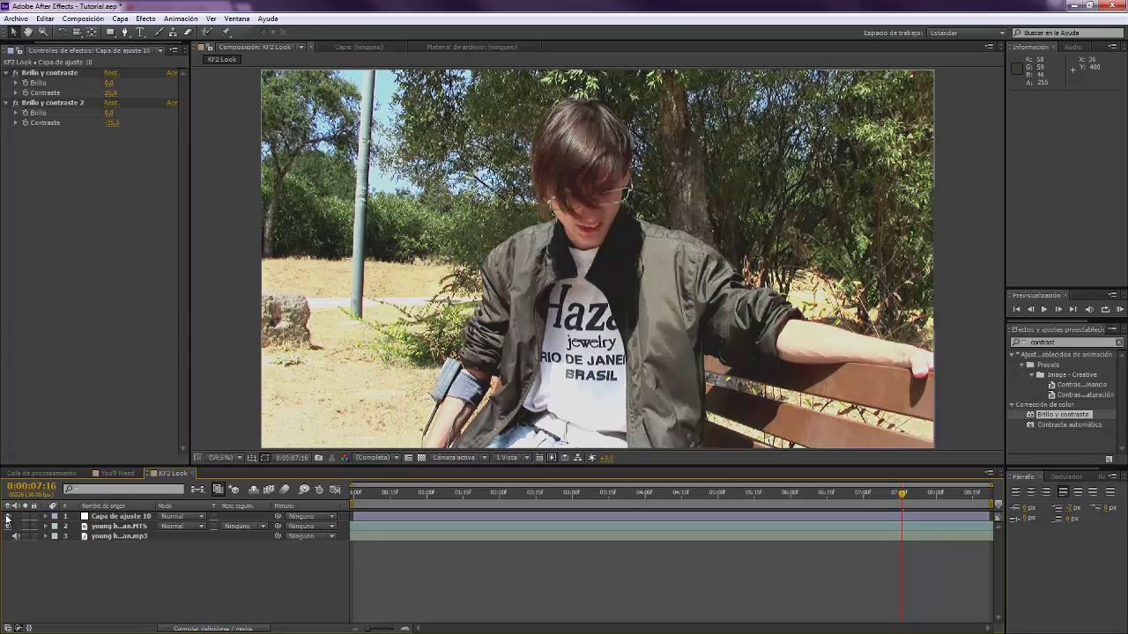
{"action": "left_click", "coordinate": [7, 516]}
{"action": "left_click", "coordinate": [8, 516]}
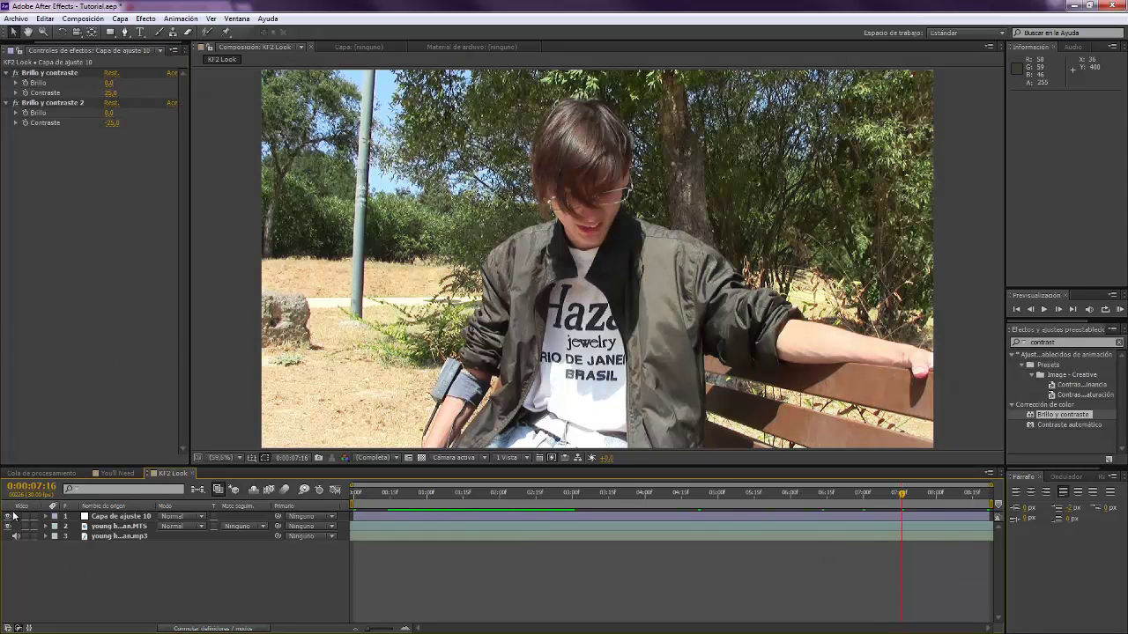
{"action": "left_click", "coordinate": [7, 517]}
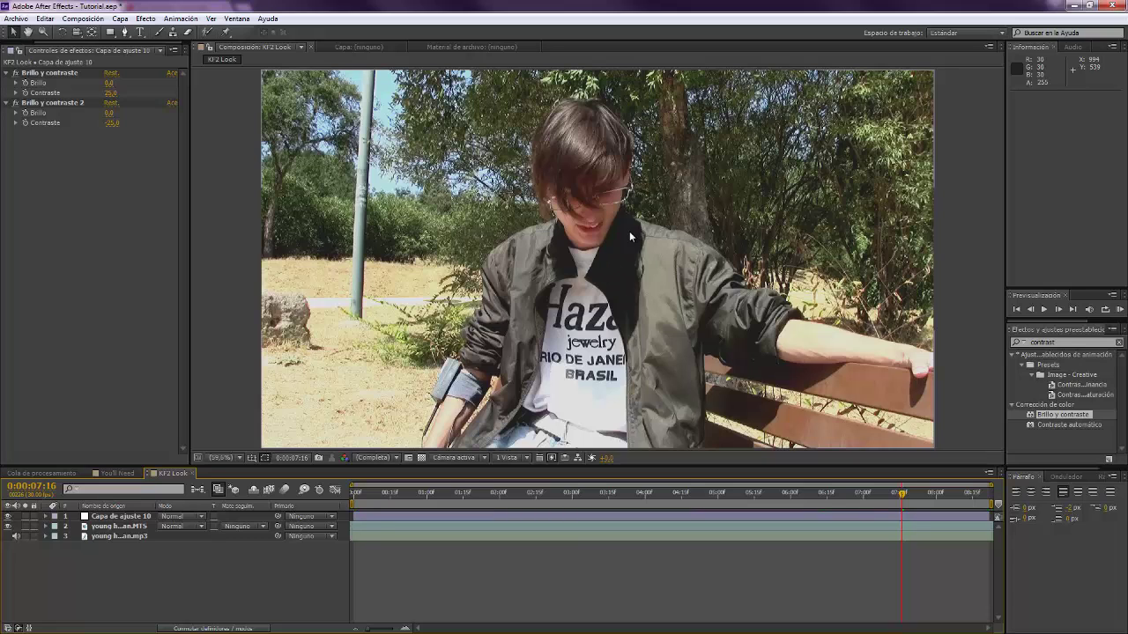
{"action": "left_click", "coordinate": [8, 517]}
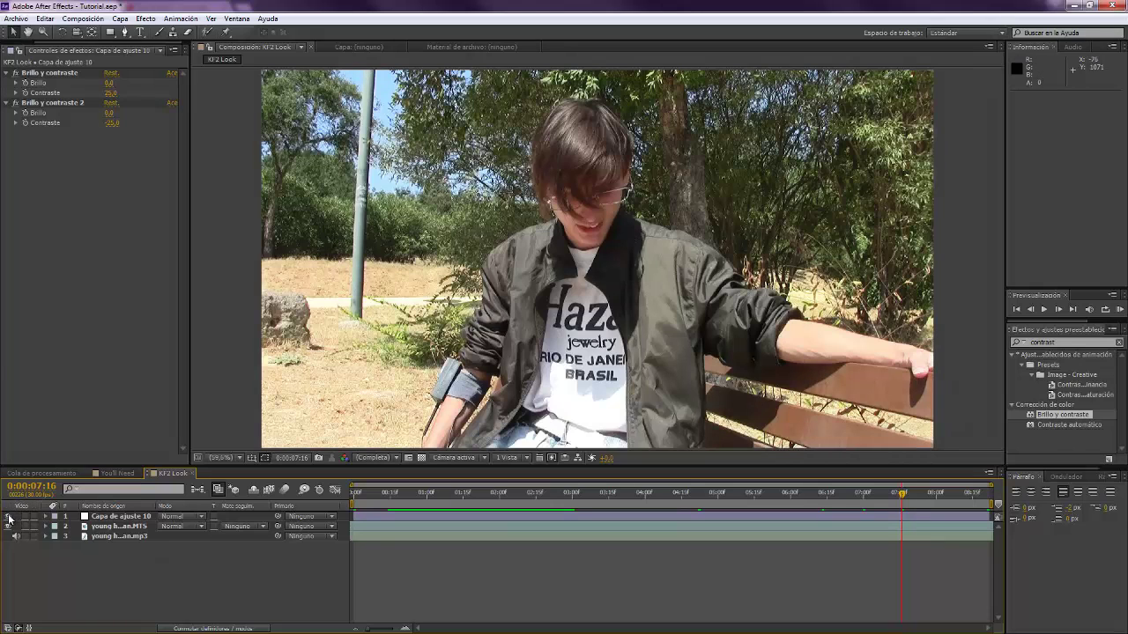
{"action": "left_click", "coordinate": [8, 517]}
{"action": "left_click", "coordinate": [8, 518]}
{"action": "left_click", "coordinate": [8, 517]}
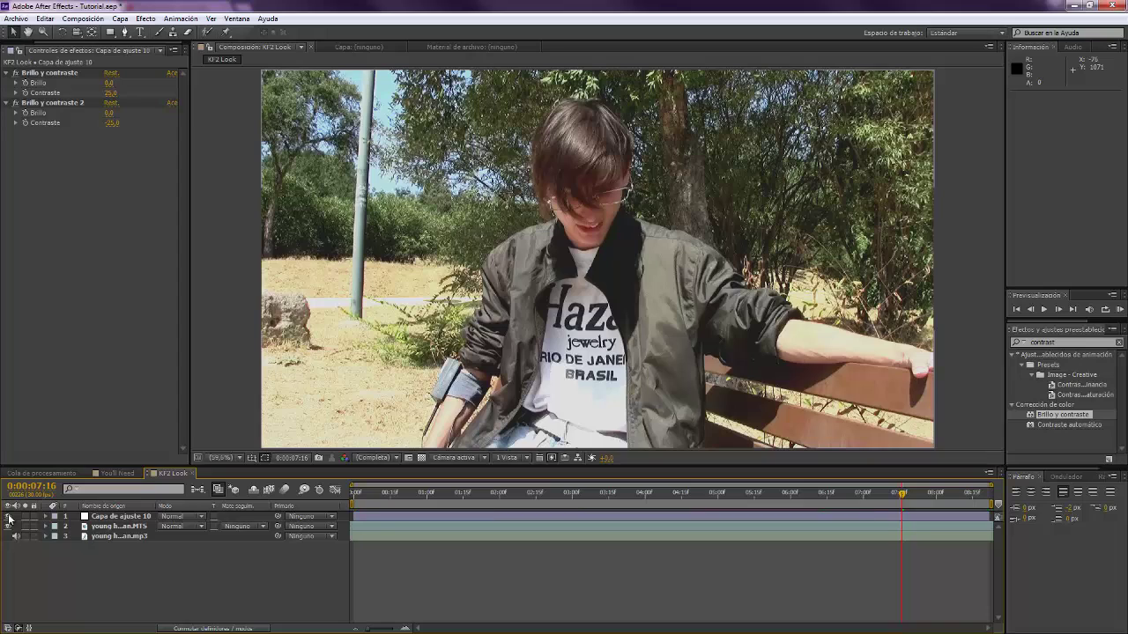
Precompose the adjustment layer together with the video and audio layers into a composition named "effects".
{"action": "left_click", "coordinate": [122, 517]}
{"action": "left_click", "coordinate": [126, 535], "text": "shift"}
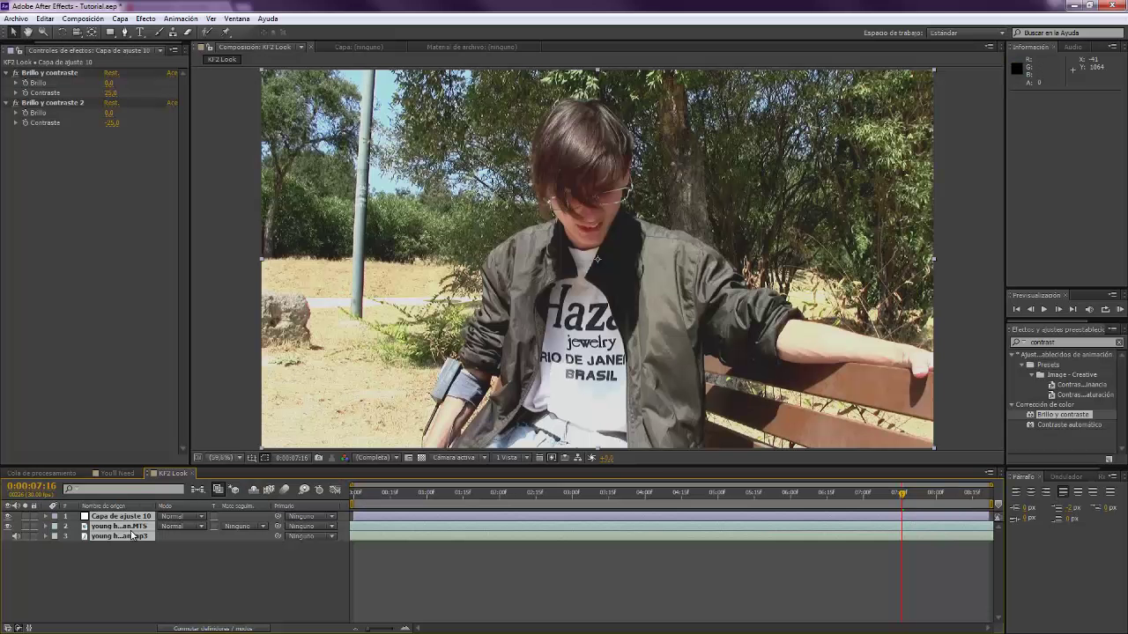
{"action": "left_click", "coordinate": [120, 19]}
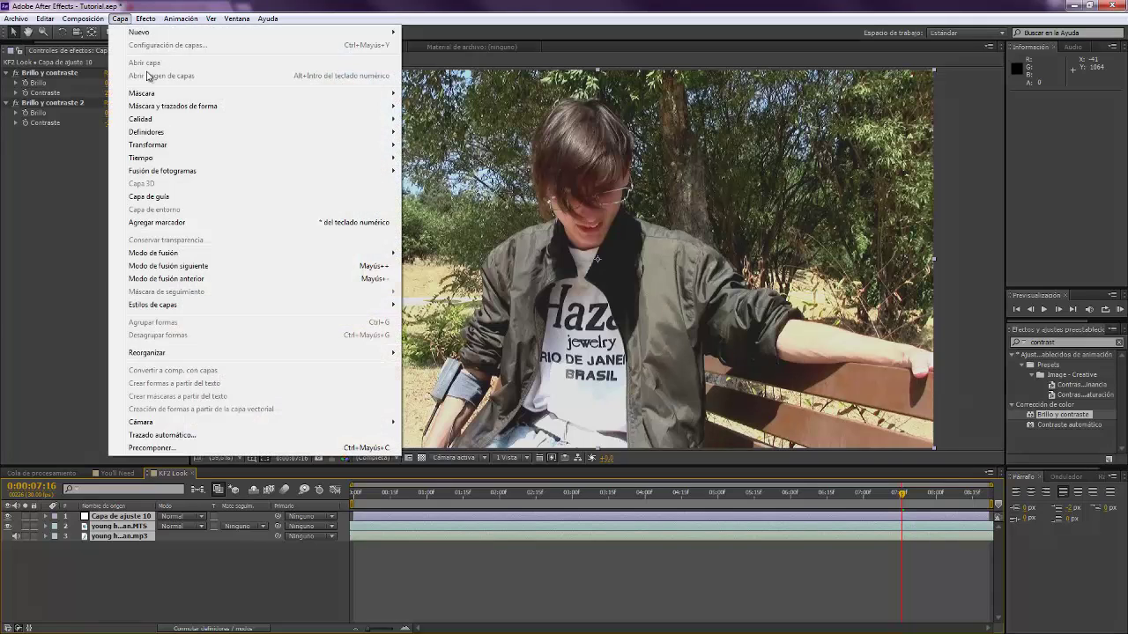
{"action": "right_click", "coordinate": [130, 519]}
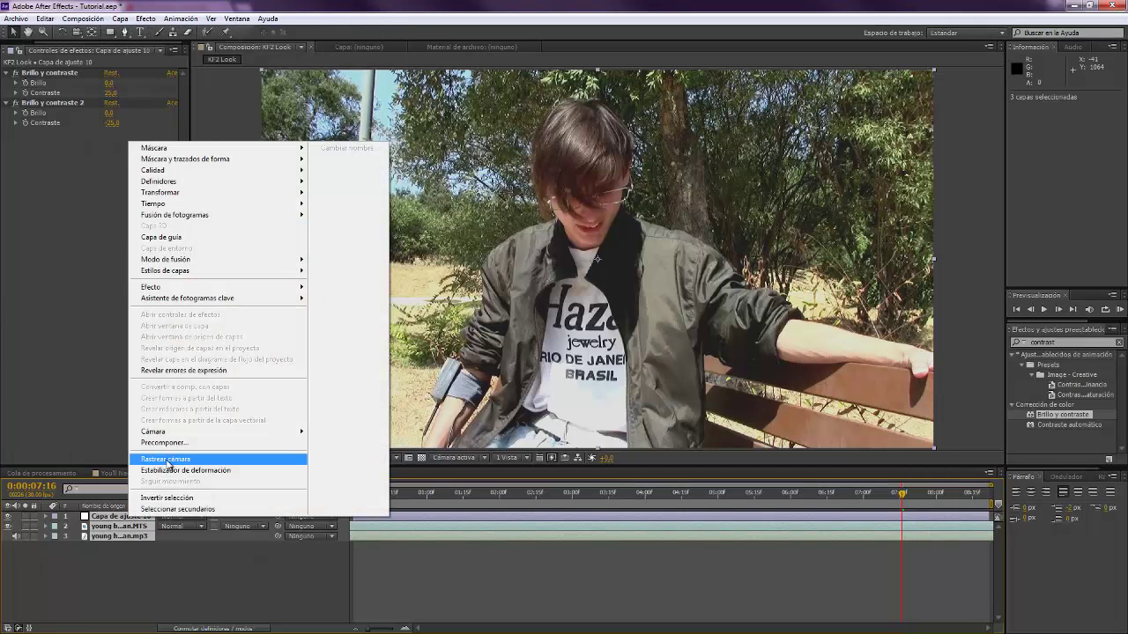
{"action": "left_click", "coordinate": [176, 442]}
{"action": "type", "text": "effects"}
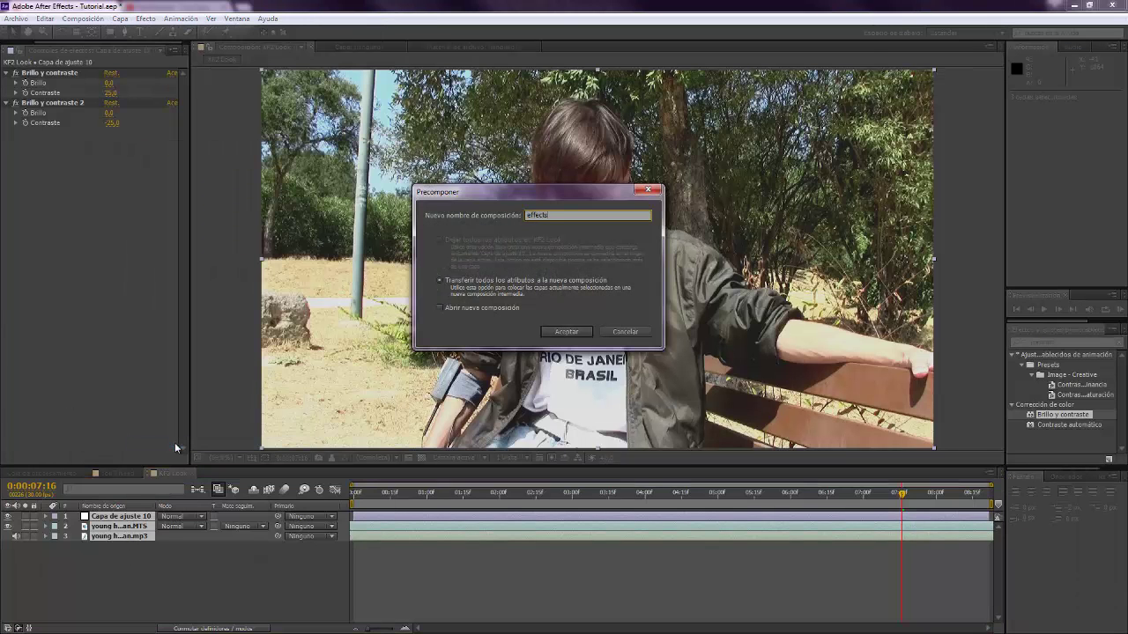
{"action": "key", "text": "Return"}
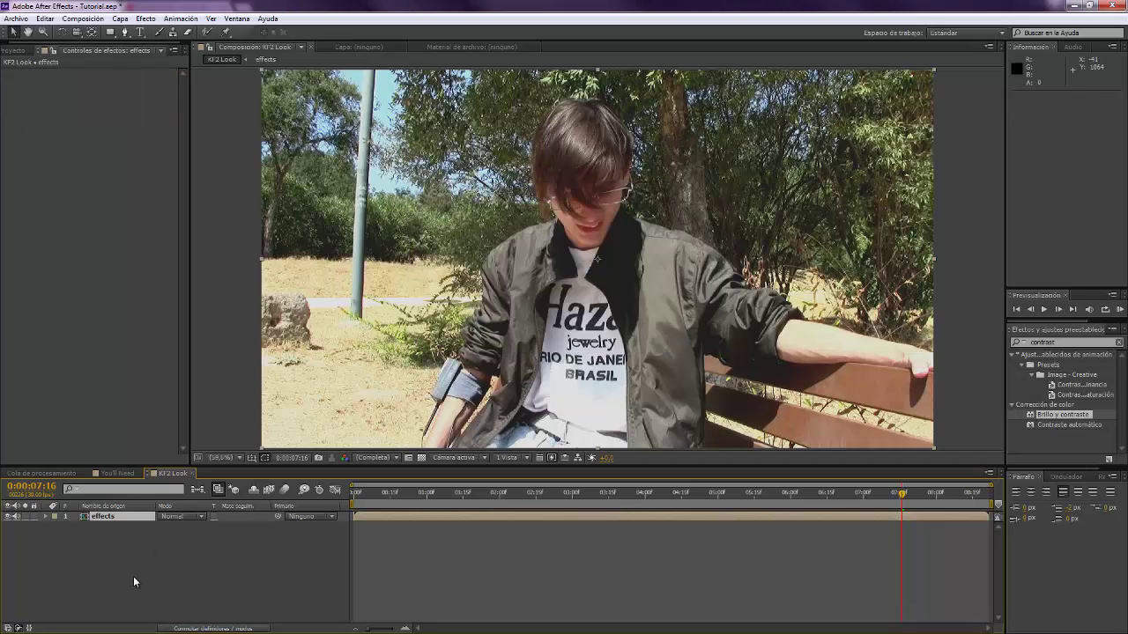
{"action": "left_click", "coordinate": [133, 576]}
{"action": "key", "text": "alt+Tab"}
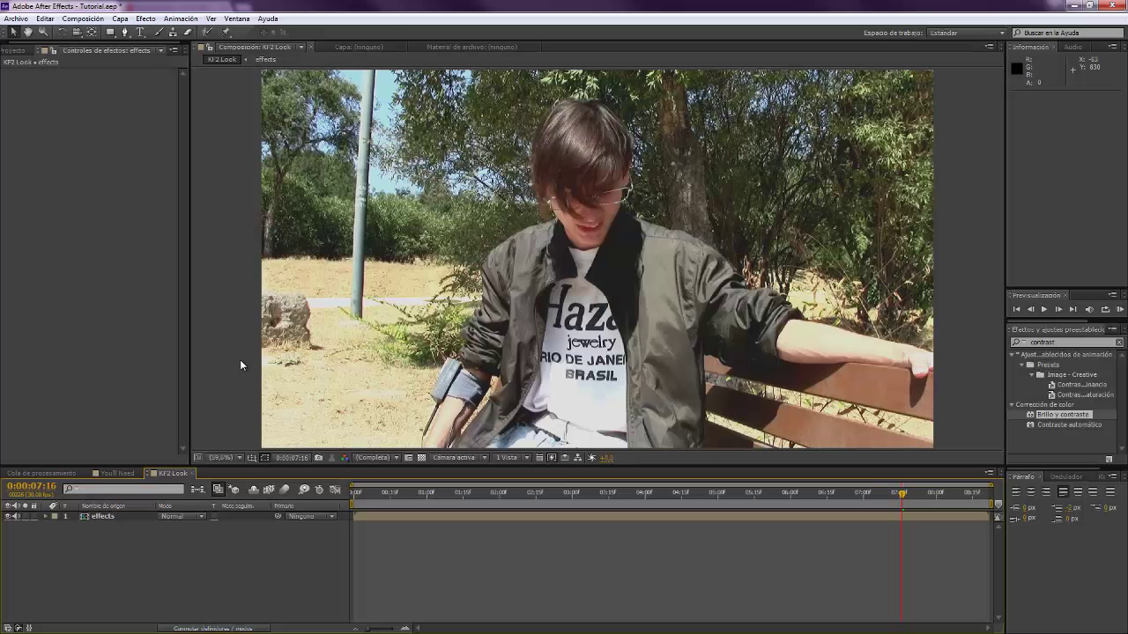
Duplicate the effects layer and set the upper copy's blending mode to Color.
{"action": "left_click", "coordinate": [103, 516]}
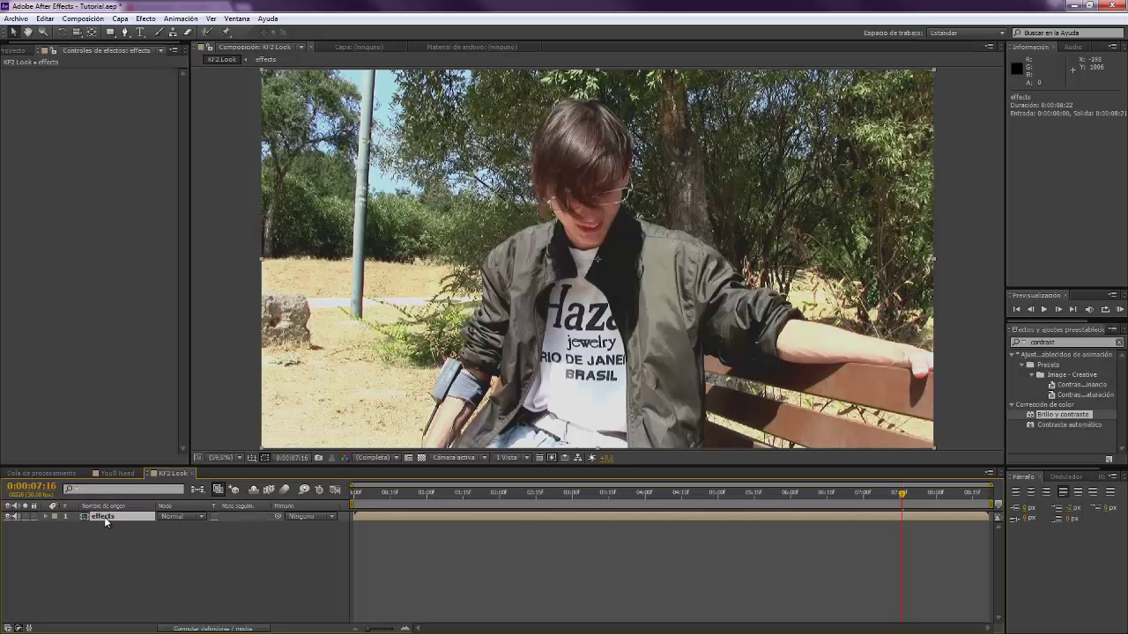
{"action": "key", "text": "ctrl+d"}
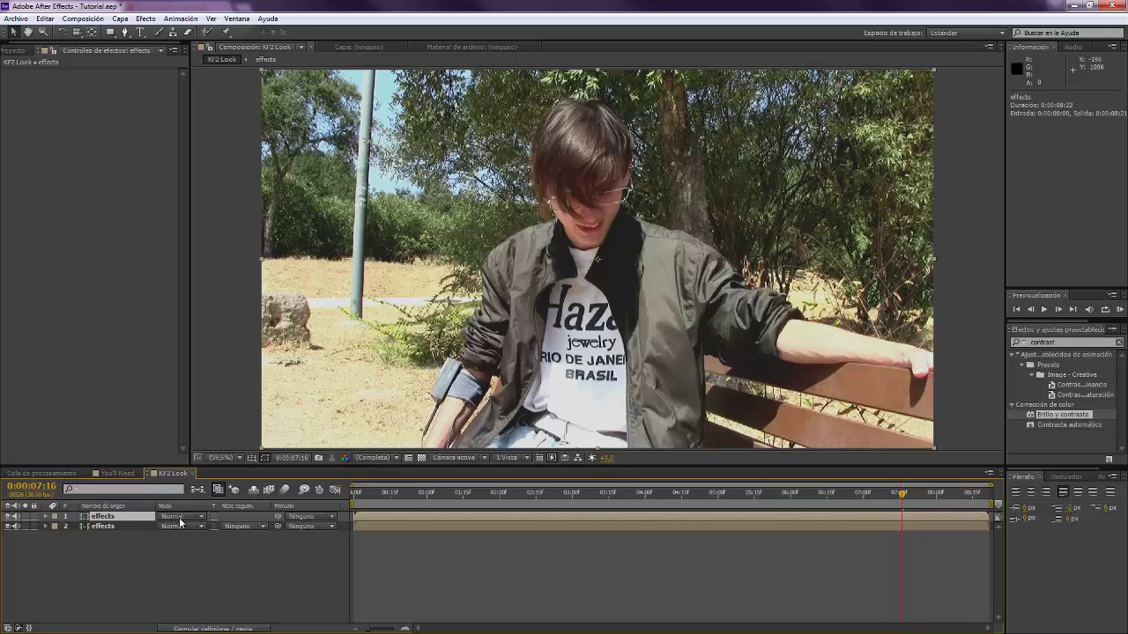
{"action": "left_click", "coordinate": [185, 516]}
{"action": "left_click", "coordinate": [179, 504]}
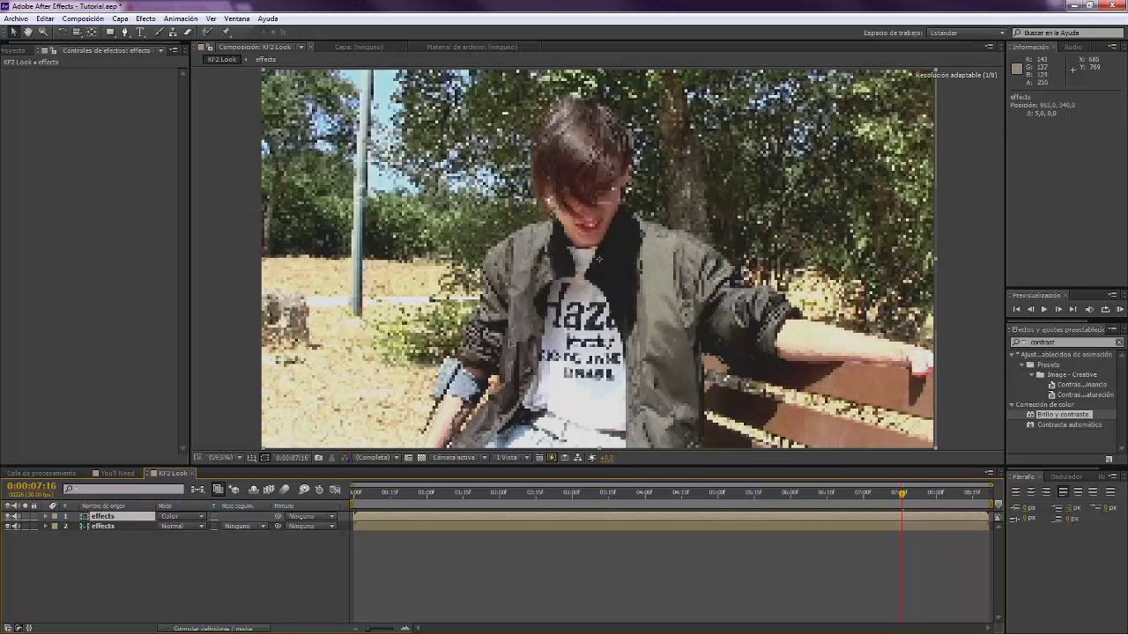
Try shifting the upper effects layer slightly in the preview, and undo the move.
{"action": "left_click_drag", "start_coordinate": [507, 353], "coordinate": [514, 348]}
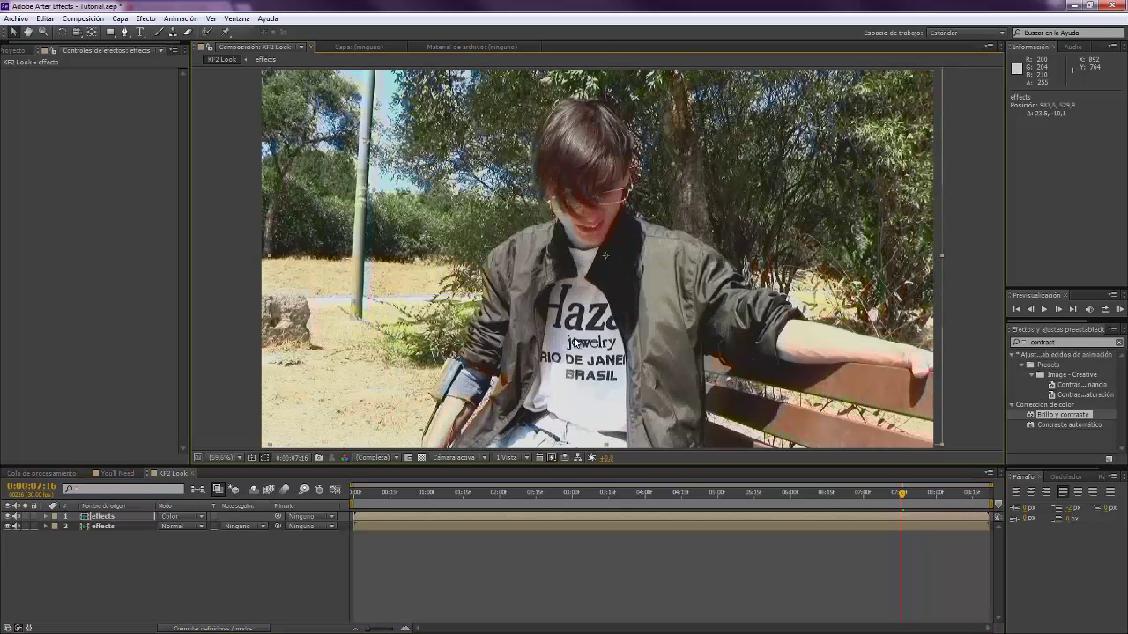
{"action": "key", "text": "ctrl+z"}
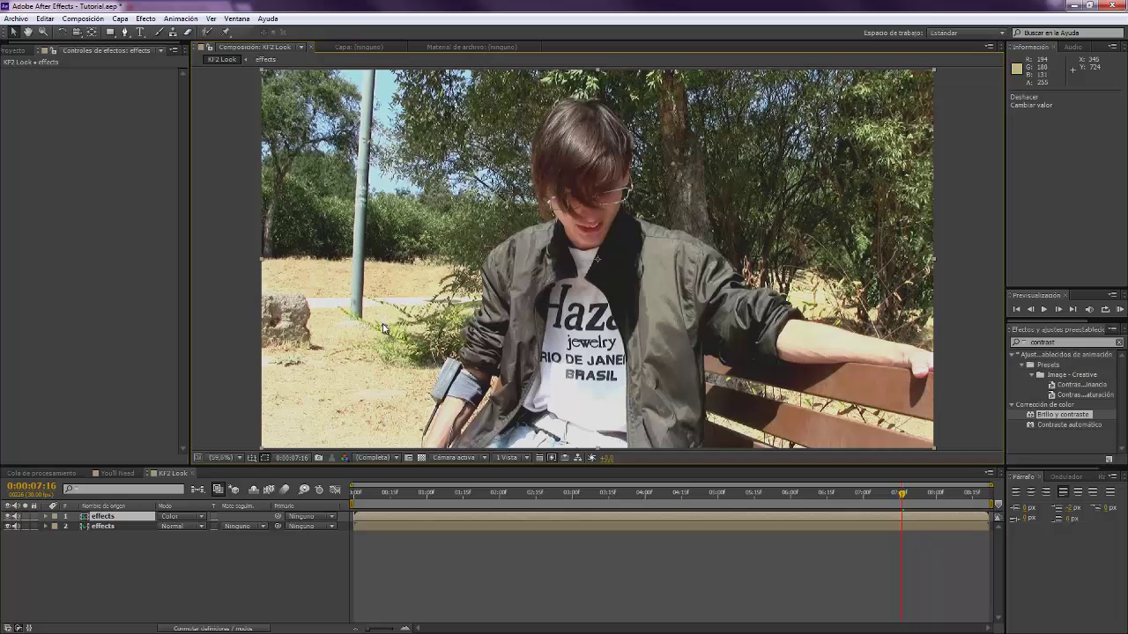
Find the Desenfoque rápido effect and apply it to the upper effects layer.
{"action": "double_click", "coordinate": [1035, 342]}
{"action": "type", "text": "ráp"}
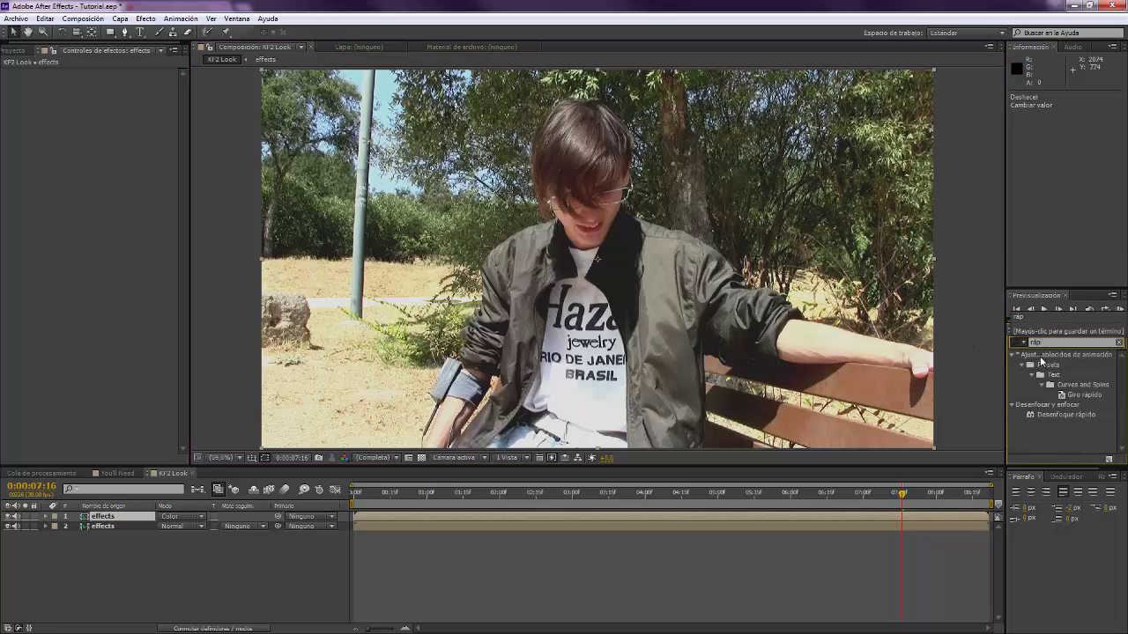
{"action": "left_click_drag", "start_coordinate": [1066, 414], "coordinate": [628, 304]}
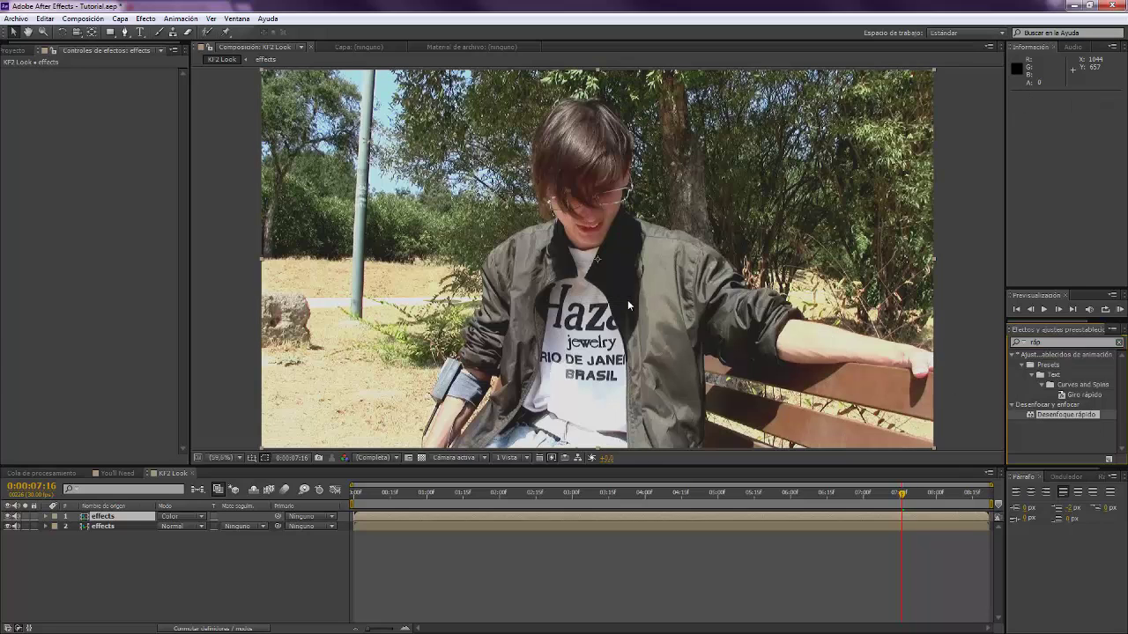
{"action": "left_click", "coordinate": [118, 520]}
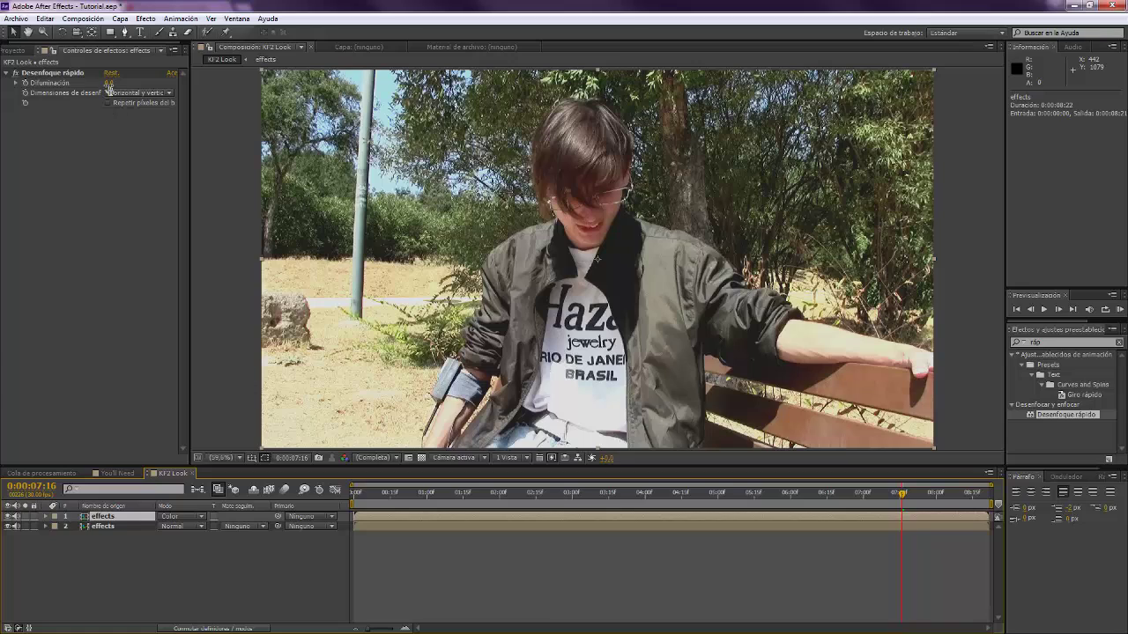
Set the blur amount to 10 with Horizontal dimensions and enable repeating edge pixels on the upper effects layer.
{"action": "left_click_drag", "start_coordinate": [109, 83], "coordinate": [168, 139]}
{"action": "left_click", "coordinate": [142, 94]}
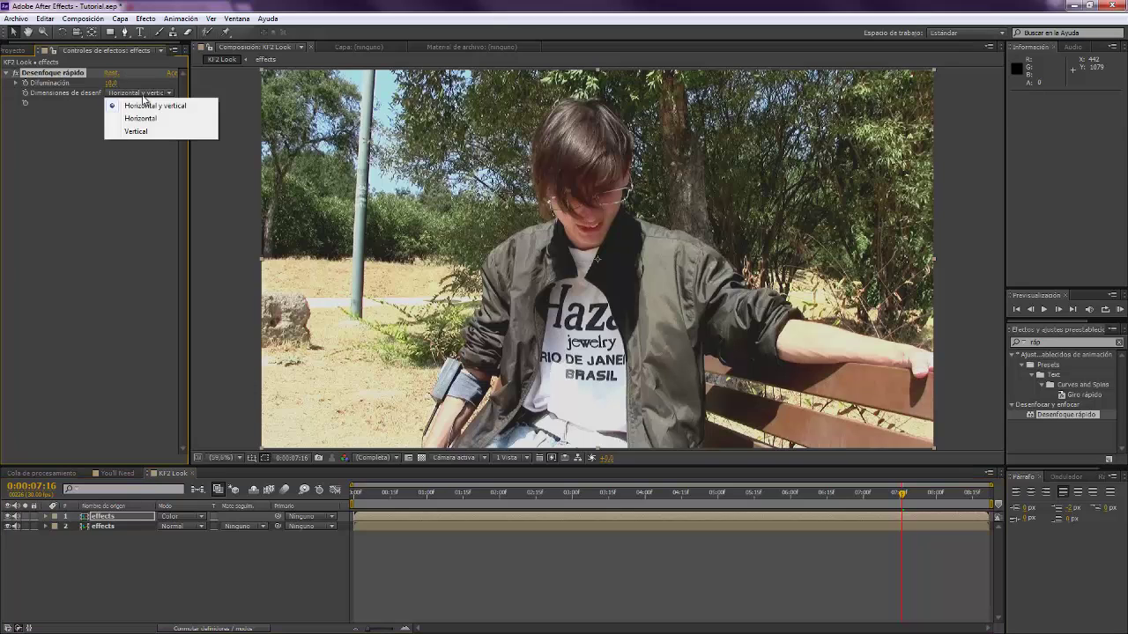
{"action": "left_click", "coordinate": [141, 120]}
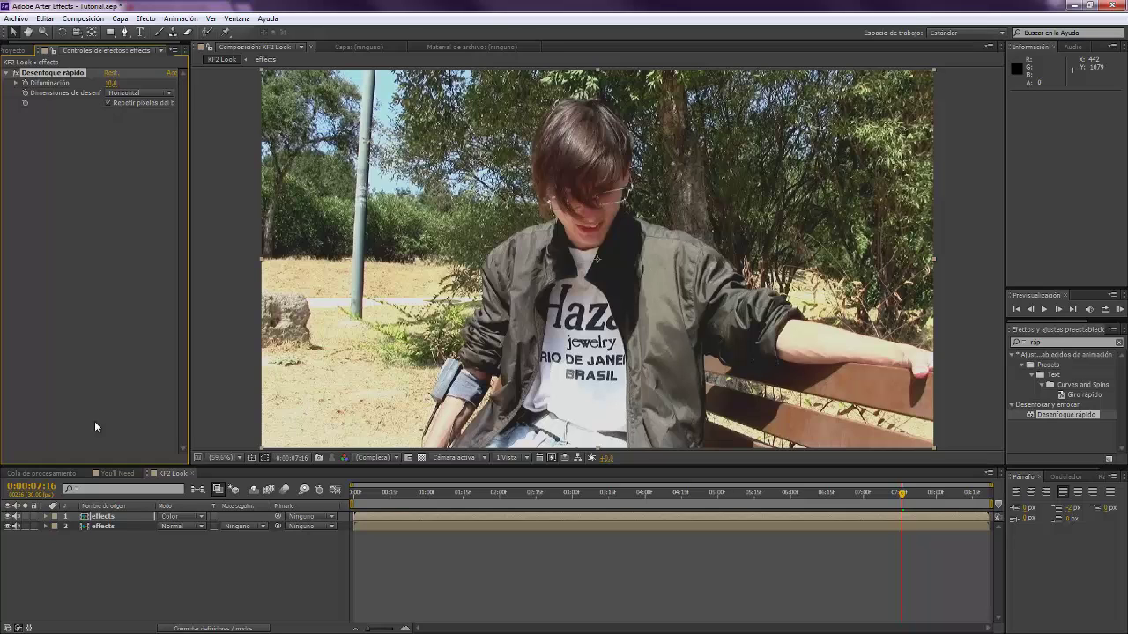
Set the upper effects layer's horizontal position to 975 to offset its colour, and inspect the result up close.
{"action": "left_click", "coordinate": [113, 517]}
{"action": "key", "text": "p"}
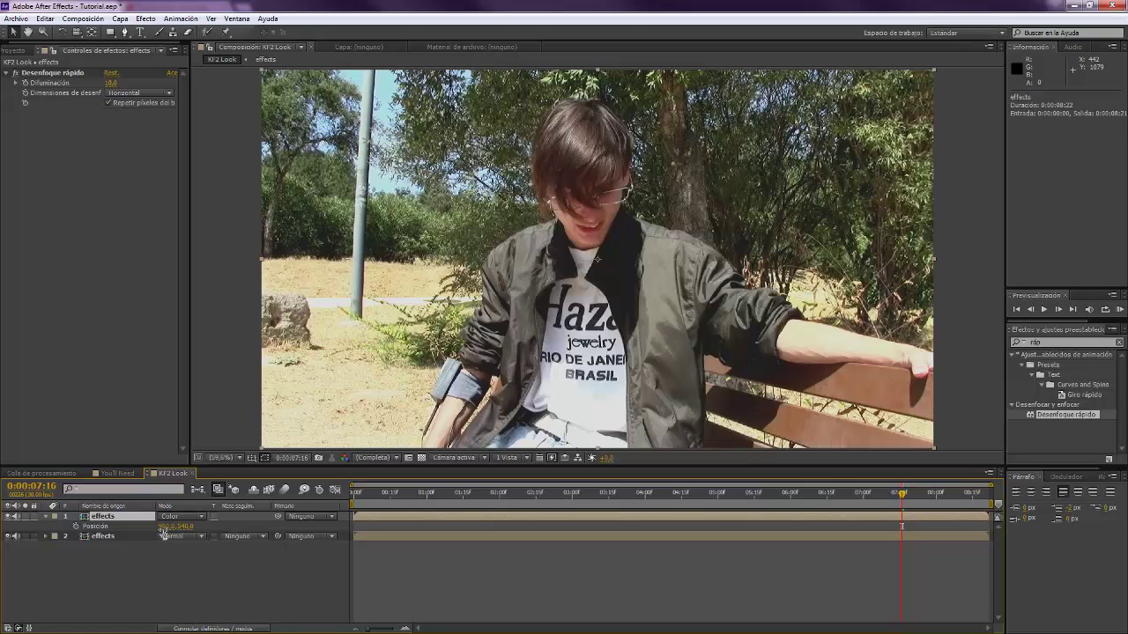
{"action": "left_click", "coordinate": [164, 526]}
{"action": "type", "text": "672"}
{"action": "key", "text": "Return"}
{"action": "type", "text": "5"}
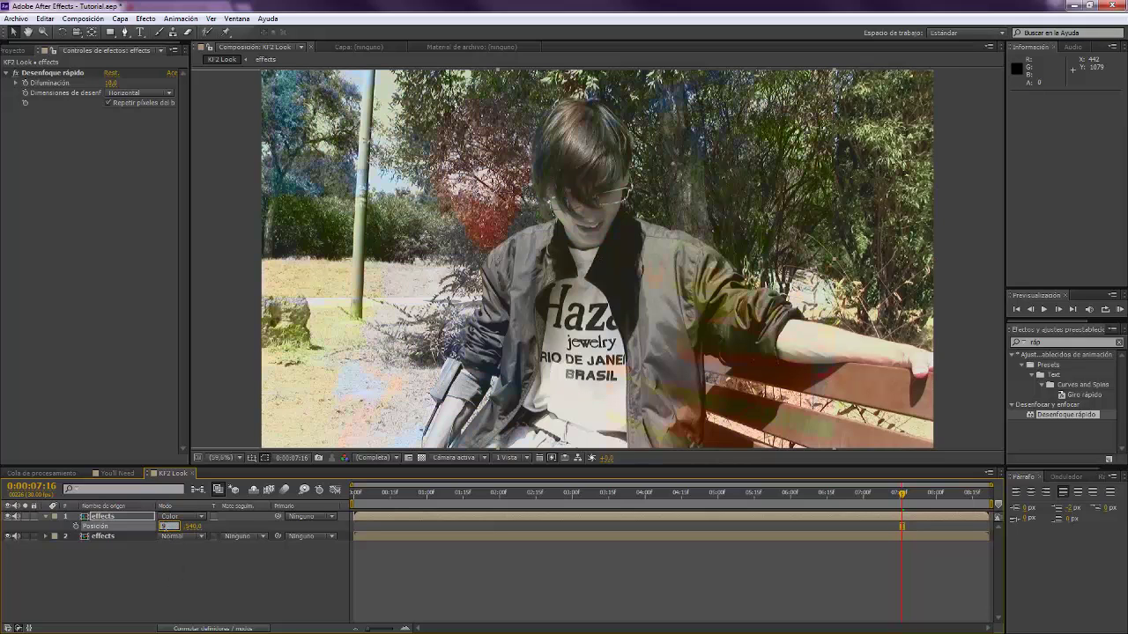
{"action": "key", "text": "Return"}
{"action": "left_click", "coordinate": [231, 552]}
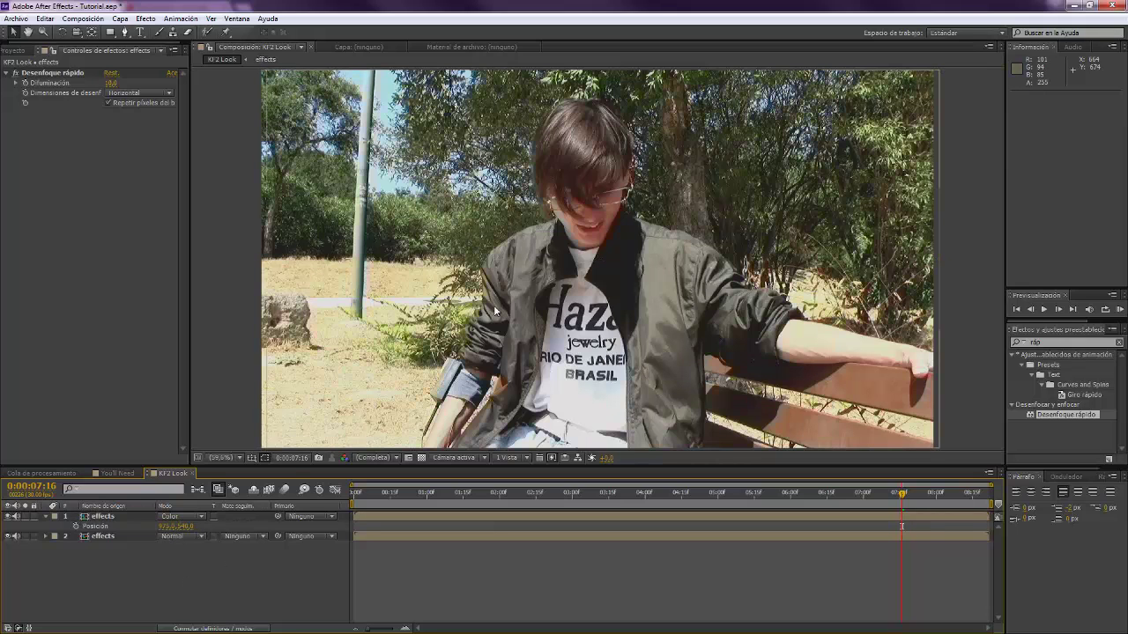
{"action": "scroll", "coordinate": [566, 258], "scroll_direction": "up", "scroll_amount": 3}
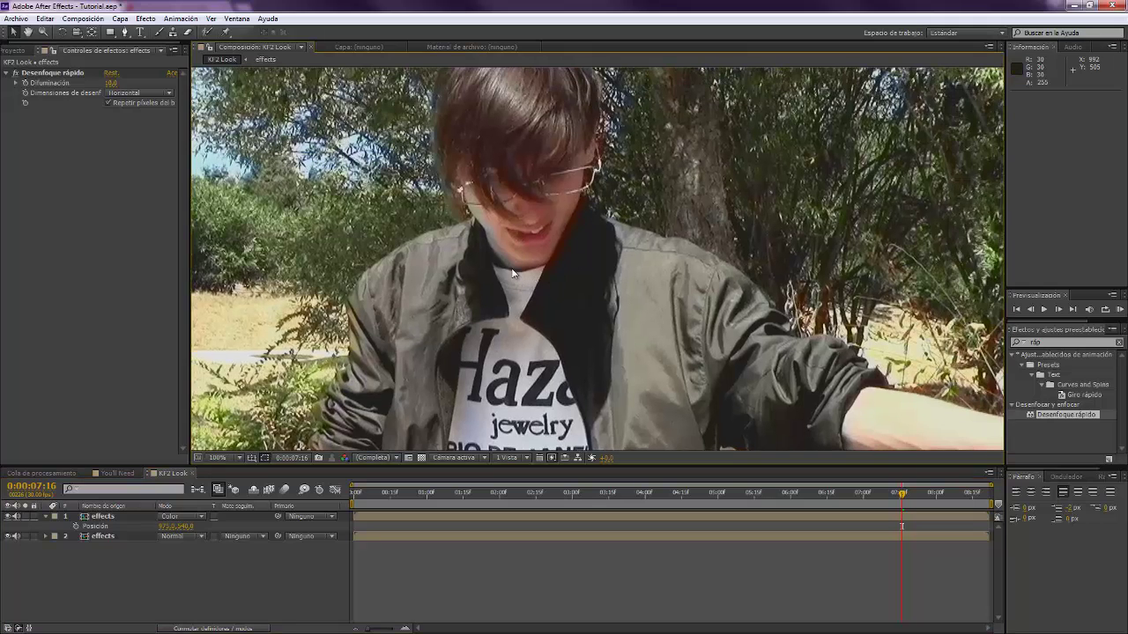
Precompose both effects layers in KF2 Look into a new composition named color_offset.
{"action": "left_click_drag", "start_coordinate": [539, 308], "coordinate": [527, 224]}
{"action": "left_click", "coordinate": [226, 458]}
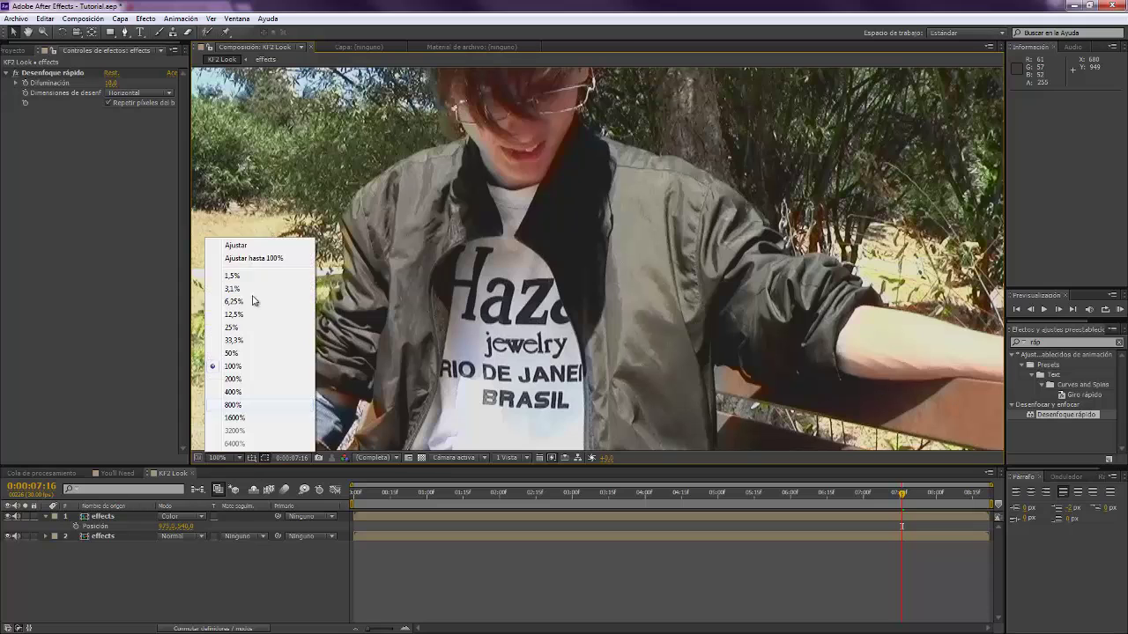
{"action": "left_click", "coordinate": [252, 244]}
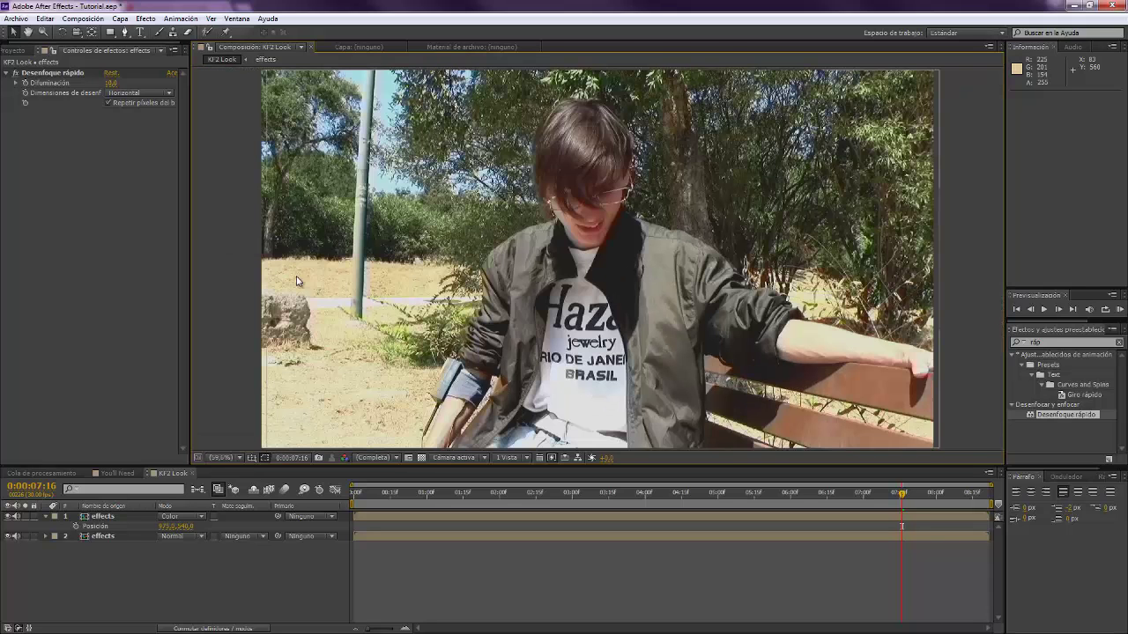
{"action": "left_click", "coordinate": [102, 516]}
{"action": "left_click", "coordinate": [104, 539], "text": "shift"}
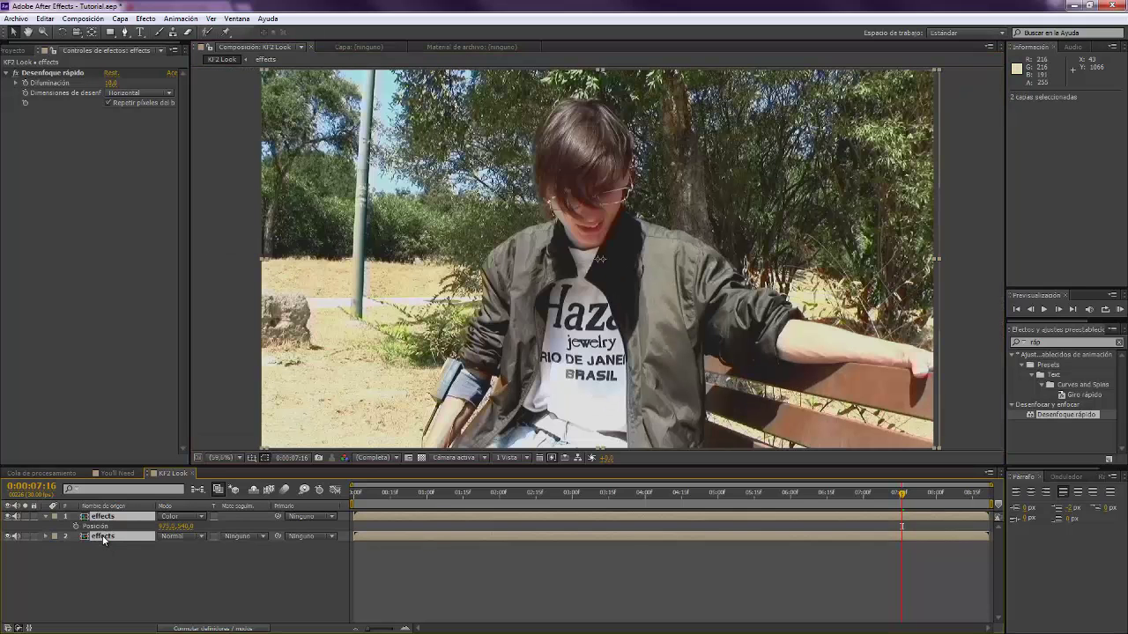
{"action": "right_click", "coordinate": [104, 539]}
{"action": "left_click", "coordinate": [149, 470]}
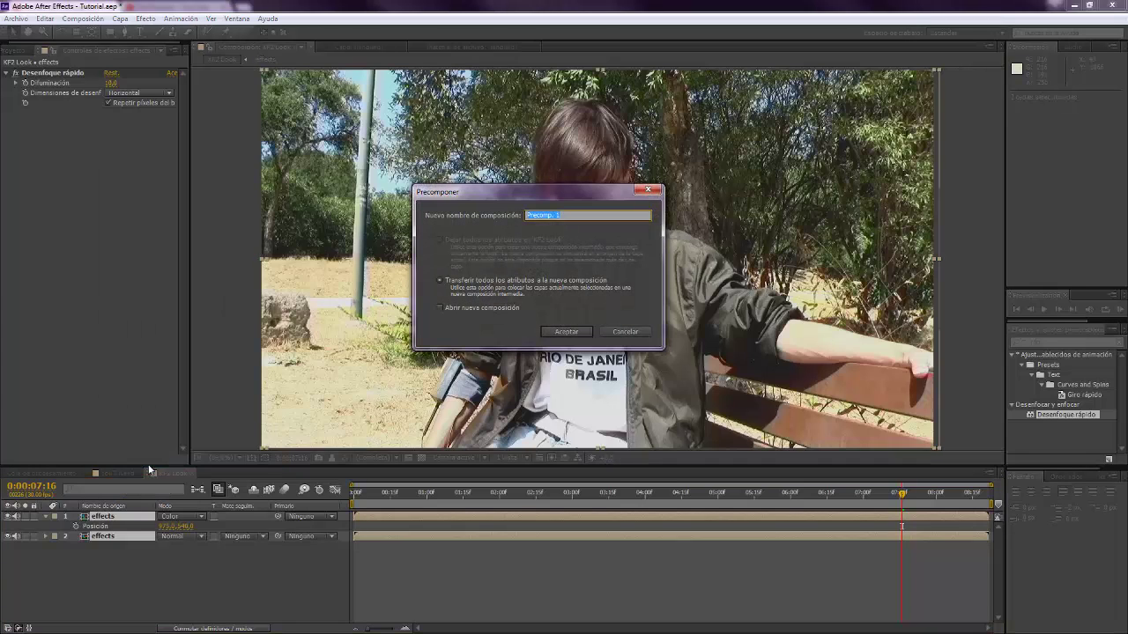
{"action": "type", "text": "et"}
{"action": "key", "text": "Return"}
{"action": "left_click", "coordinate": [115, 525]}
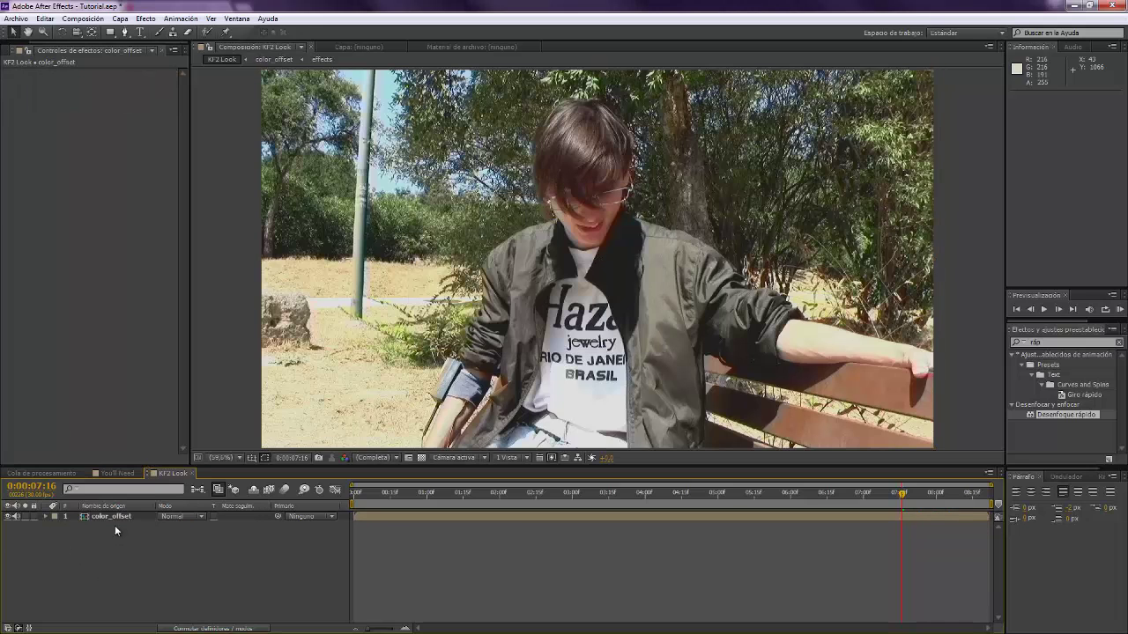
Duplicate the color_offset layer four times to make a stack of five layers.
{"action": "left_click", "coordinate": [113, 518]}
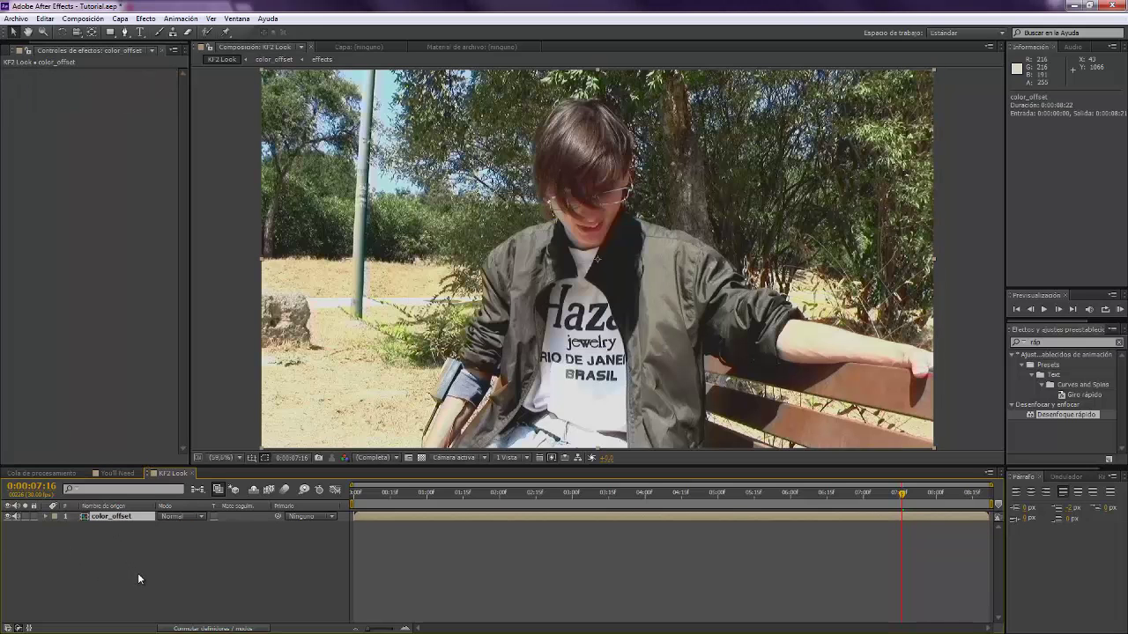
{"action": "key", "text": "ctrl+d"}
{"action": "key", "text": "ctrl+d"}
{"action": "key", "text": "ctrl+d"}
{"action": "key", "text": "ctrl+d"}
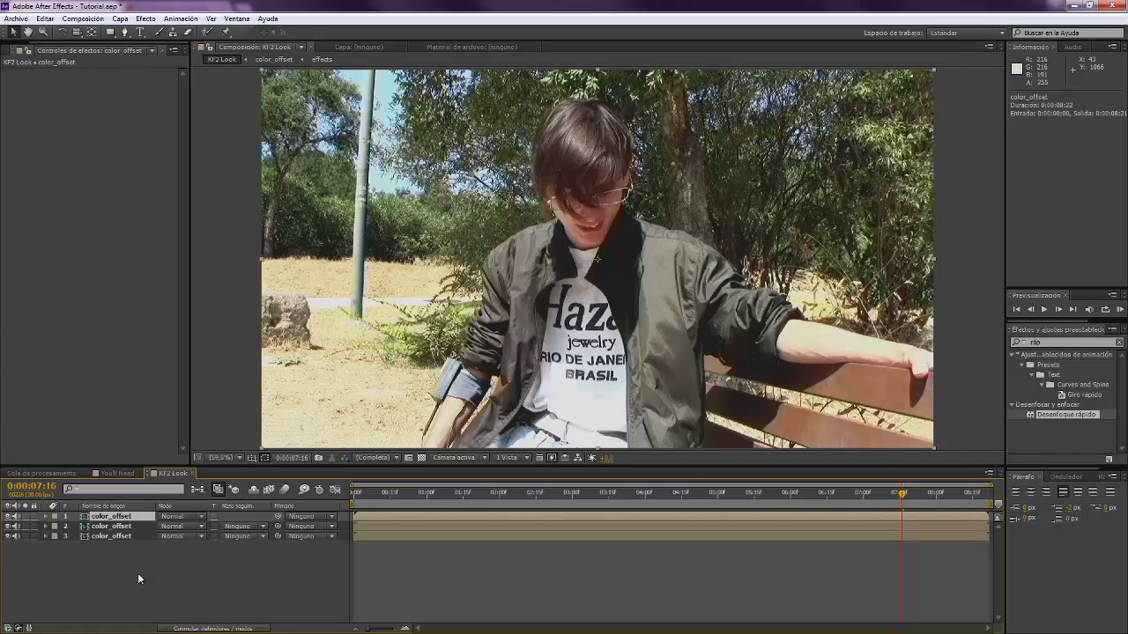
{"action": "left_click_drag", "start_coordinate": [109, 578], "coordinate": [124, 509]}
{"action": "left_click", "coordinate": [122, 596]}
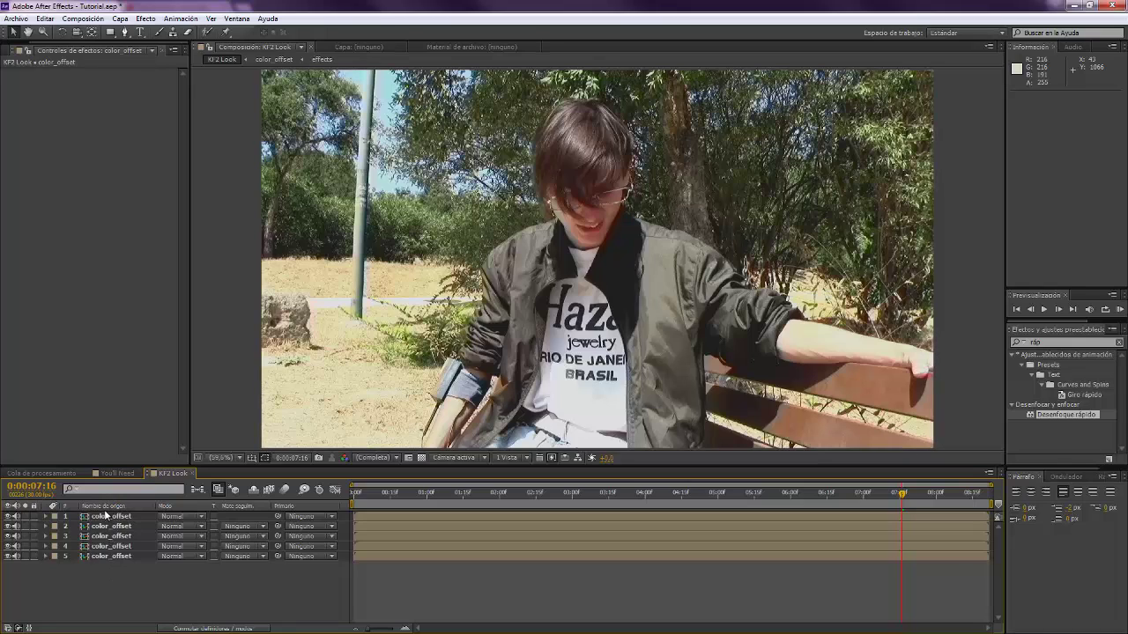
{"action": "left_click", "coordinate": [111, 526]}
{"action": "left_click", "coordinate": [112, 544], "text": "shift"}
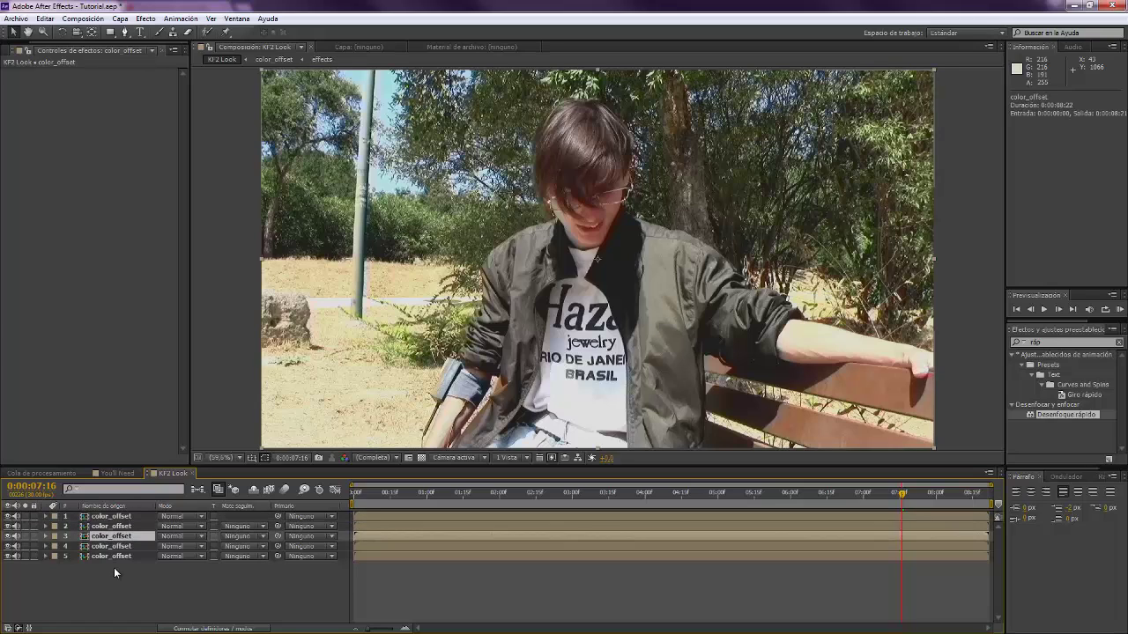
{"action": "left_click", "coordinate": [113, 567]}
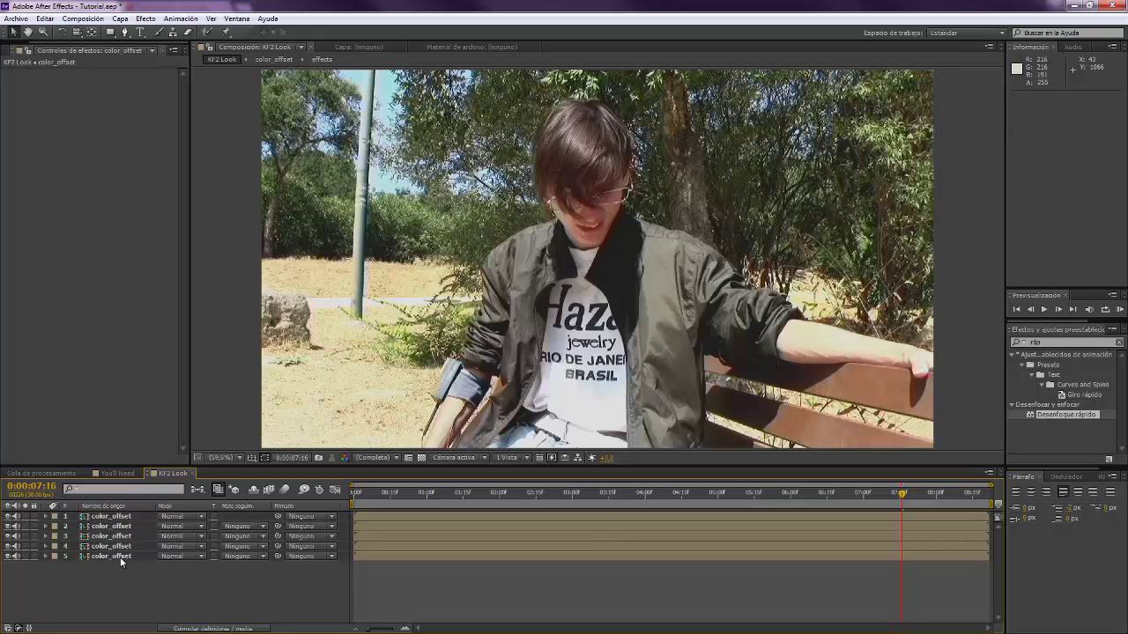
{"action": "left_click", "coordinate": [597, 258]}
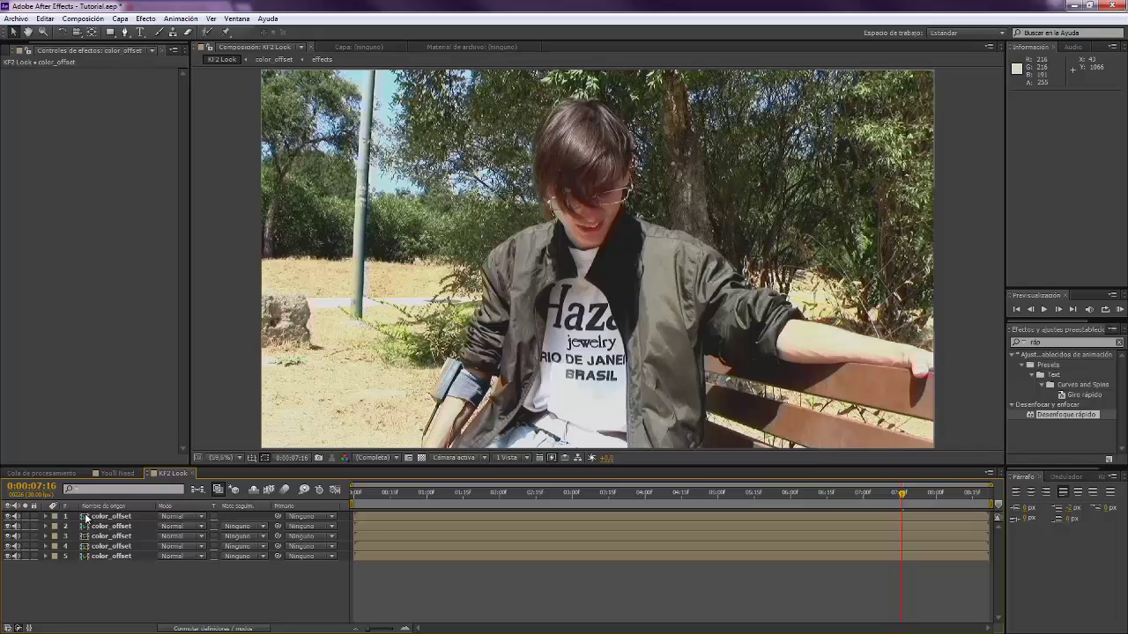
Find the Cambiar canales effect and apply it to the first color_offset layer.
{"action": "left_click", "coordinate": [1035, 341]}
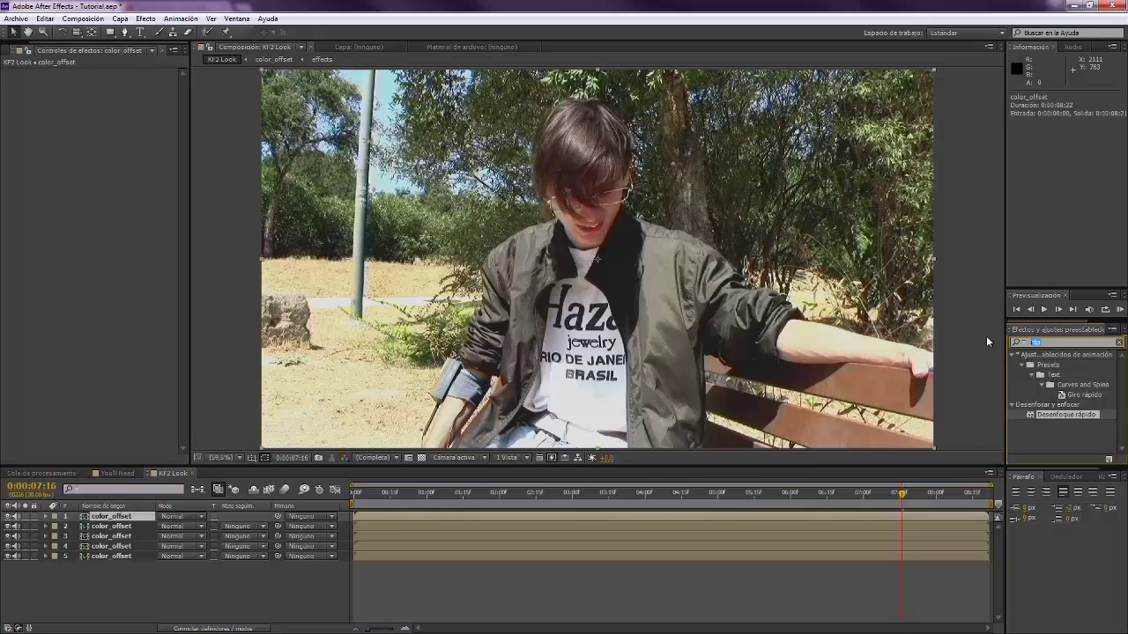
{"action": "type", "text": "cambiar"}
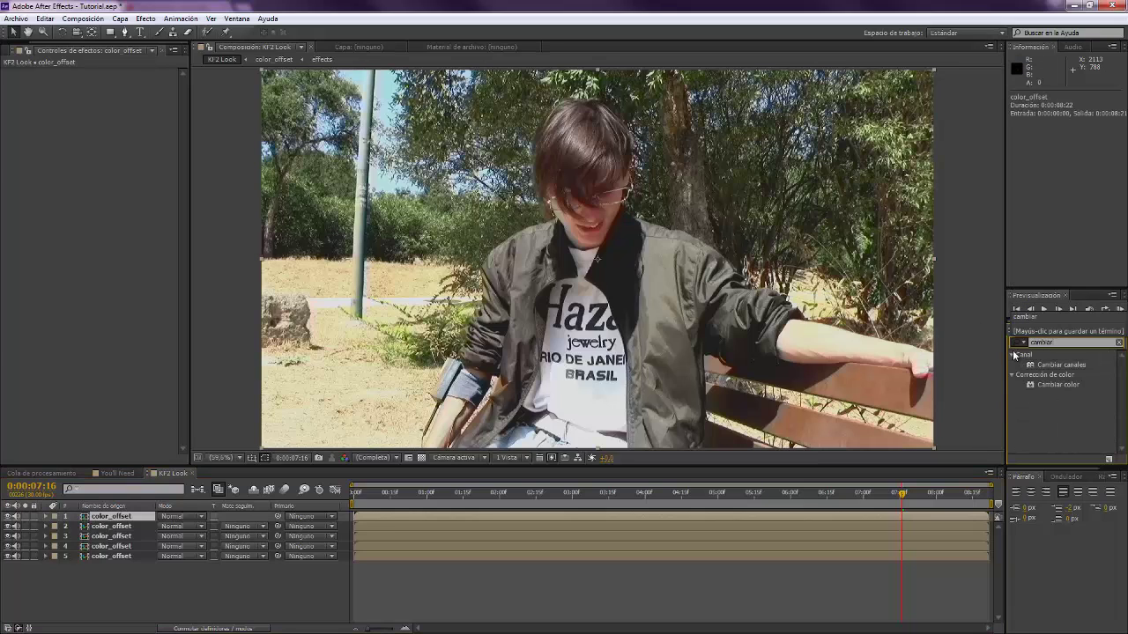
{"action": "left_click_drag", "start_coordinate": [1060, 367], "coordinate": [105, 517]}
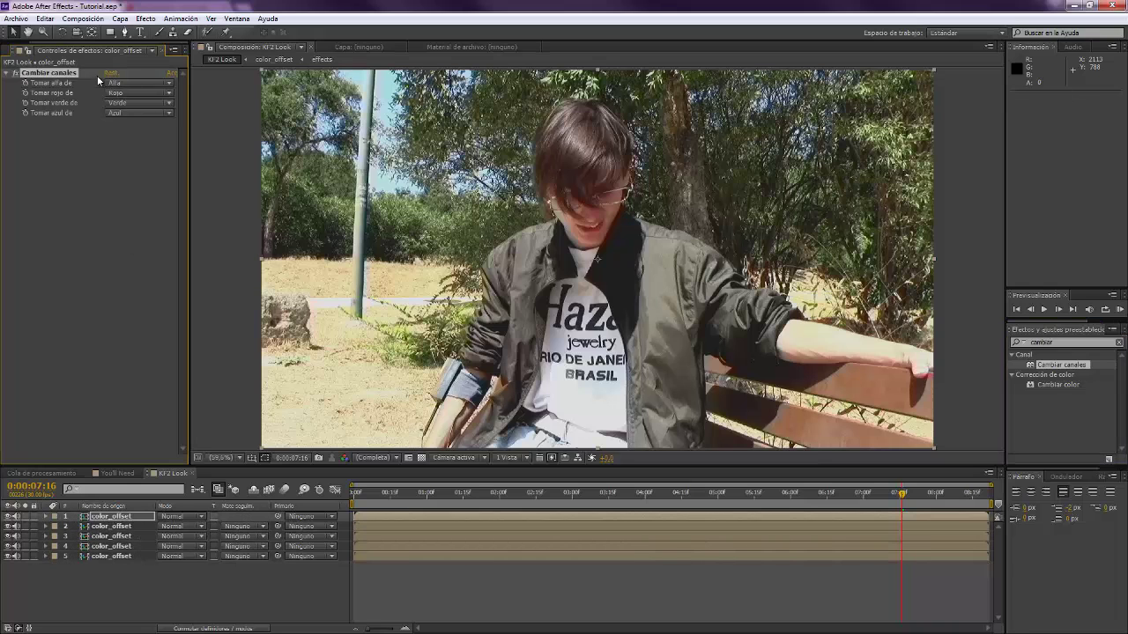
Isolate red on the first color_offset layer by setting its green and blue sources to Desactivado, and set its blending mode to Añadir.
{"action": "left_click", "coordinate": [120, 105]}
{"action": "left_click", "coordinate": [140, 235]}
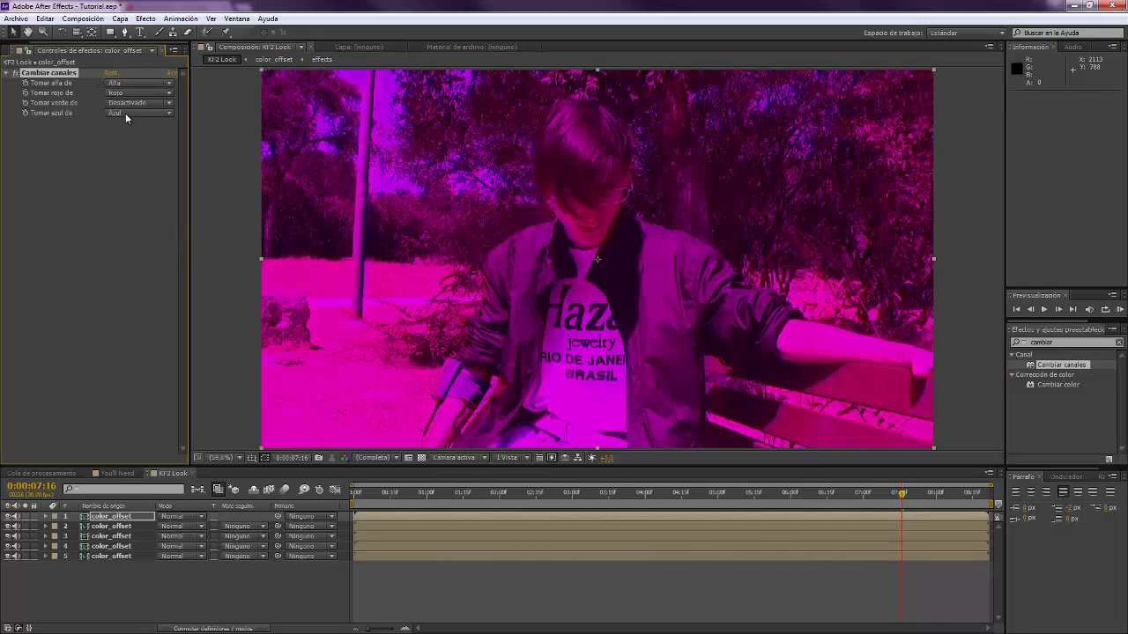
{"action": "left_click", "coordinate": [125, 113]}
{"action": "left_click", "coordinate": [141, 243]}
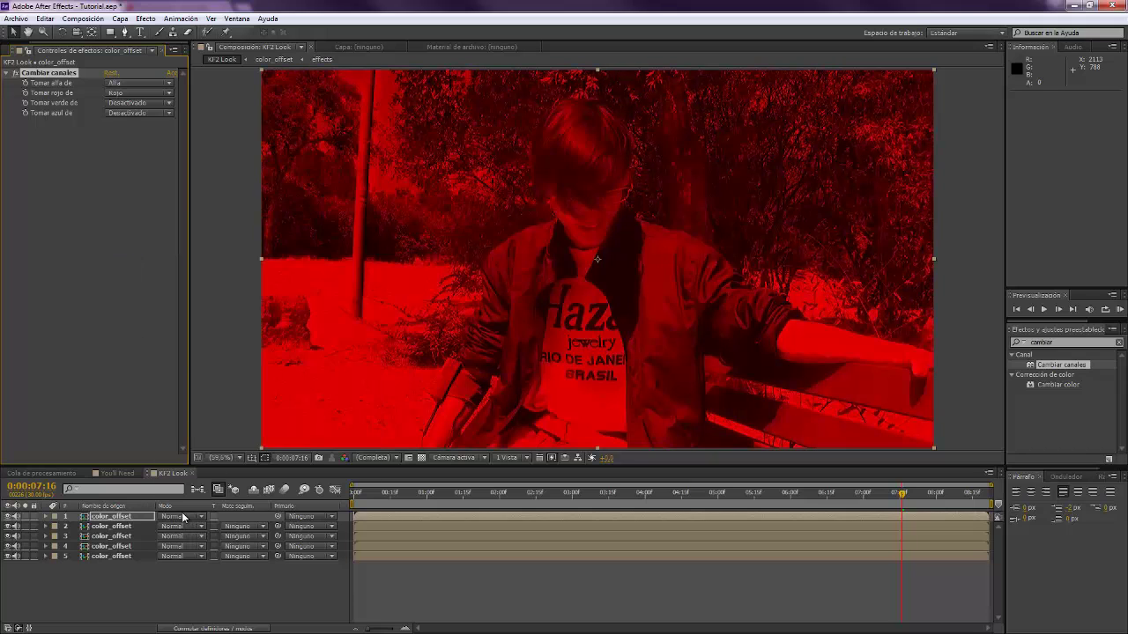
{"action": "left_click", "coordinate": [183, 518]}
{"action": "left_click", "coordinate": [176, 262]}
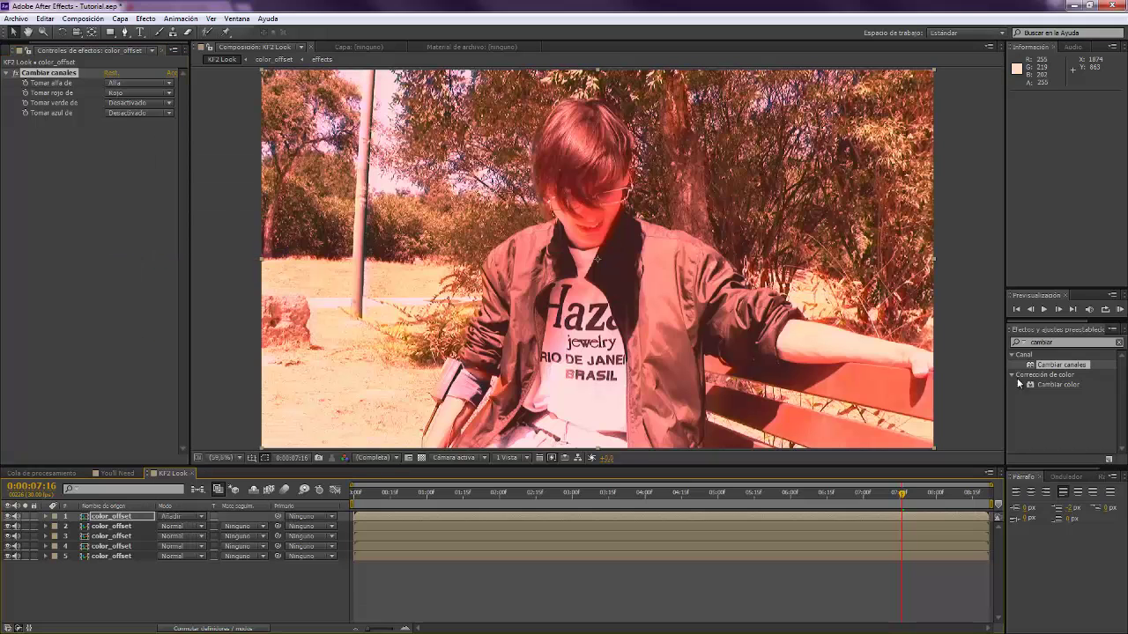
Apply Cambiar canales to the second color_offset layer with green and blue set to Desactivado, and set its blending mode to Añadir.
{"action": "left_click", "coordinate": [115, 526]}
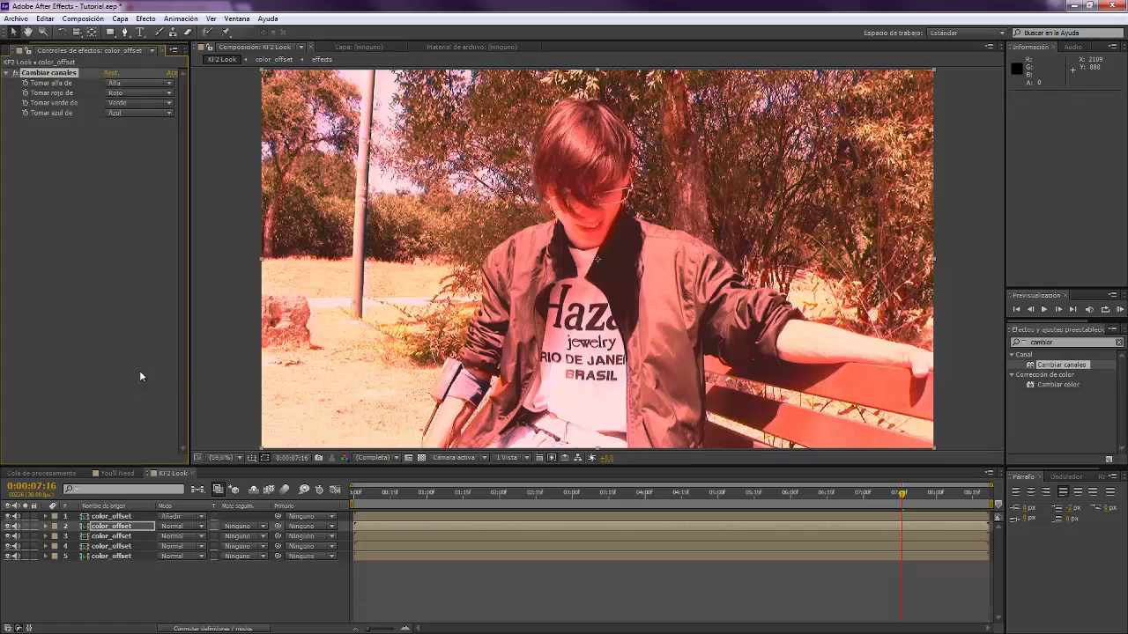
{"action": "left_click", "coordinate": [123, 103]}
{"action": "left_click", "coordinate": [141, 231]}
{"action": "left_click", "coordinate": [128, 112]}
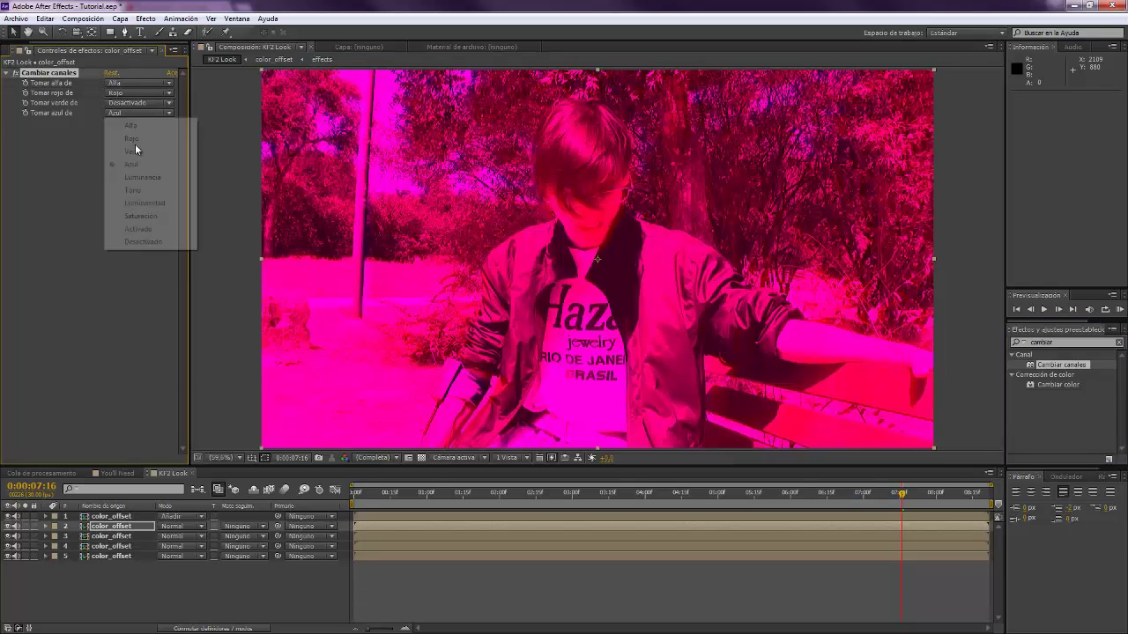
{"action": "left_click", "coordinate": [143, 242]}
{"action": "left_click", "coordinate": [180, 526]}
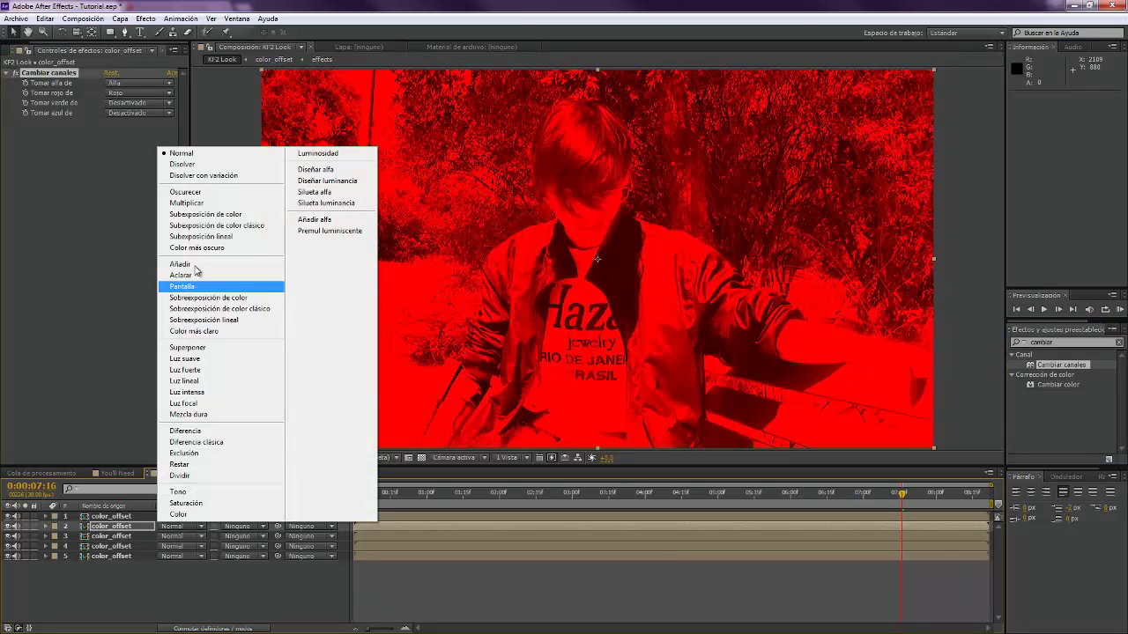
{"action": "left_click", "coordinate": [176, 265]}
Apply Cambiar canales to the third color_offset layer with red and green set to Desactivado, and set its blending mode to Añadir.
{"action": "left_click_drag", "start_coordinate": [1063, 368], "coordinate": [123, 536]}
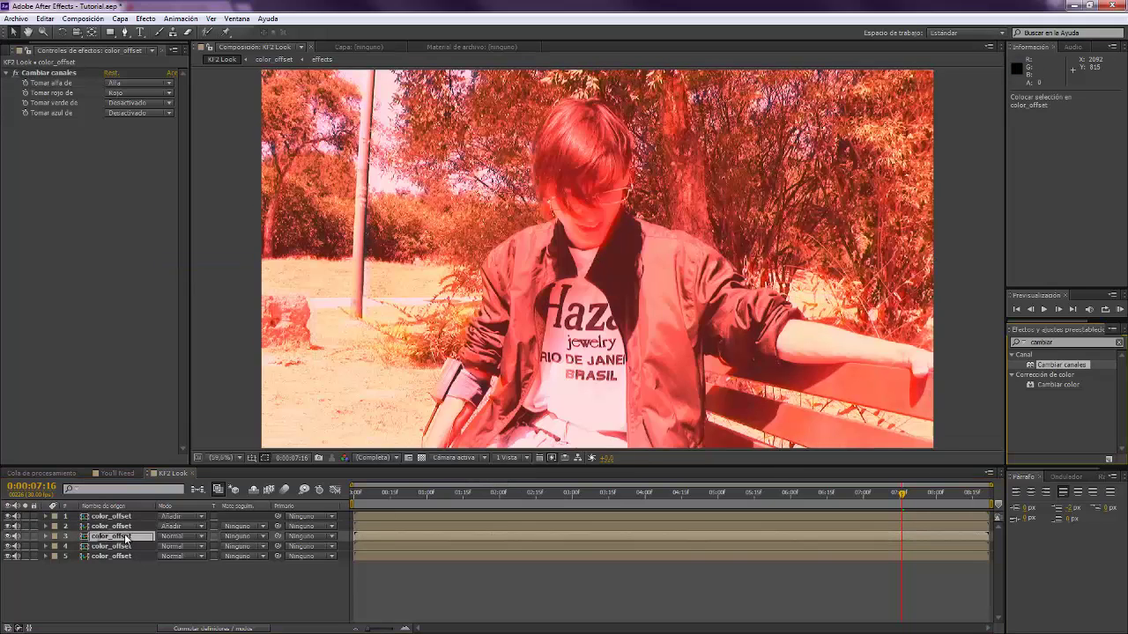
{"action": "left_click", "coordinate": [132, 92]}
{"action": "left_click", "coordinate": [146, 222]}
{"action": "left_click", "coordinate": [132, 102]}
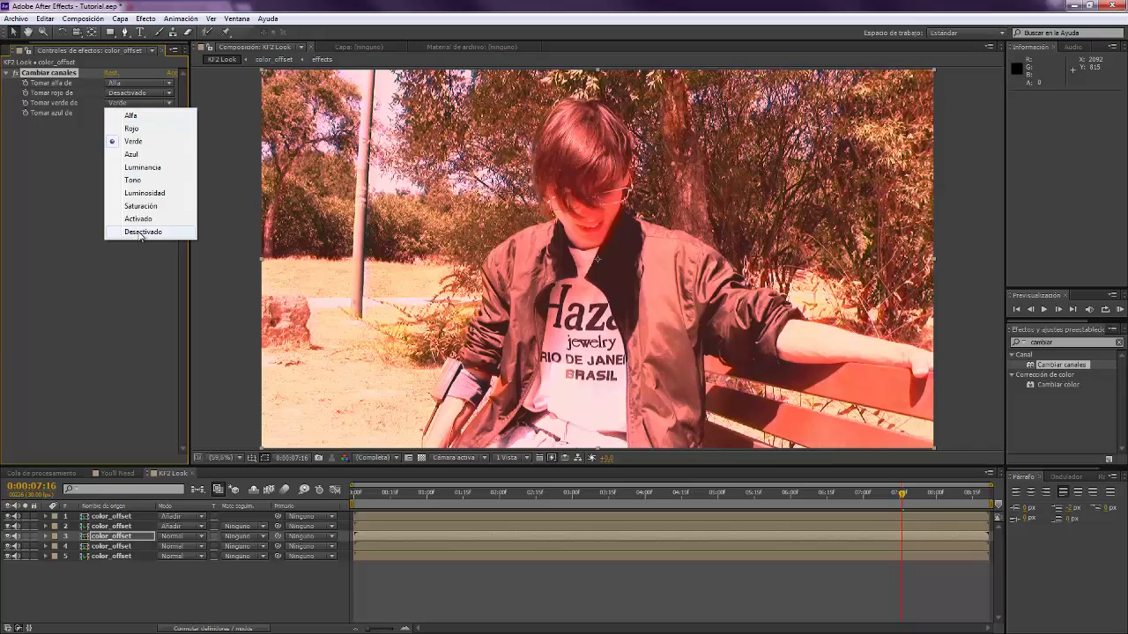
{"action": "left_click", "coordinate": [141, 232]}
{"action": "left_click", "coordinate": [176, 537]}
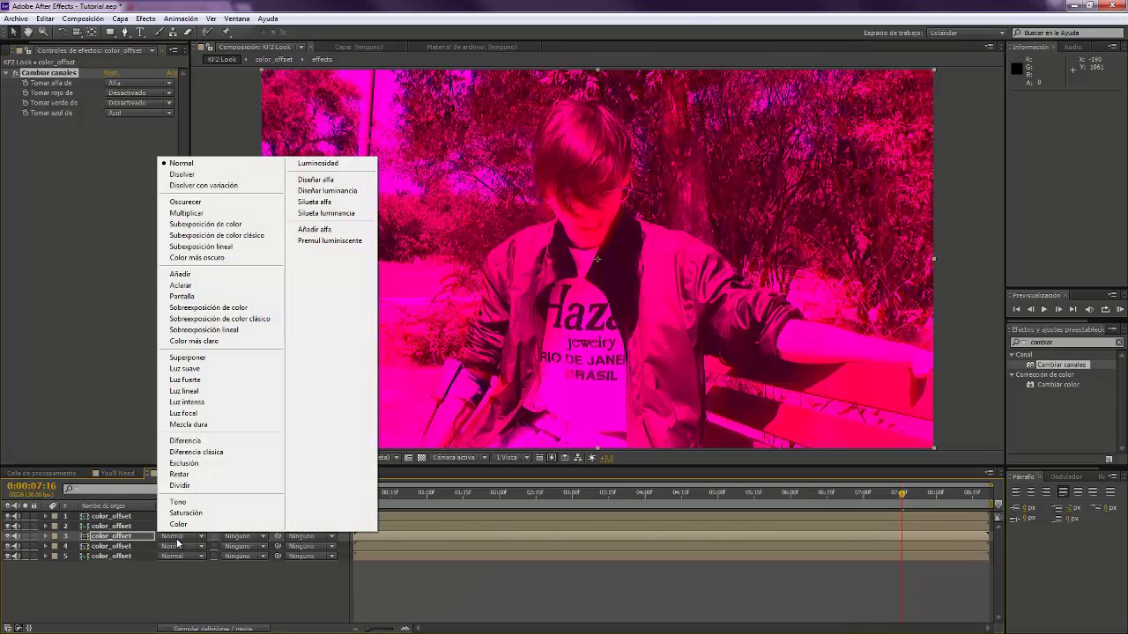
{"action": "left_click", "coordinate": [181, 274]}
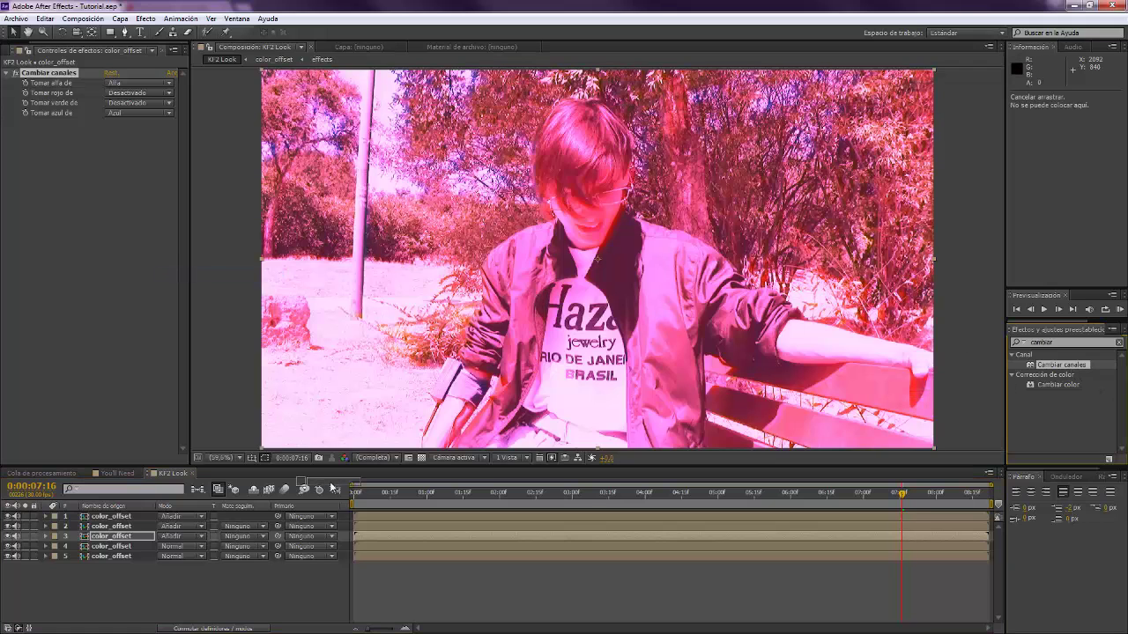
Apply Cambiar canales to the fourth color_offset layer with red and green set to Desactivado, and set its blending mode to Añadir.
{"action": "left_click", "coordinate": [111, 546]}
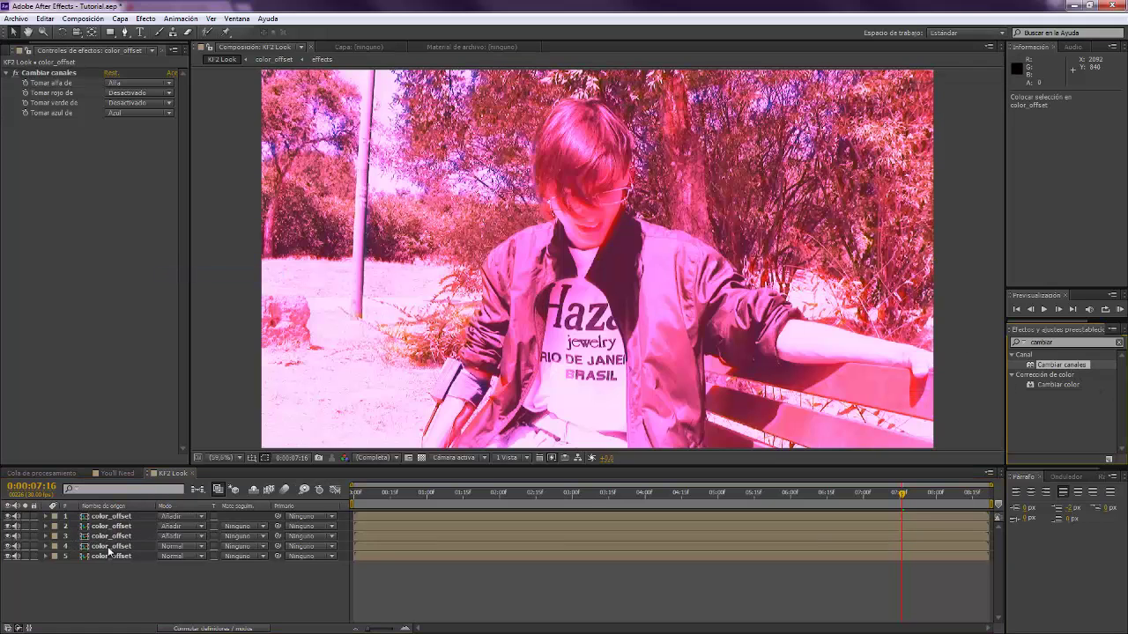
{"action": "left_click", "coordinate": [134, 90]}
{"action": "left_click", "coordinate": [145, 221]}
{"action": "left_click", "coordinate": [126, 102]}
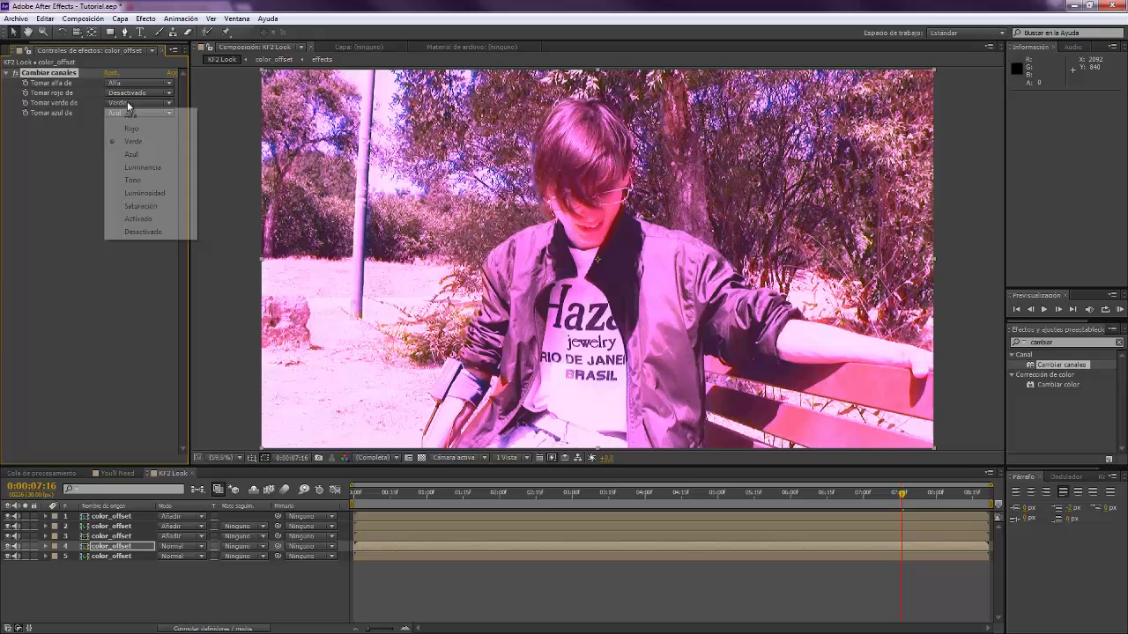
{"action": "left_click", "coordinate": [143, 232]}
{"action": "left_click", "coordinate": [185, 546]}
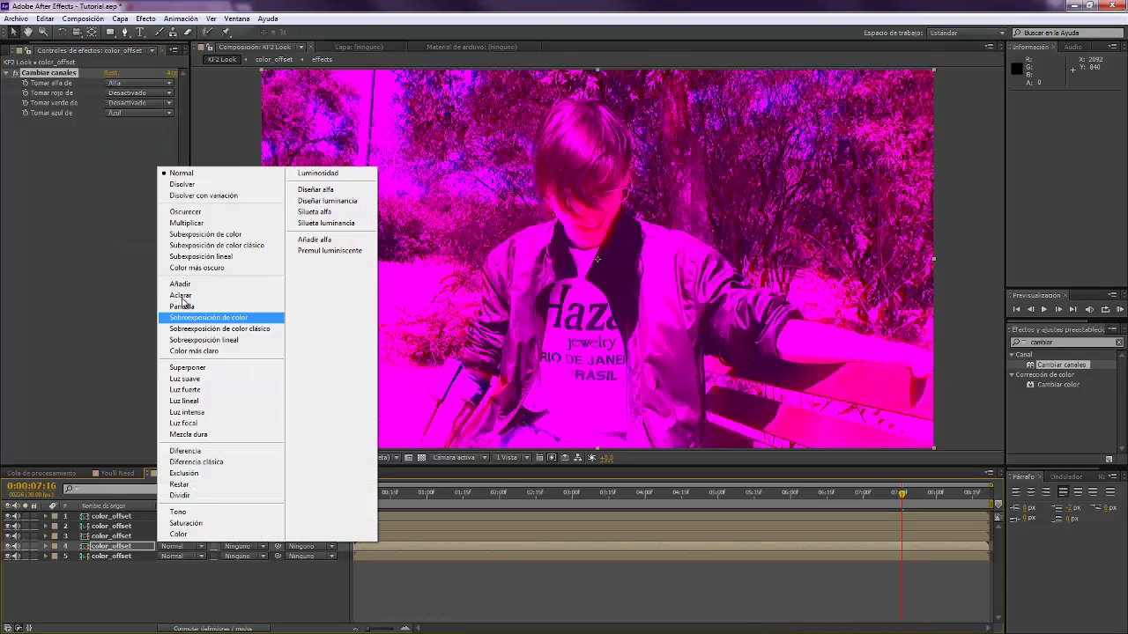
{"action": "left_click", "coordinate": [180, 284]}
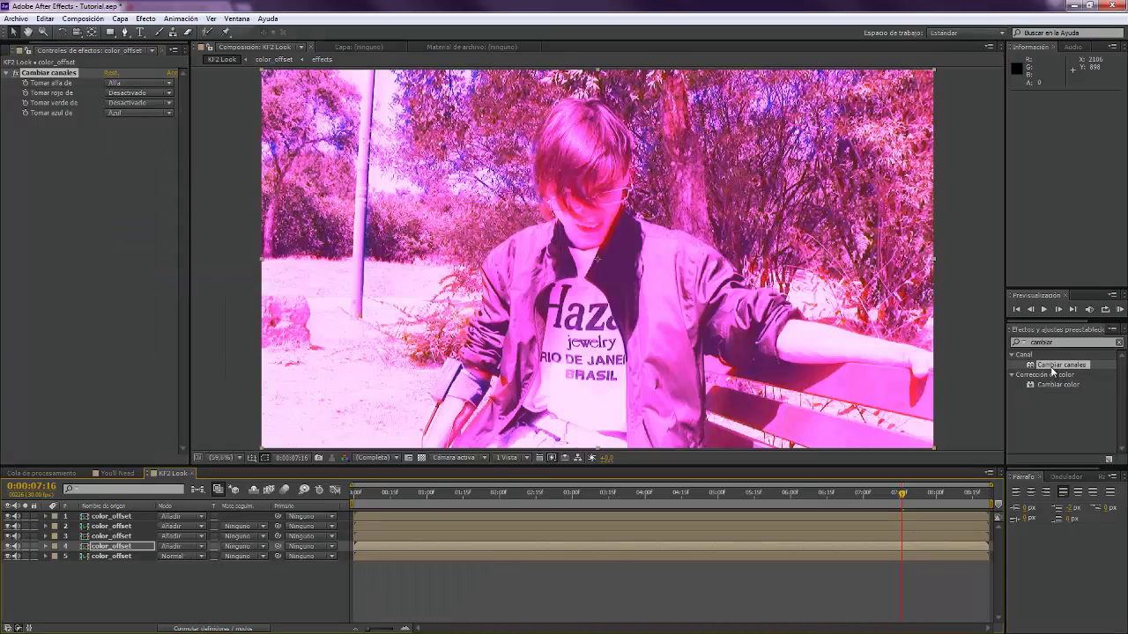
Apply Cambiar canales to the fifth color_offset layer and set its red source to Desactivado.
{"action": "left_click_drag", "start_coordinate": [1051, 371], "coordinate": [126, 556]}
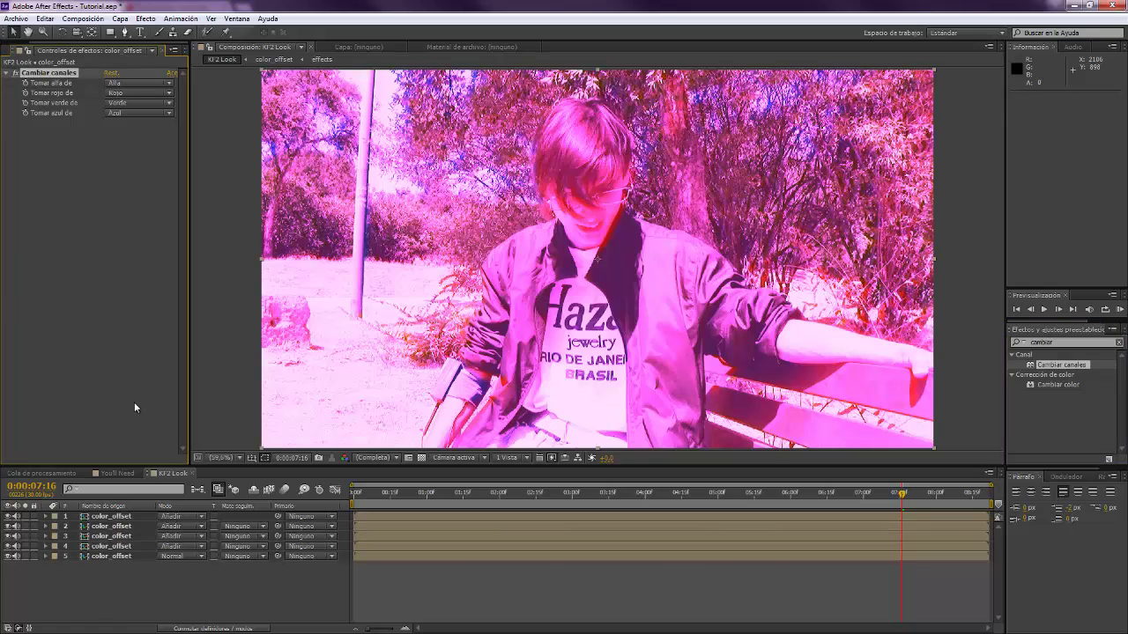
{"action": "left_click", "coordinate": [138, 93]}
{"action": "left_click", "coordinate": [143, 211]}
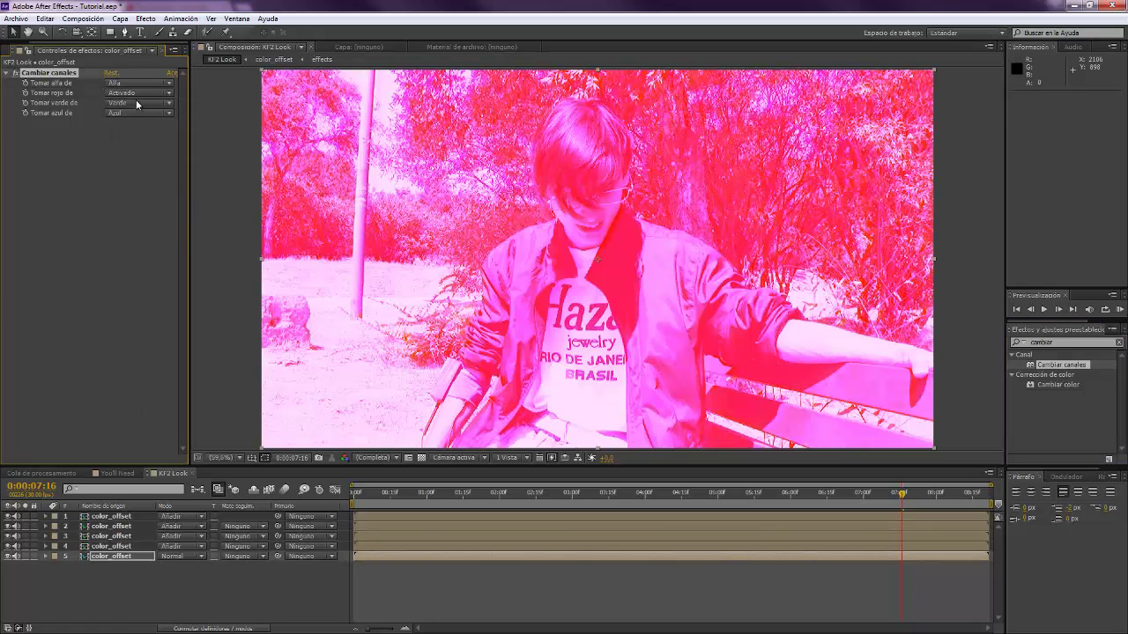
{"action": "left_click", "coordinate": [134, 94]}
{"action": "left_click", "coordinate": [139, 222]}
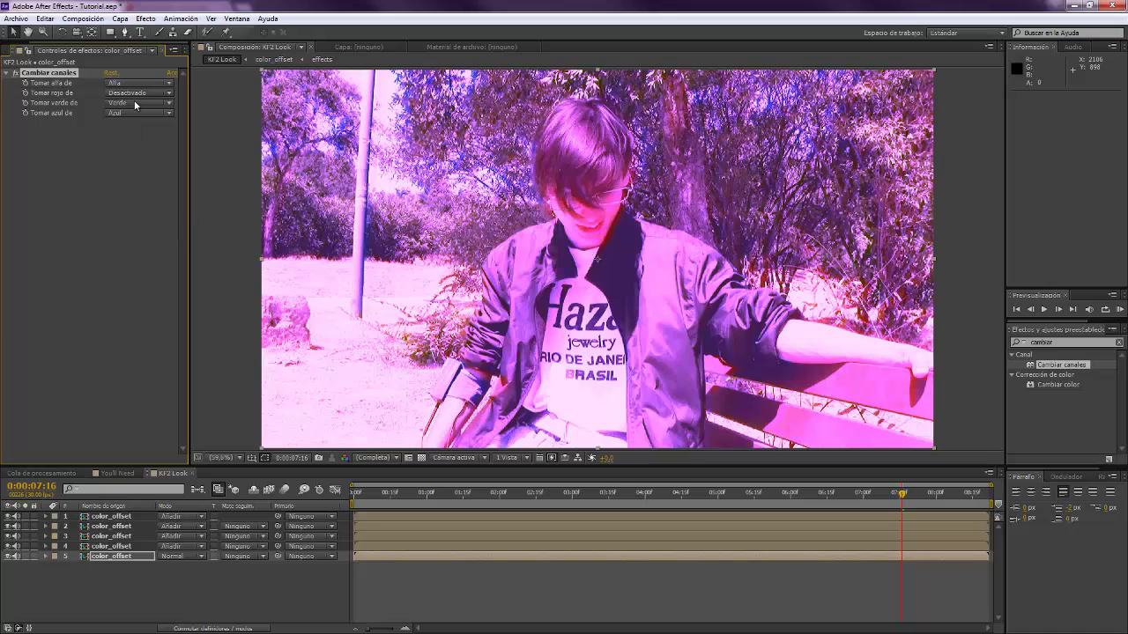
Set the fifth color_offset layer's blue source to Desactivado and restore its green source to Verde.
{"action": "left_click", "coordinate": [136, 103]}
{"action": "left_click", "coordinate": [141, 232]}
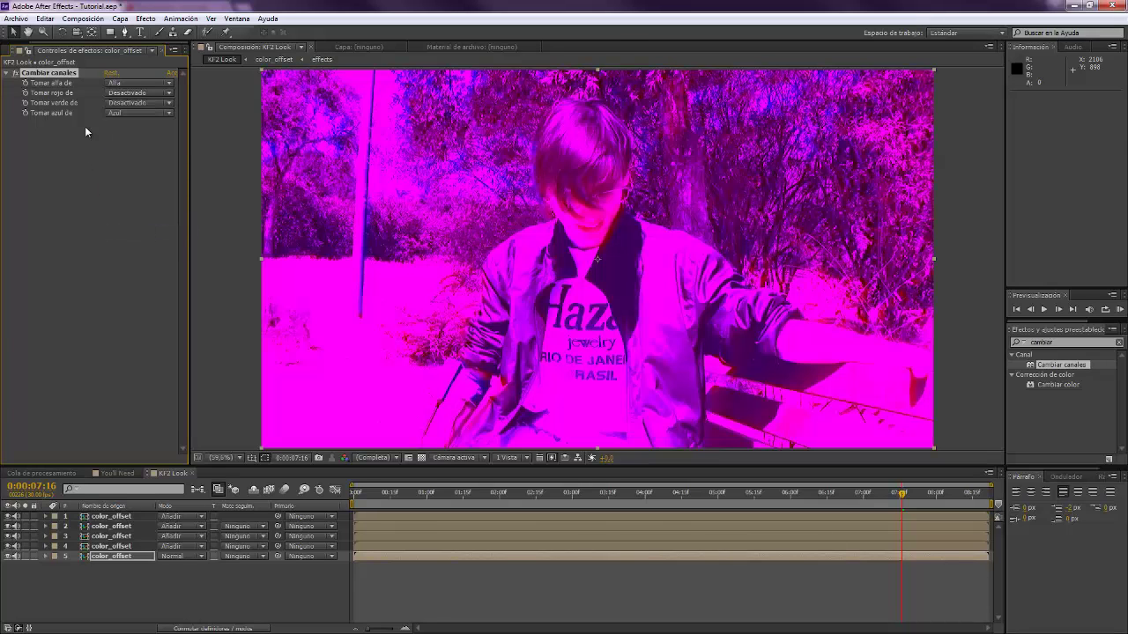
{"action": "left_click", "coordinate": [128, 113]}
{"action": "left_click", "coordinate": [141, 245]}
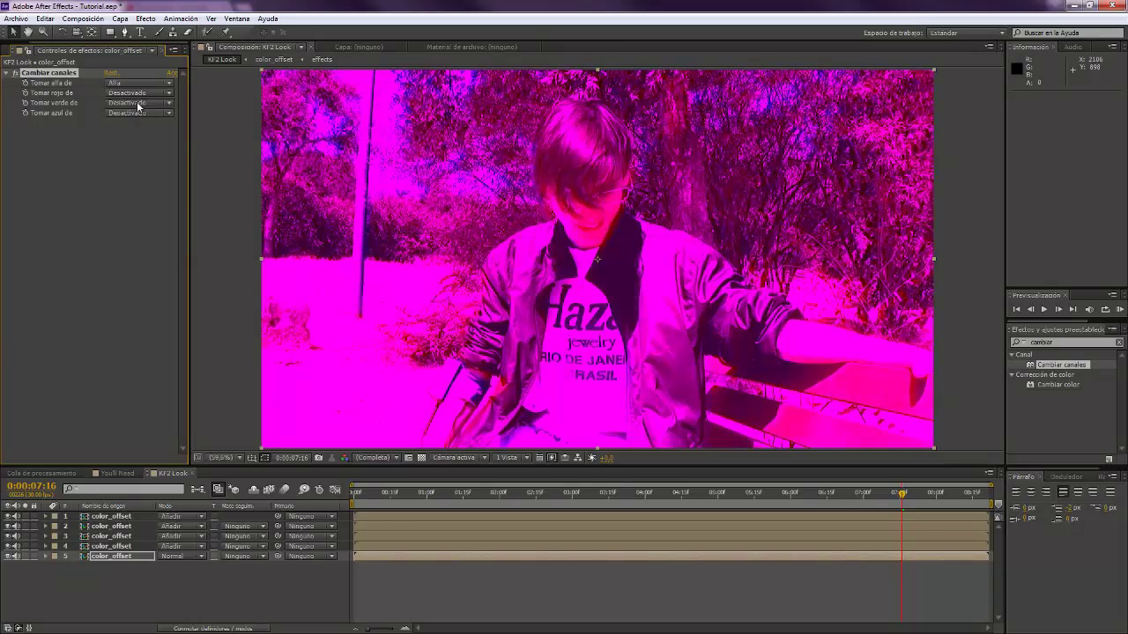
{"action": "left_click", "coordinate": [138, 103]}
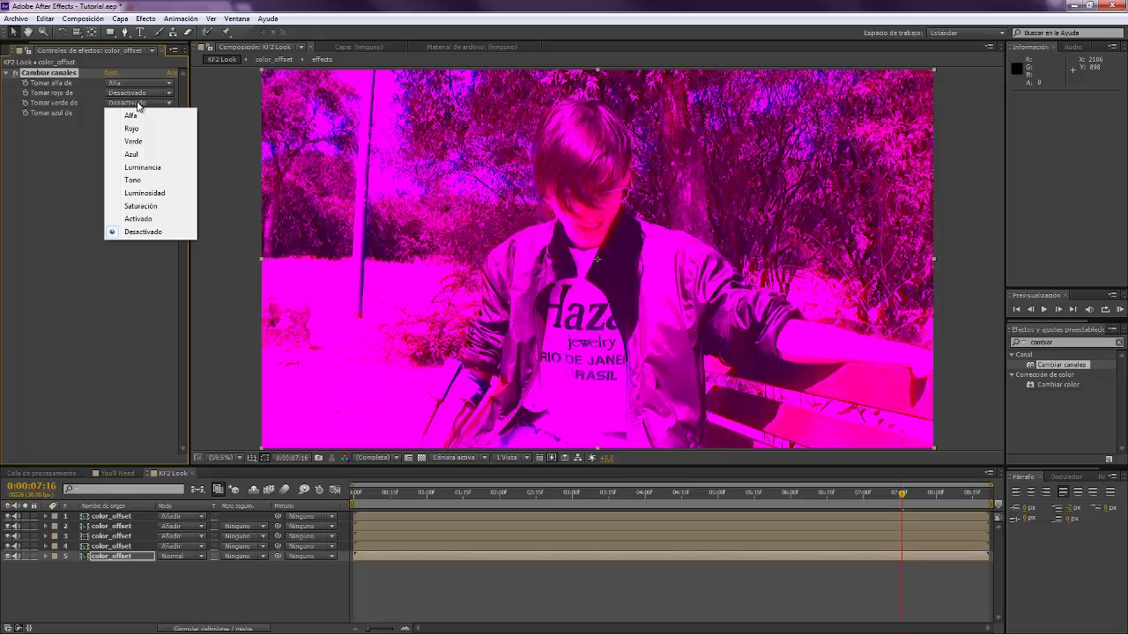
{"action": "left_click", "coordinate": [134, 142]}
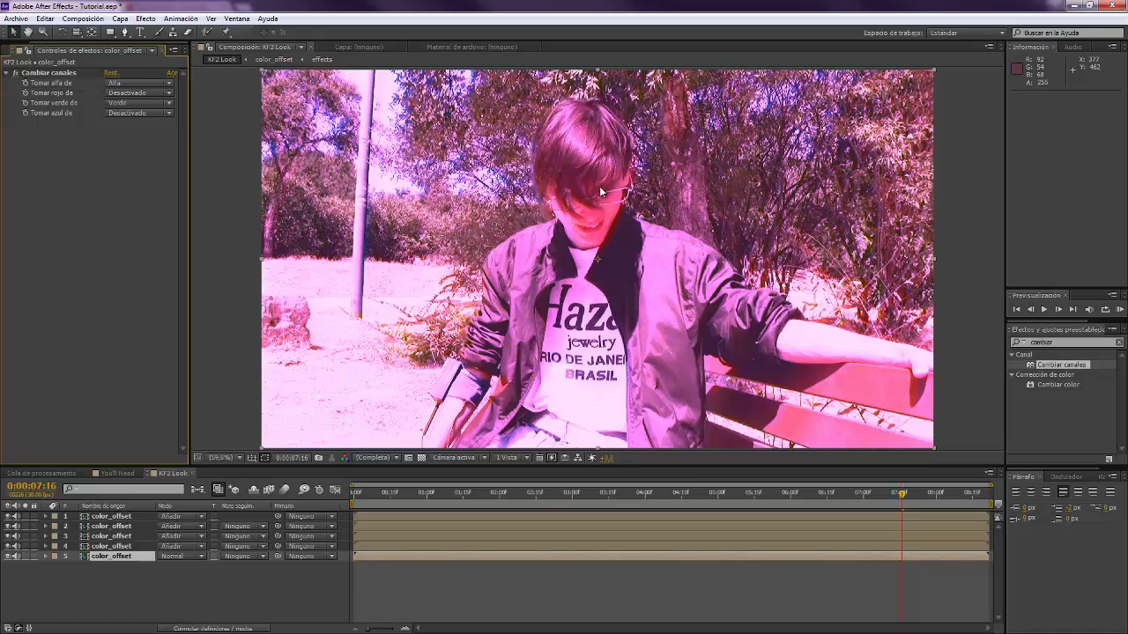
Show the opacity of all five color_offset layers, then set the first layer to 20% and the second to 70%.
{"action": "left_click", "coordinate": [109, 518]}
{"action": "key", "text": "ctrl+a"}
{"action": "key", "text": "t"}
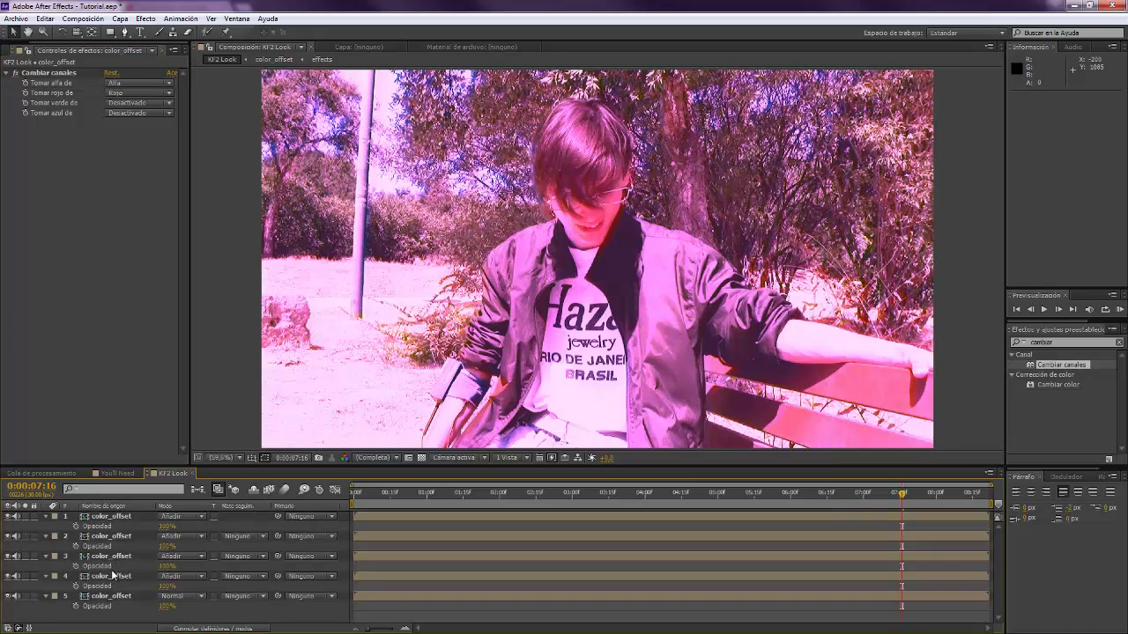
{"action": "left_click", "coordinate": [164, 526]}
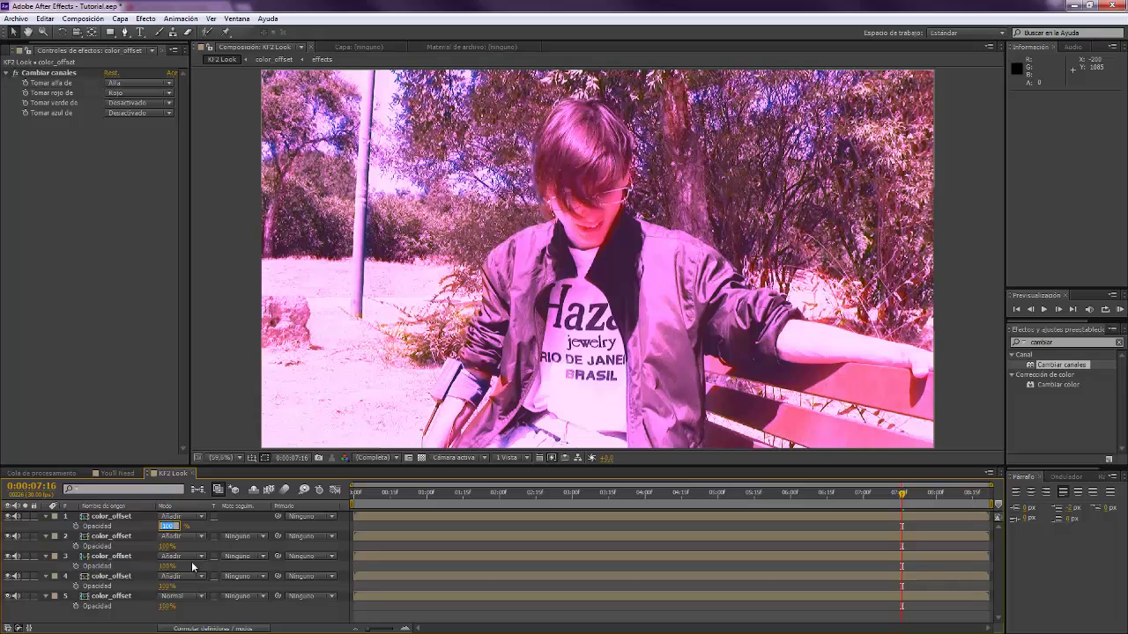
{"action": "type", "text": "20"}
{"action": "key", "text": "Return"}
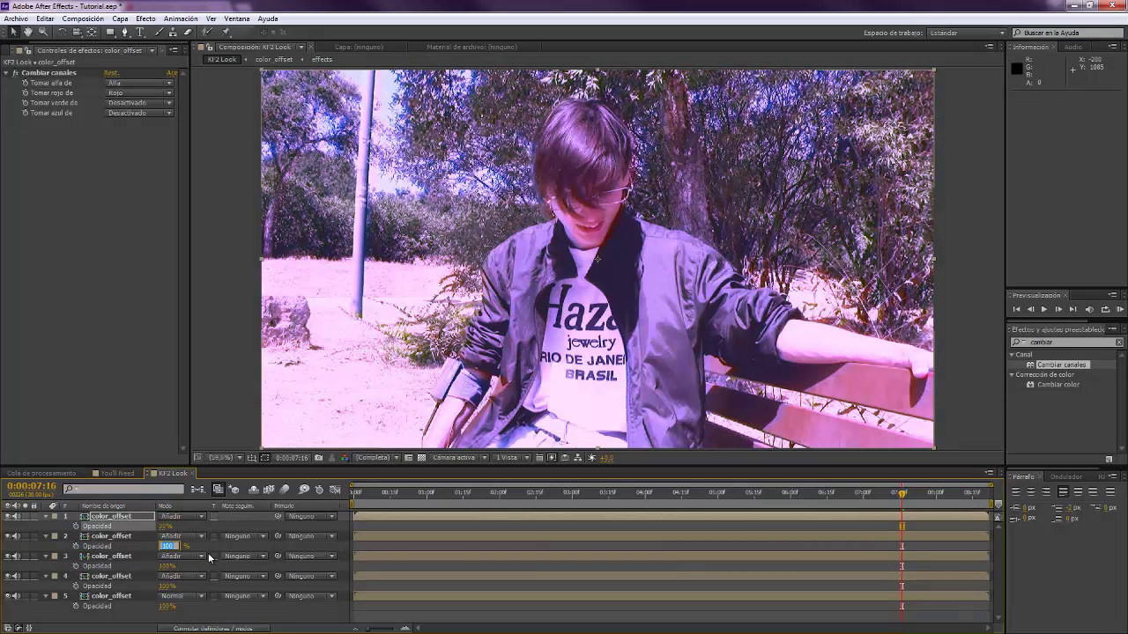
{"action": "type", "text": "75"}
{"action": "key", "text": "Return"}
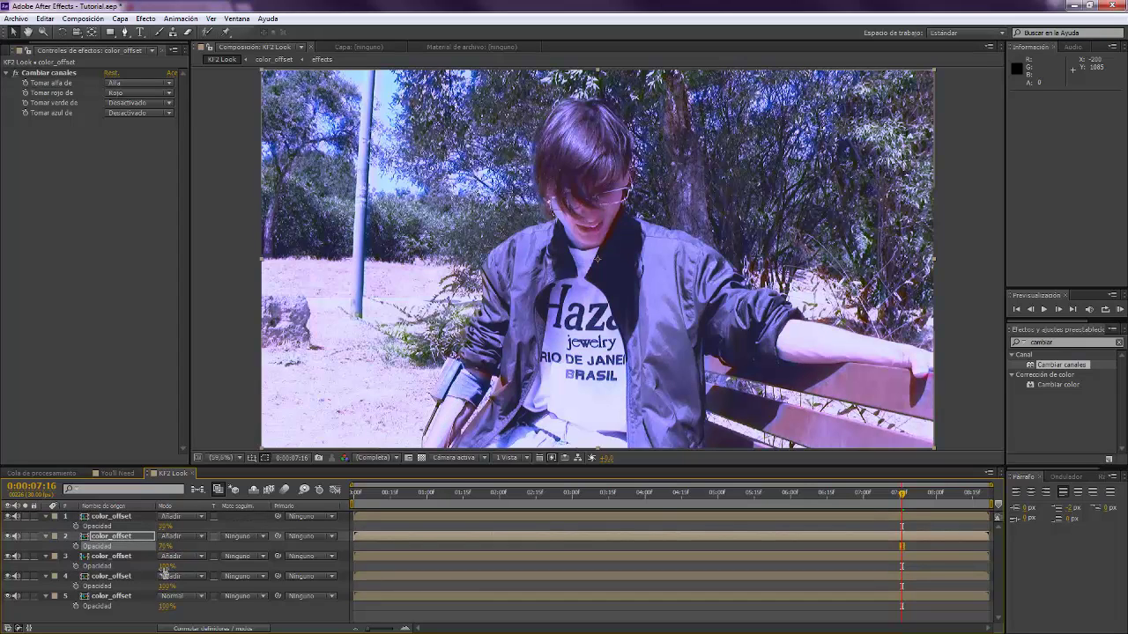
Set the third color_offset layer's opacity to 10% and lower the fourth layer's opacity.
{"action": "left_click", "coordinate": [166, 566]}
{"action": "type", "text": "10"}
{"action": "key", "text": "Tab"}
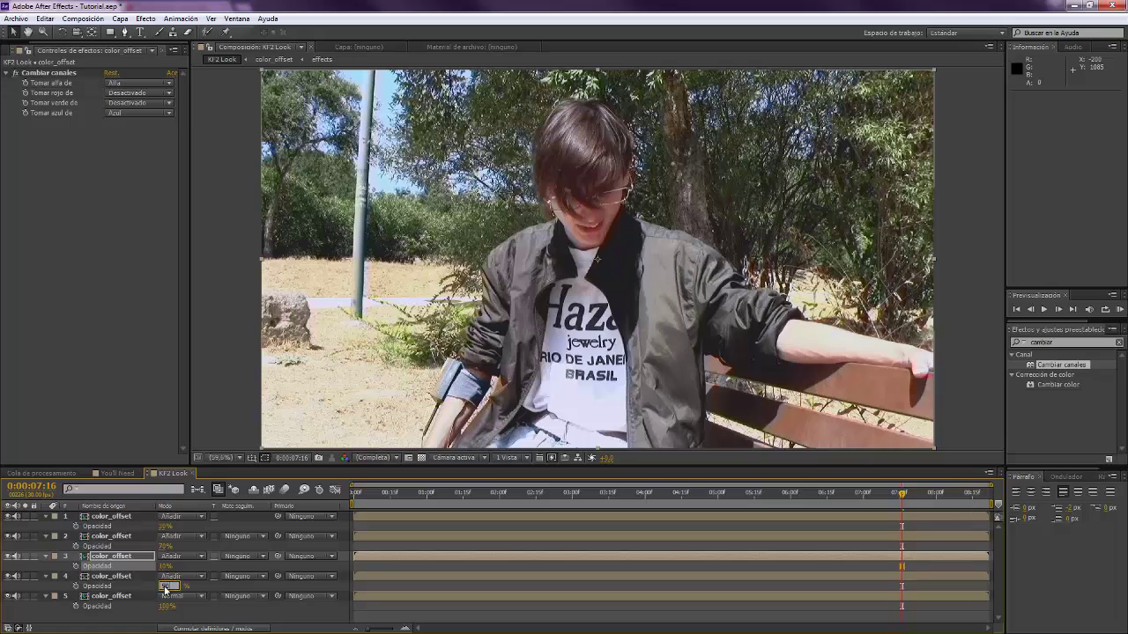
{"action": "key", "text": "Return"}
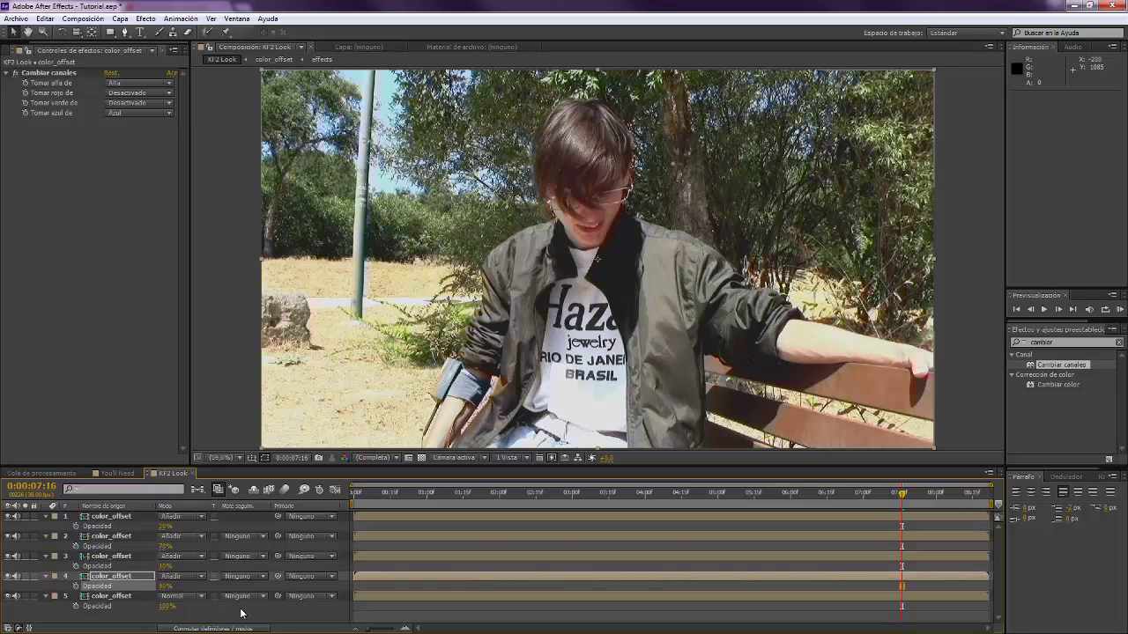
{"action": "left_click", "coordinate": [241, 613]}
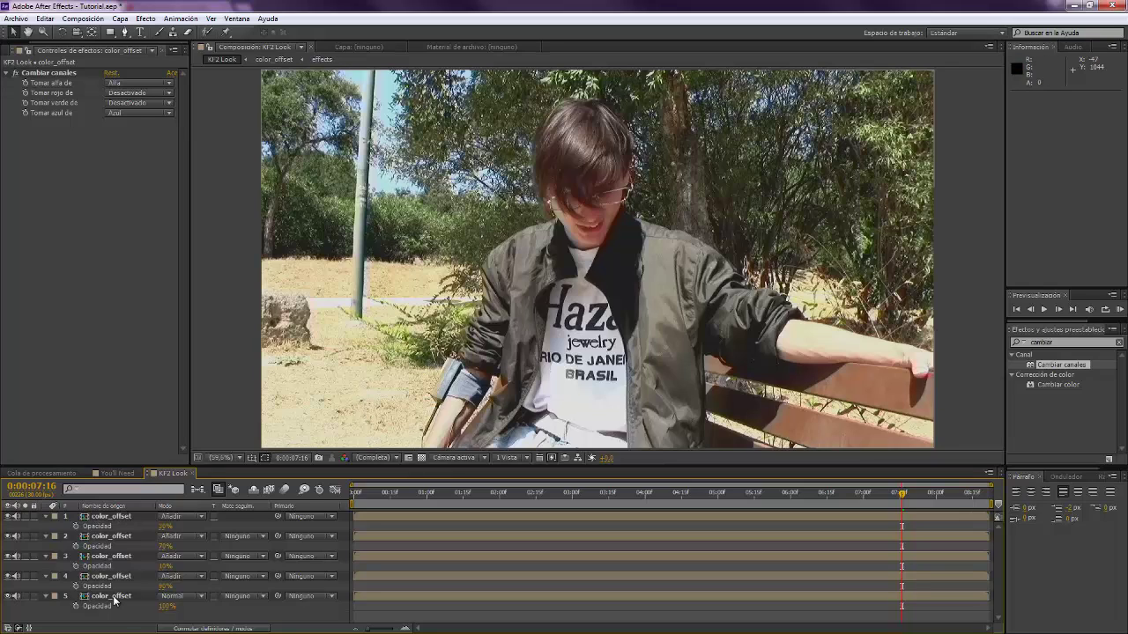
Reveal the Posición property of all five color_offset layers and check the channel settings of the first three.
{"action": "key", "text": "p"}
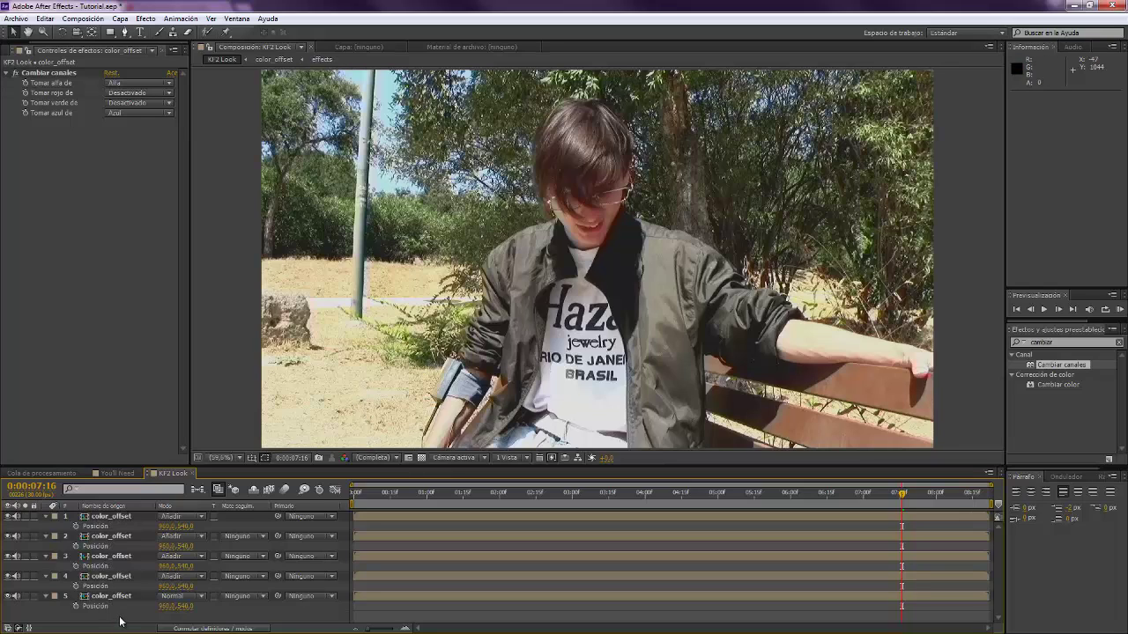
{"action": "left_click", "coordinate": [122, 513]}
{"action": "left_click", "coordinate": [120, 556]}
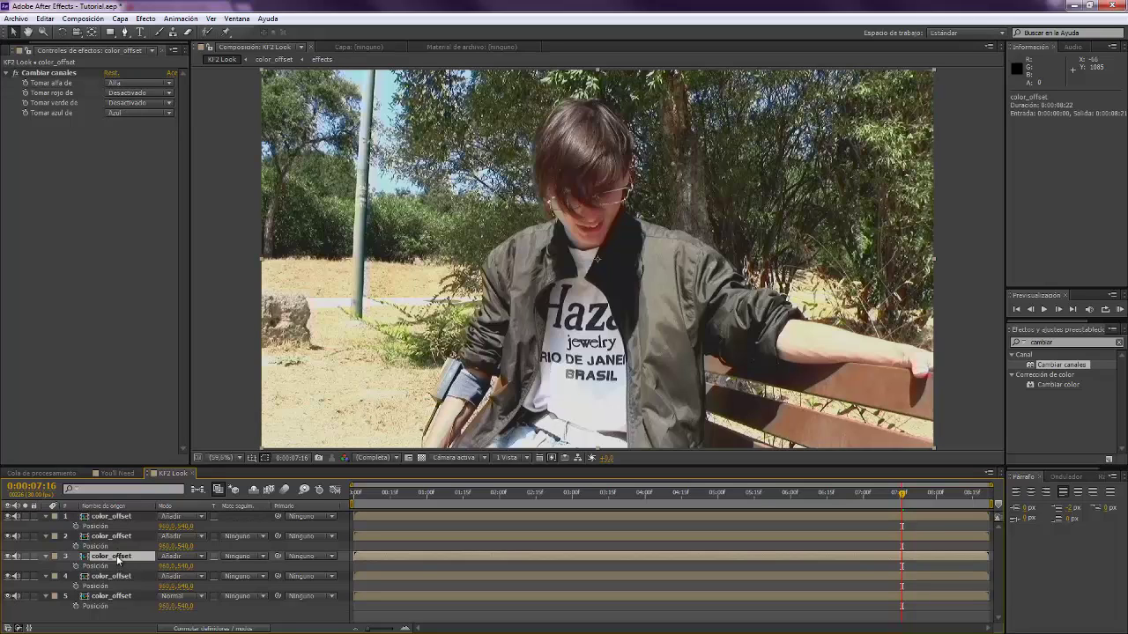
{"action": "left_click", "coordinate": [120, 514]}
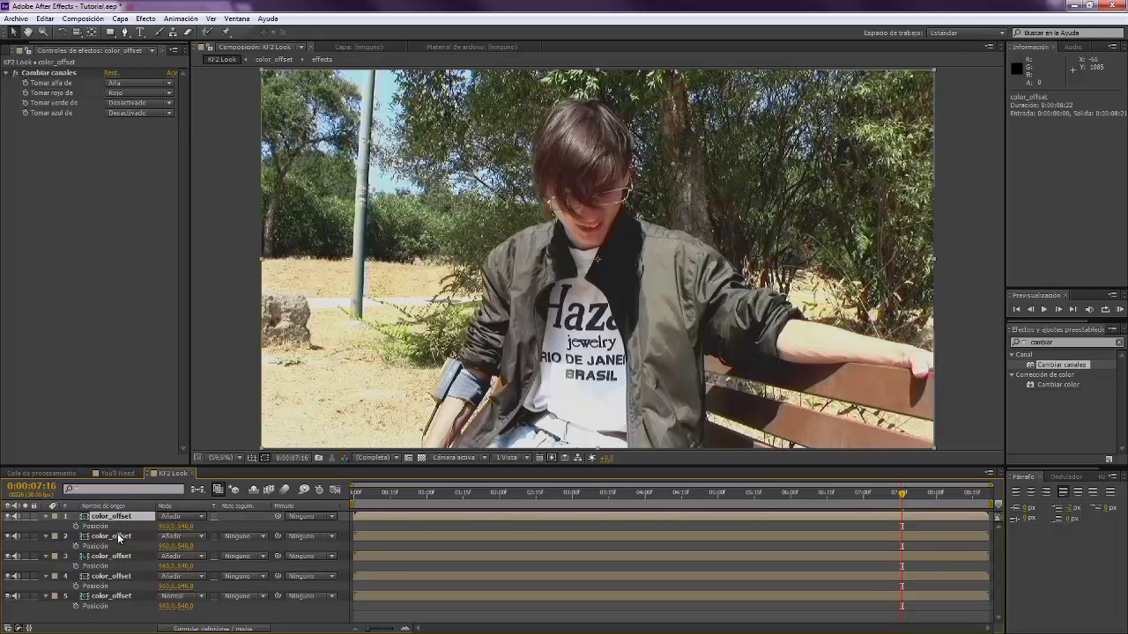
{"action": "left_click", "coordinate": [119, 535]}
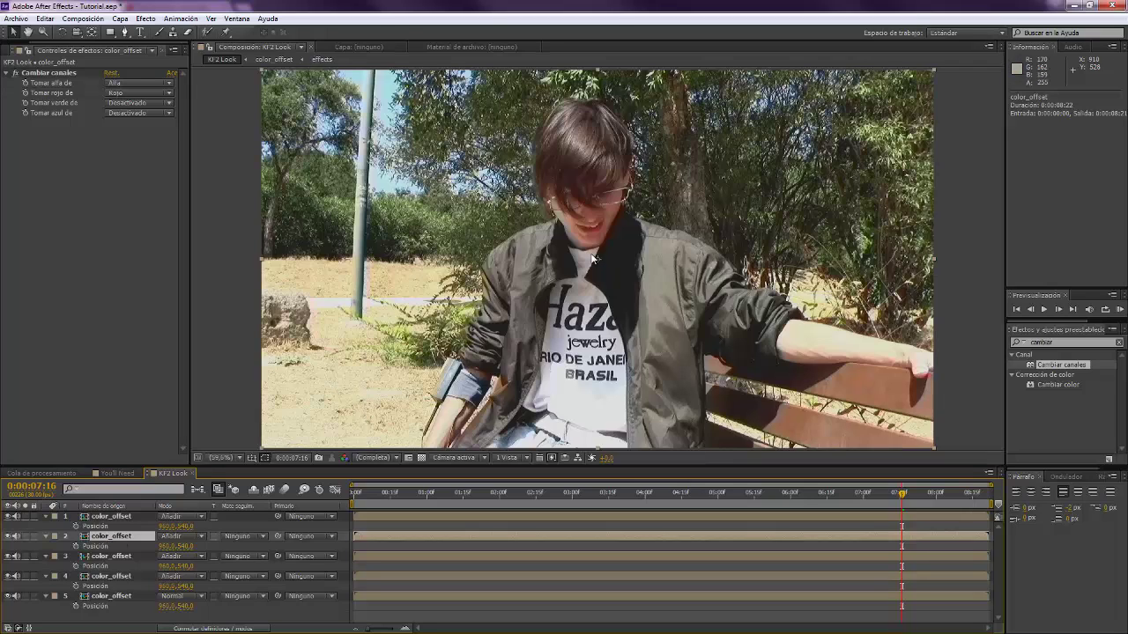
{"action": "key", "text": "h"}
{"action": "key", "text": "alt+Tab"}
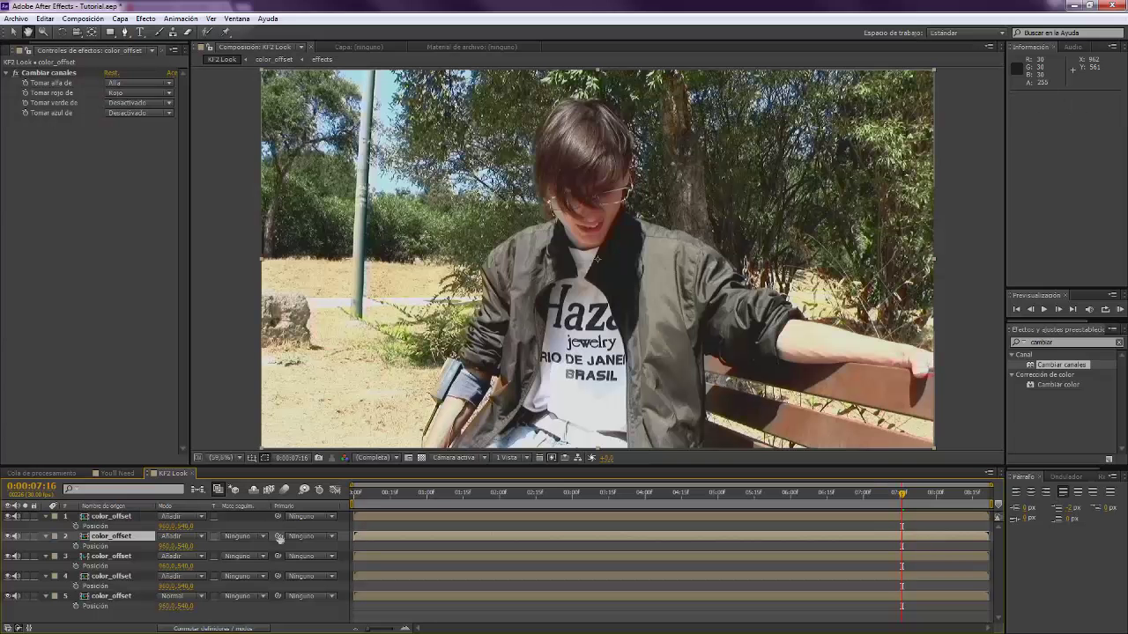
Find the Desenfoque rápido effect and apply it to the first color_offset layer.
{"action": "left_click", "coordinate": [115, 517]}
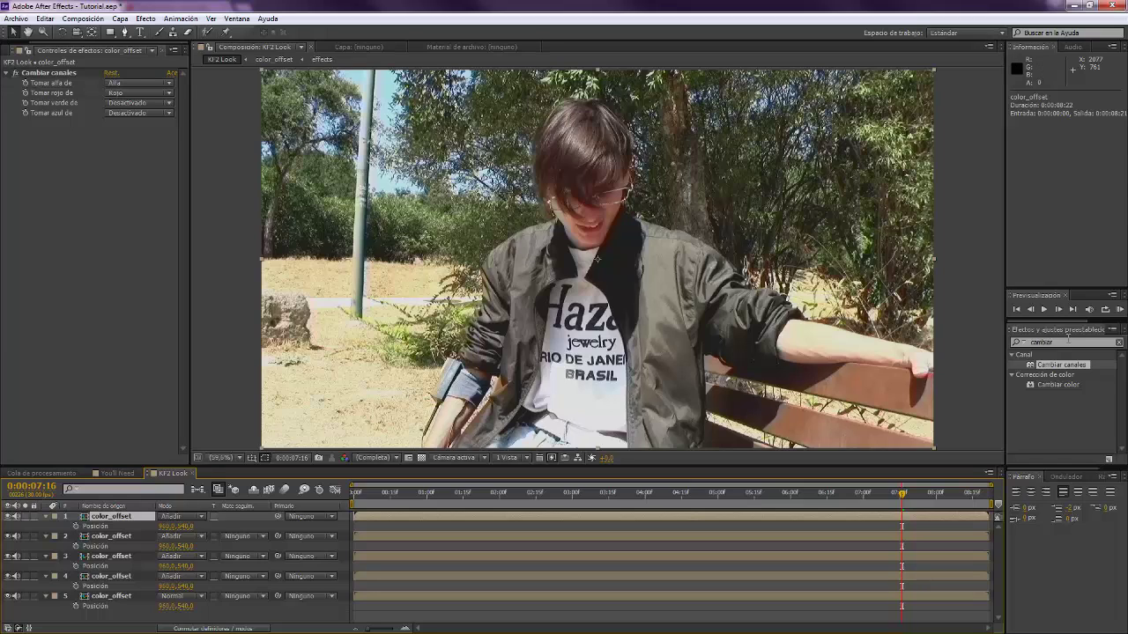
{"action": "key", "text": "ctrl+5"}
{"action": "type", "text": "ráp"}
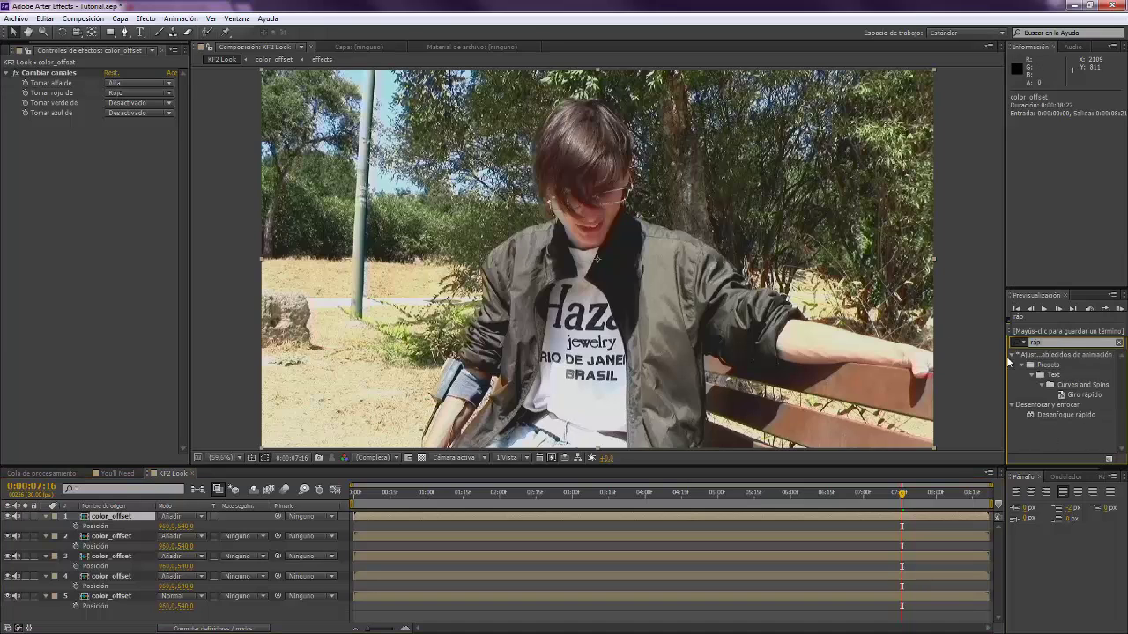
{"action": "left_click_drag", "start_coordinate": [1066, 413], "coordinate": [438, 512]}
{"action": "left_click_drag", "start_coordinate": [1057, 413], "coordinate": [596, 514]}
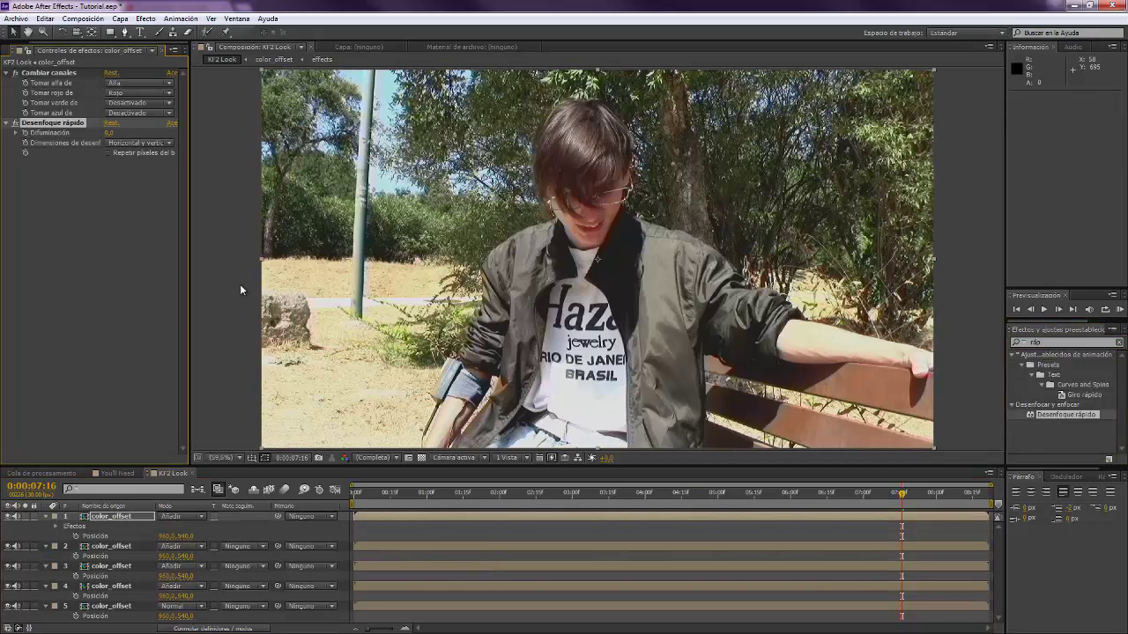
Set the first layer's Desenfoque rápido to a Difuminación of 20 in the Horizontal dimension, with edge pixels repeated.
{"action": "left_click", "coordinate": [110, 132]}
{"action": "type", "text": "20"}
{"action": "key", "text": "Return"}
{"action": "left_click", "coordinate": [137, 144]}
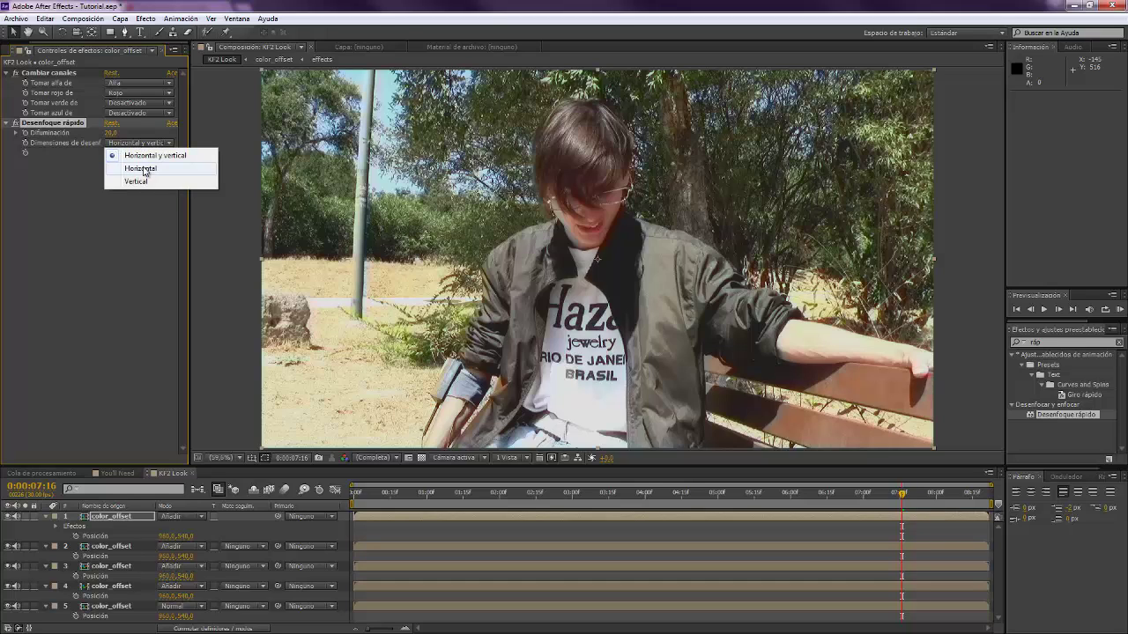
{"action": "left_click", "coordinate": [141, 169]}
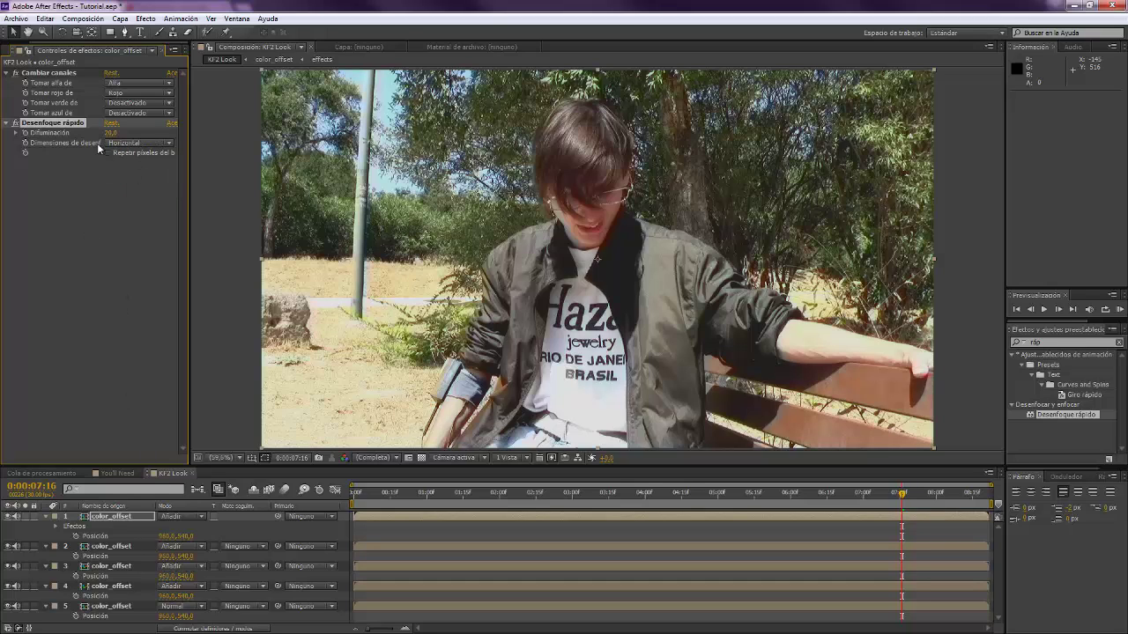
{"action": "left_click", "coordinate": [107, 153]}
Set the first color_offset layer's horizontal position to 970 and collapse its properties.
{"action": "left_click", "coordinate": [121, 521]}
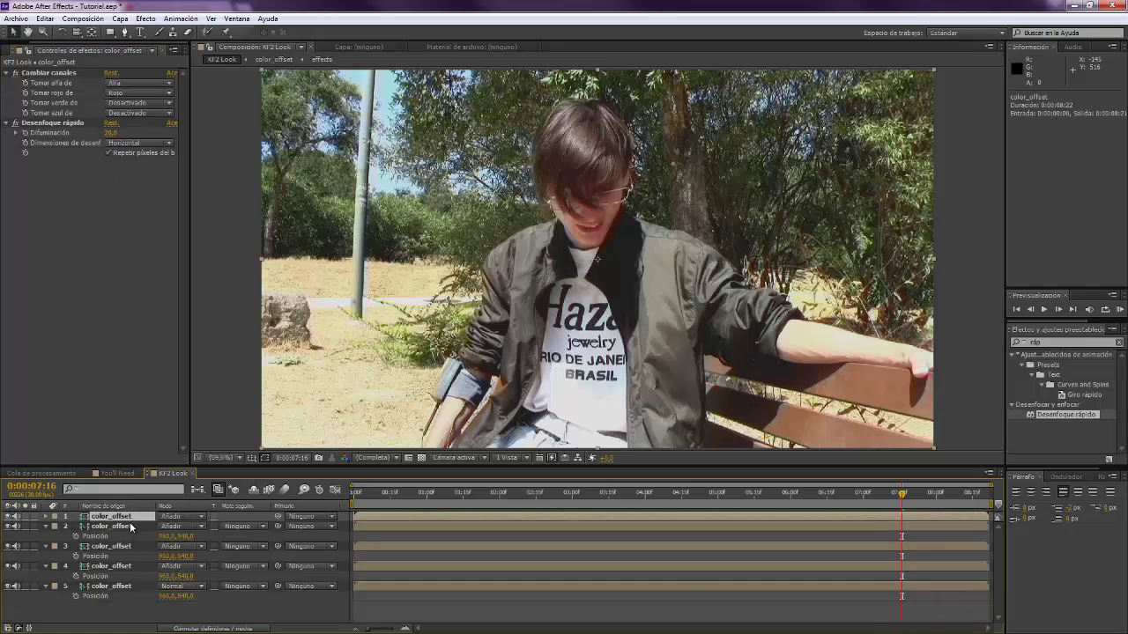
{"action": "key", "text": "p"}
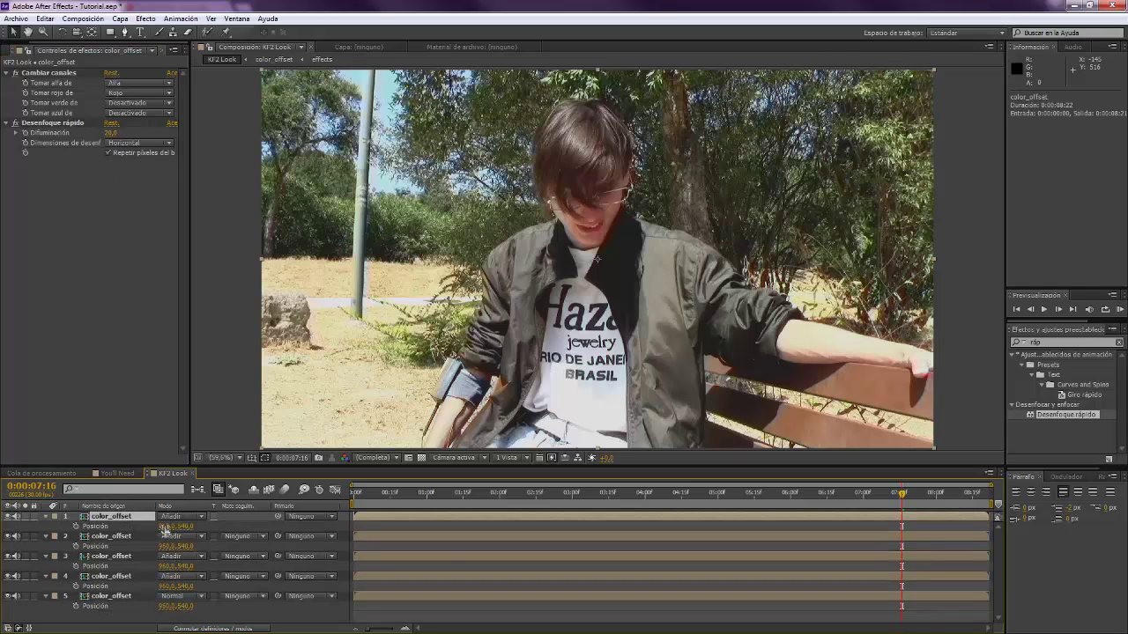
{"action": "left_click", "coordinate": [164, 527]}
{"action": "key", "text": "Return"}
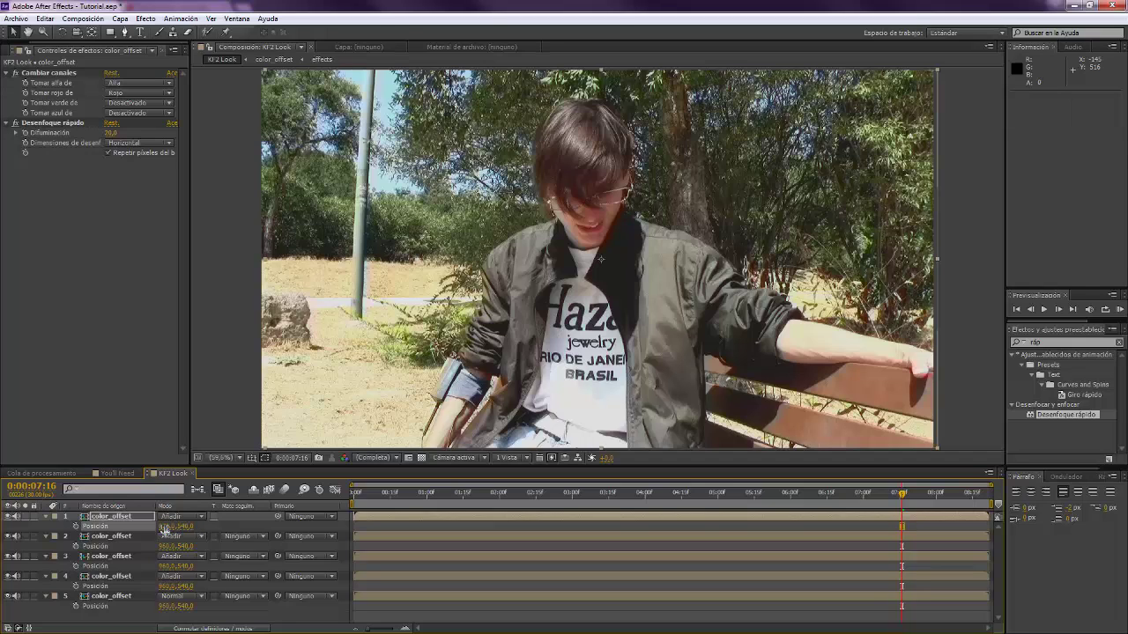
{"action": "left_click", "coordinate": [45, 516]}
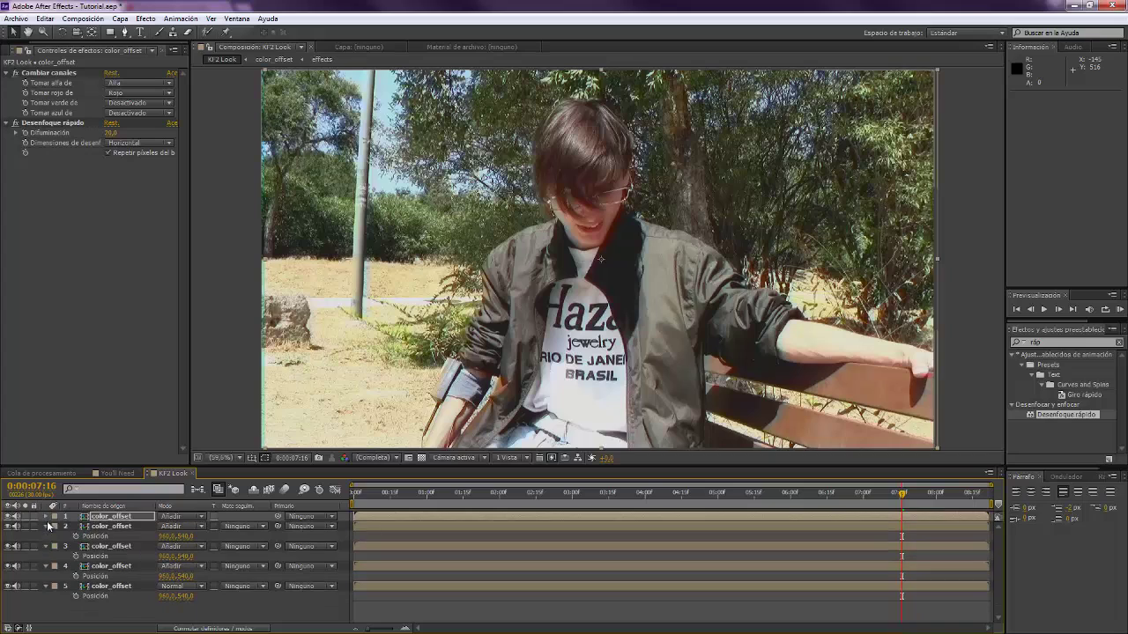
Collapse the second color_offset layer's properties and apply Desenfoque rápido to the third layer.
{"action": "left_click", "coordinate": [111, 526]}
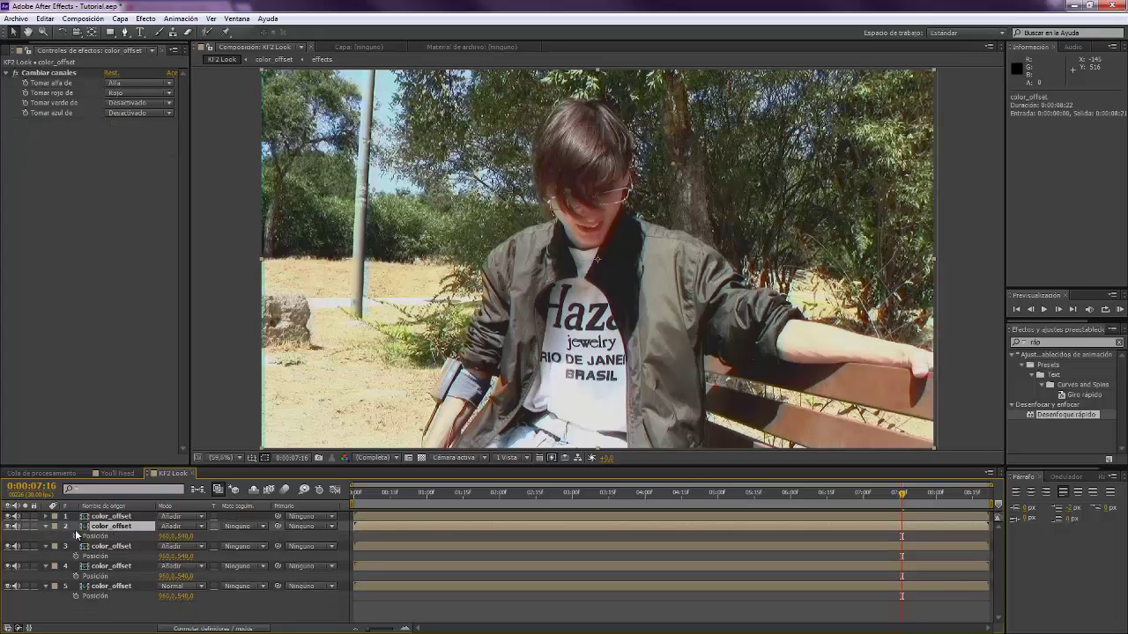
{"action": "left_click", "coordinate": [45, 527]}
{"action": "left_click", "coordinate": [111, 535]}
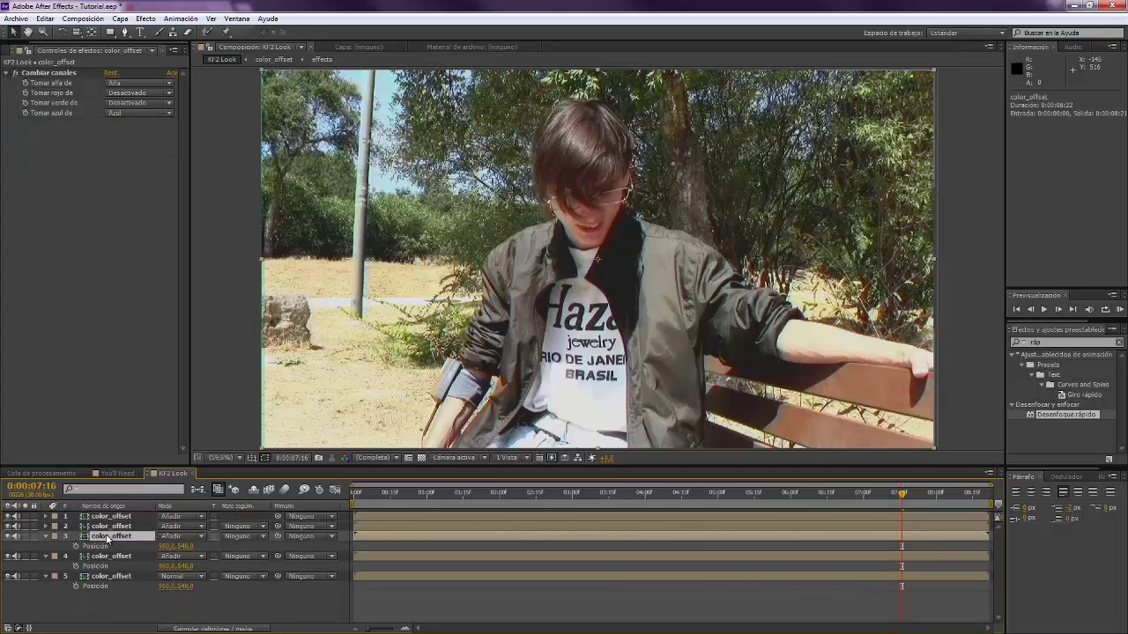
{"action": "left_click", "coordinate": [1012, 394]}
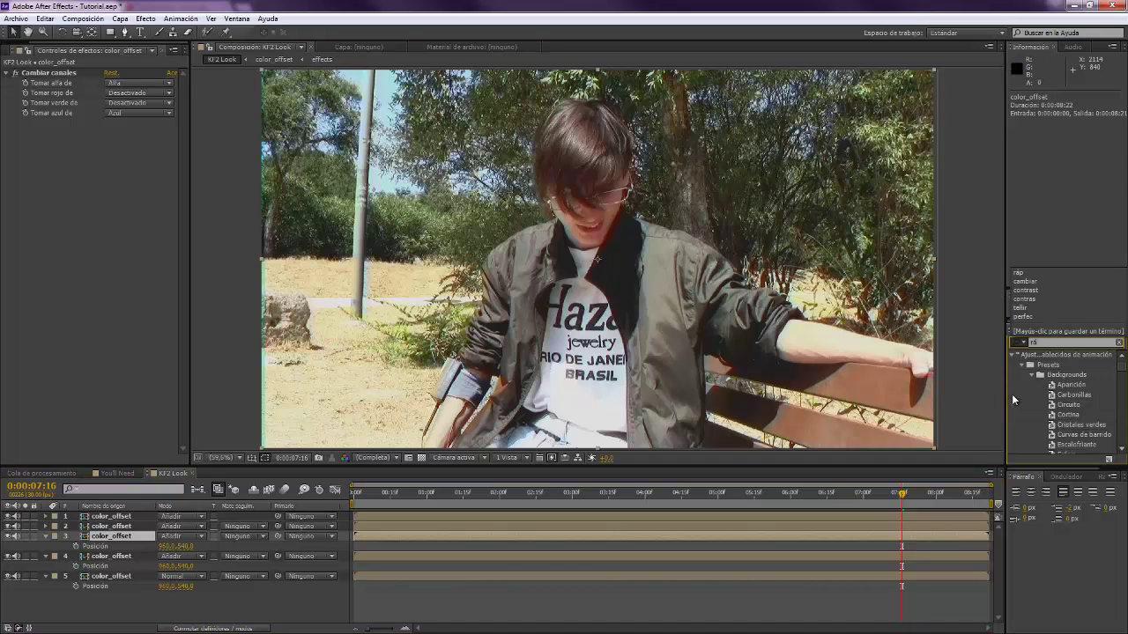
{"action": "left_click_drag", "start_coordinate": [1075, 414], "coordinate": [371, 540]}
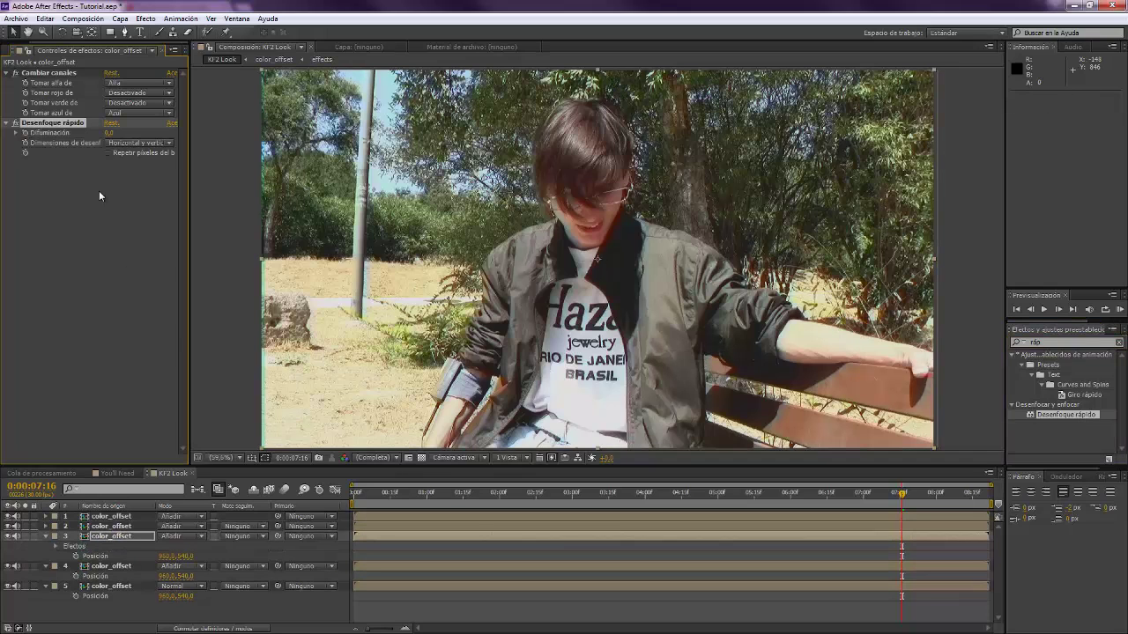
Set the third layer's Desenfoque rápido to a Difuminación of 20 in the Horizontal dimension, with edge pixels repeated.
{"action": "left_click", "coordinate": [115, 132]}
{"action": "type", "text": "20"}
{"action": "key", "text": "Return"}
{"action": "left_click", "coordinate": [141, 143]}
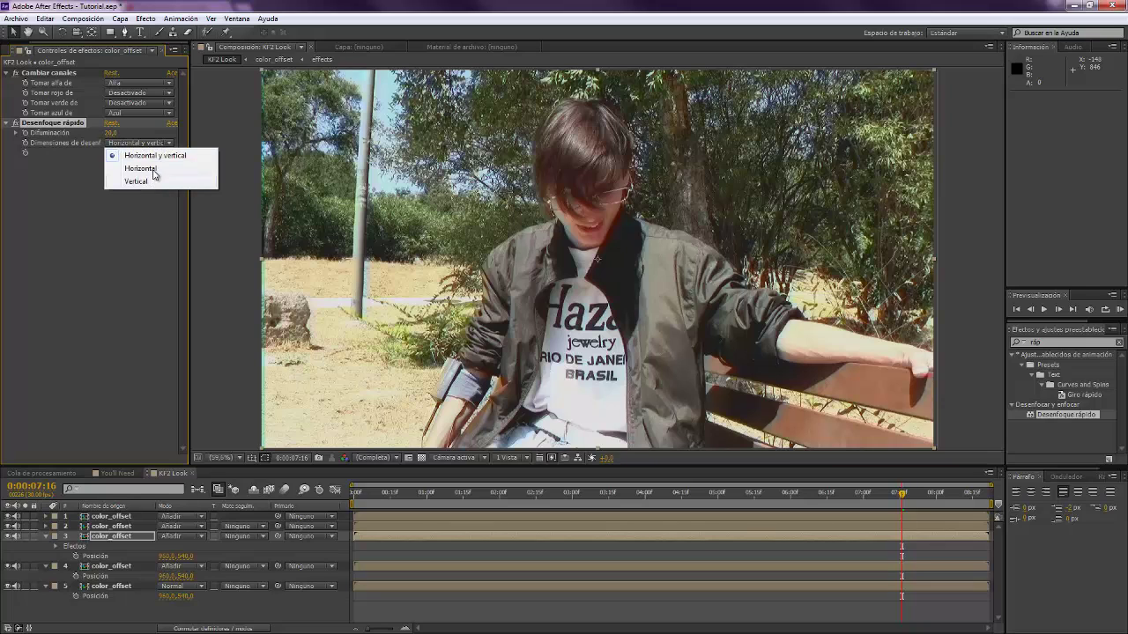
{"action": "left_click", "coordinate": [146, 168]}
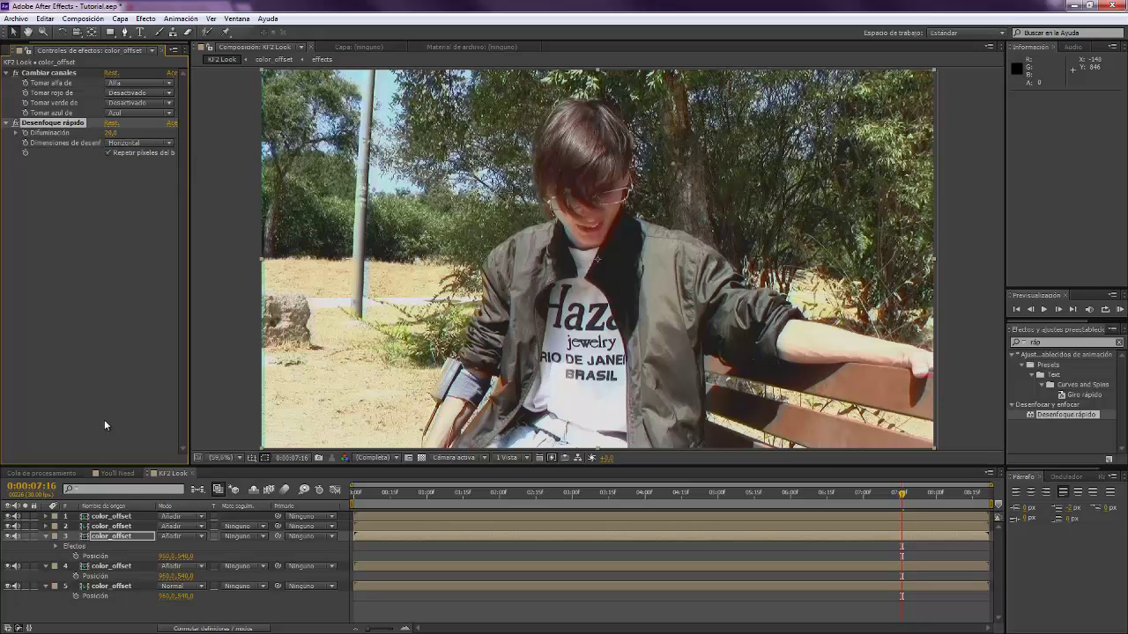
Set the third color_offset layer's horizontal position to 950 and collapse the third and fourth layers' properties.
{"action": "left_click", "coordinate": [118, 535]}
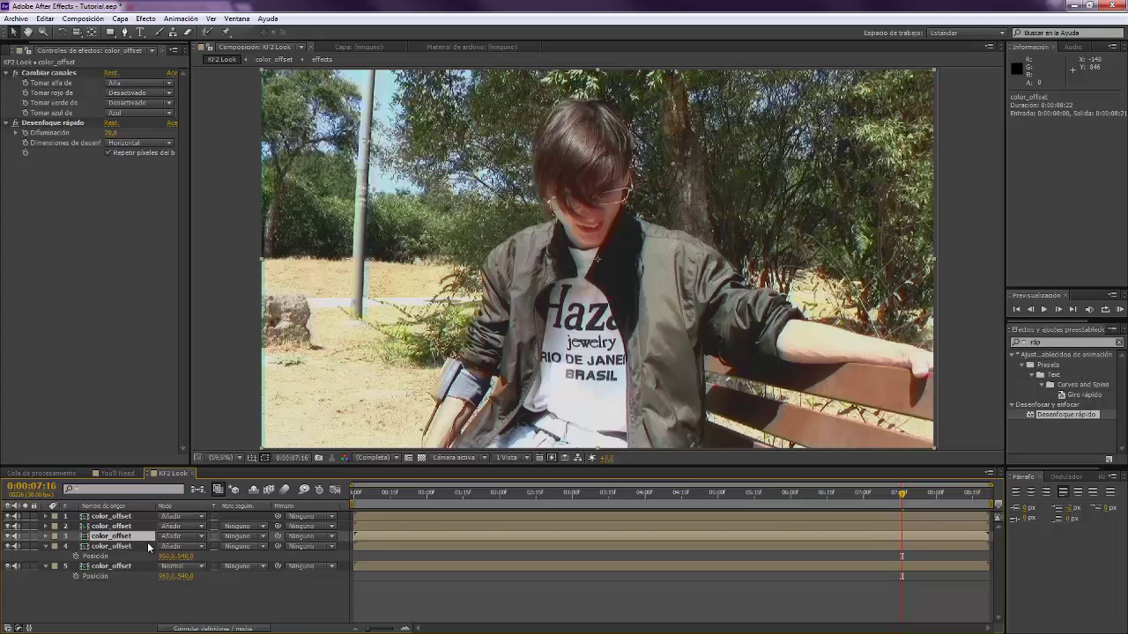
{"action": "key", "text": "p"}
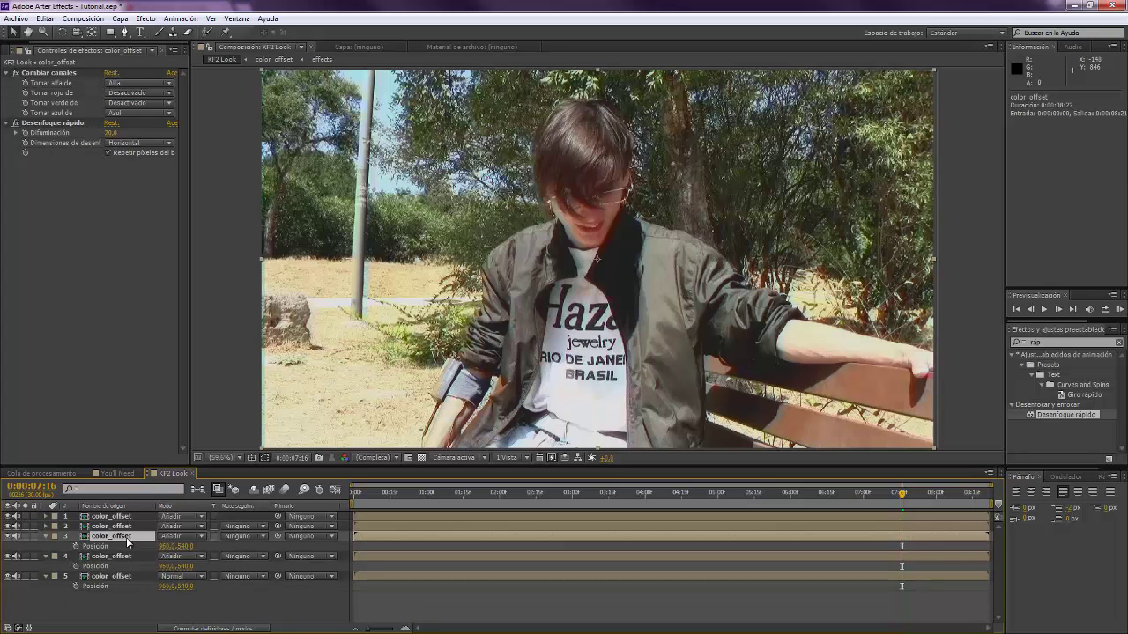
{"action": "left_click", "coordinate": [166, 546]}
{"action": "type", "text": "940"}
{"action": "key", "text": "Return"}
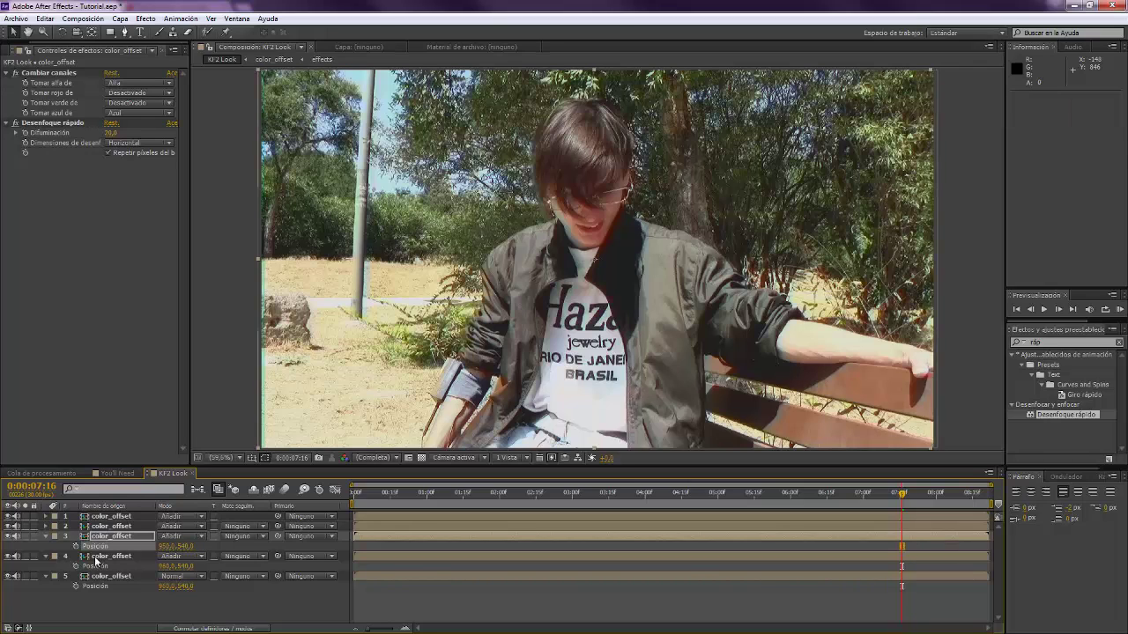
{"action": "left_click", "coordinate": [46, 536]}
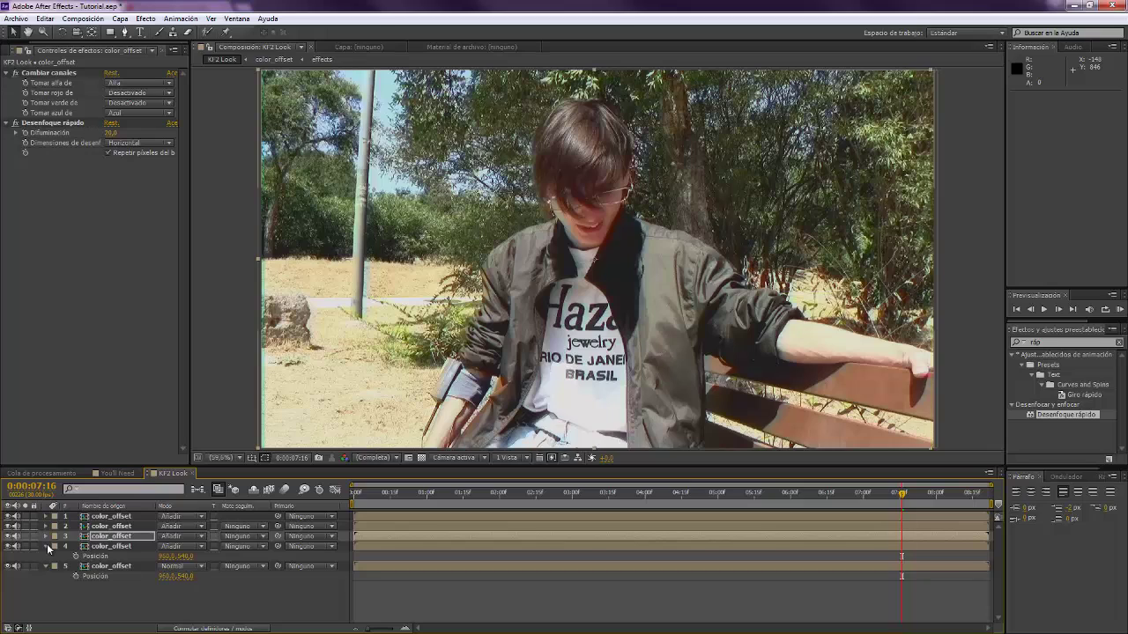
{"action": "left_click", "coordinate": [46, 546]}
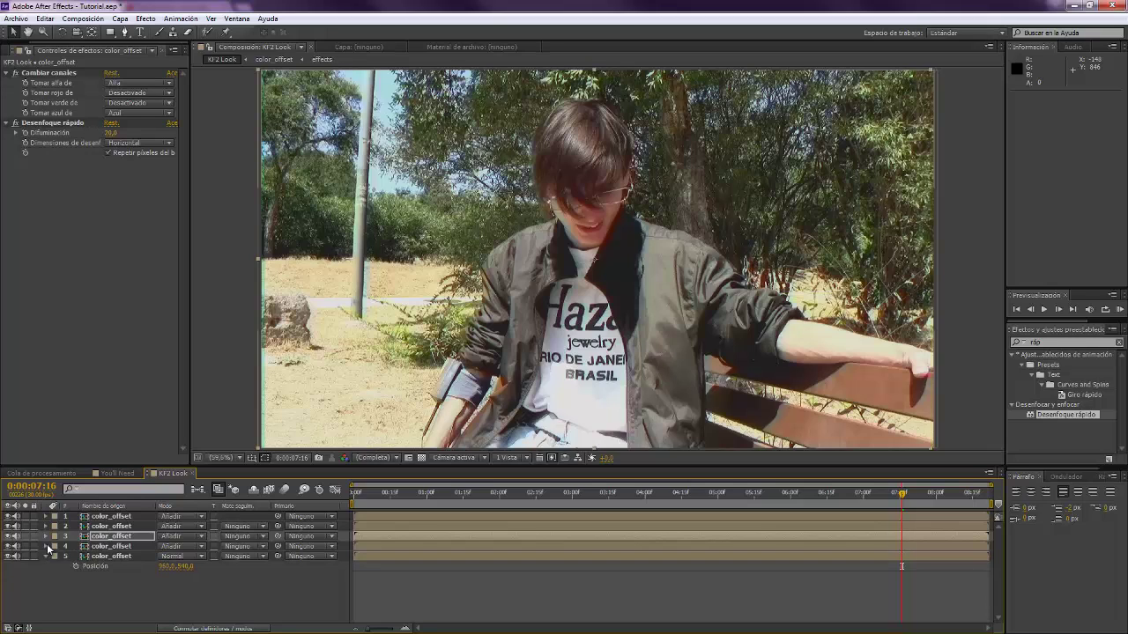
Precompose all five color_offset layers into a new composition named rgb_split, transferring all attributes.
{"action": "left_click", "coordinate": [112, 517]}
{"action": "left_click", "coordinate": [112, 556], "text": "shift"}
{"action": "right_click", "coordinate": [112, 556]}
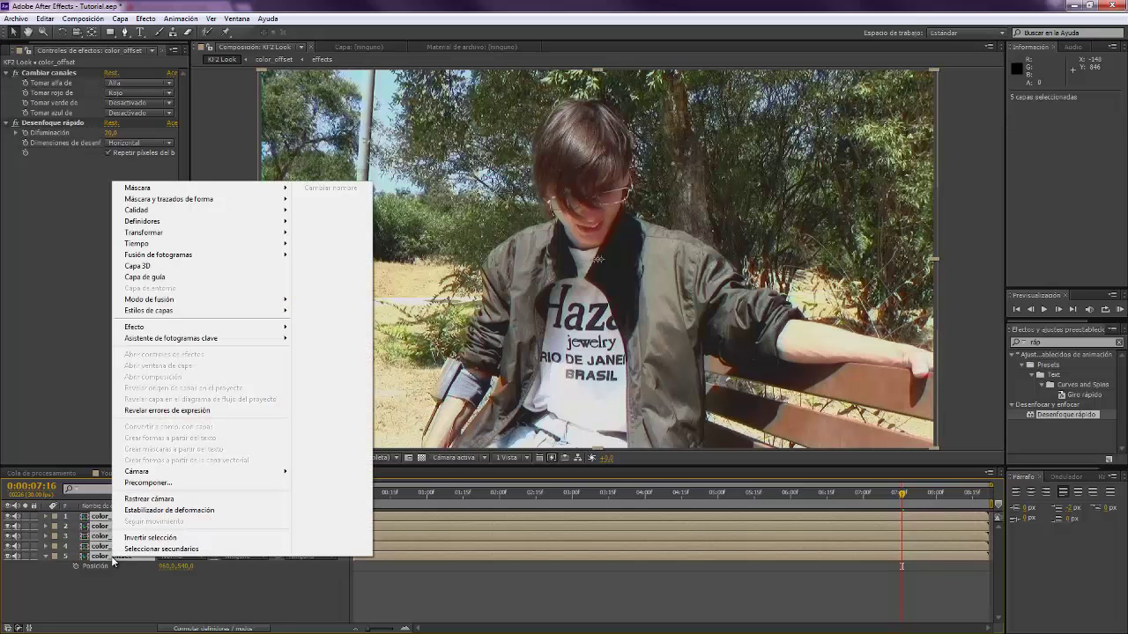
{"action": "left_click", "coordinate": [147, 482]}
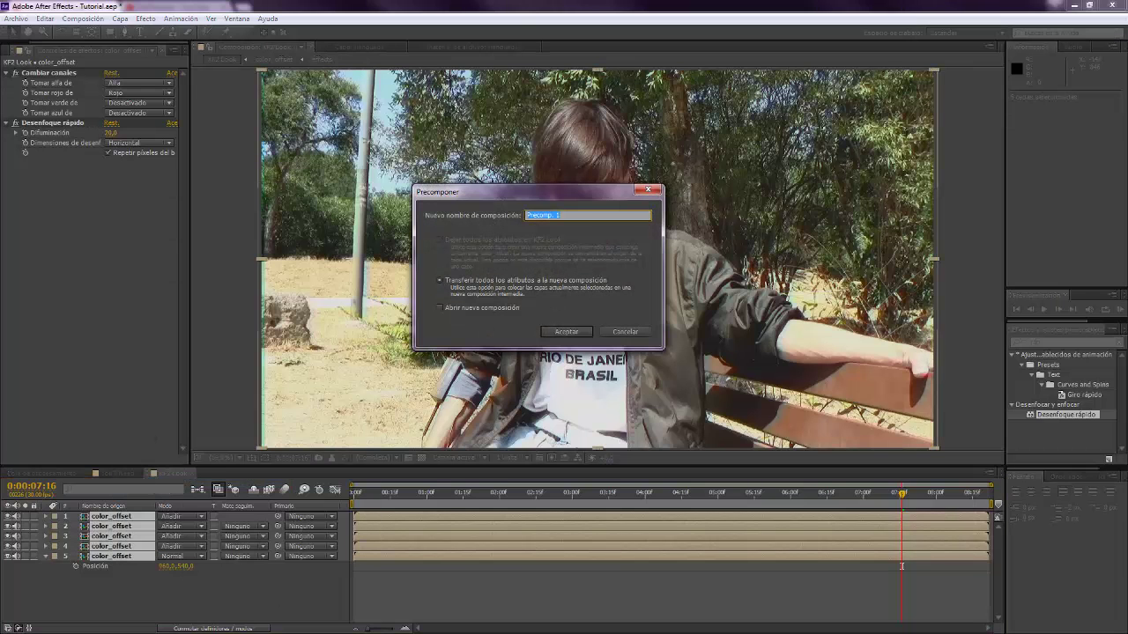
{"action": "key", "text": "BackSpace"}
{"action": "key", "text": "Return"}
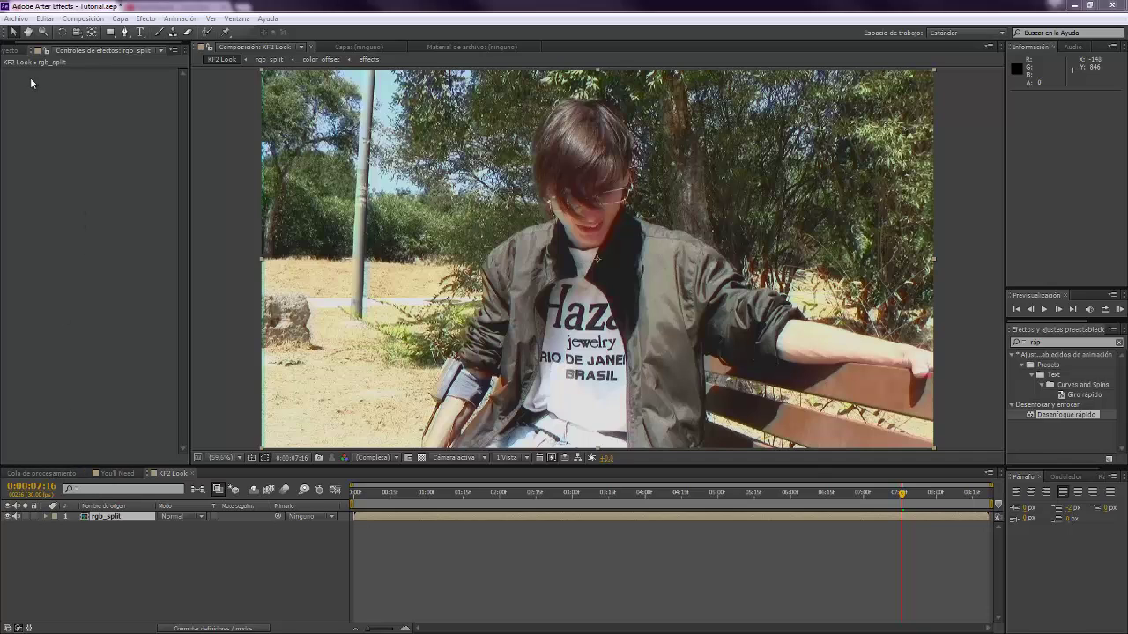
Add the color_offset composition beneath the rgb_split layer in the KF2 Look timeline.
{"action": "left_click", "coordinate": [20, 50]}
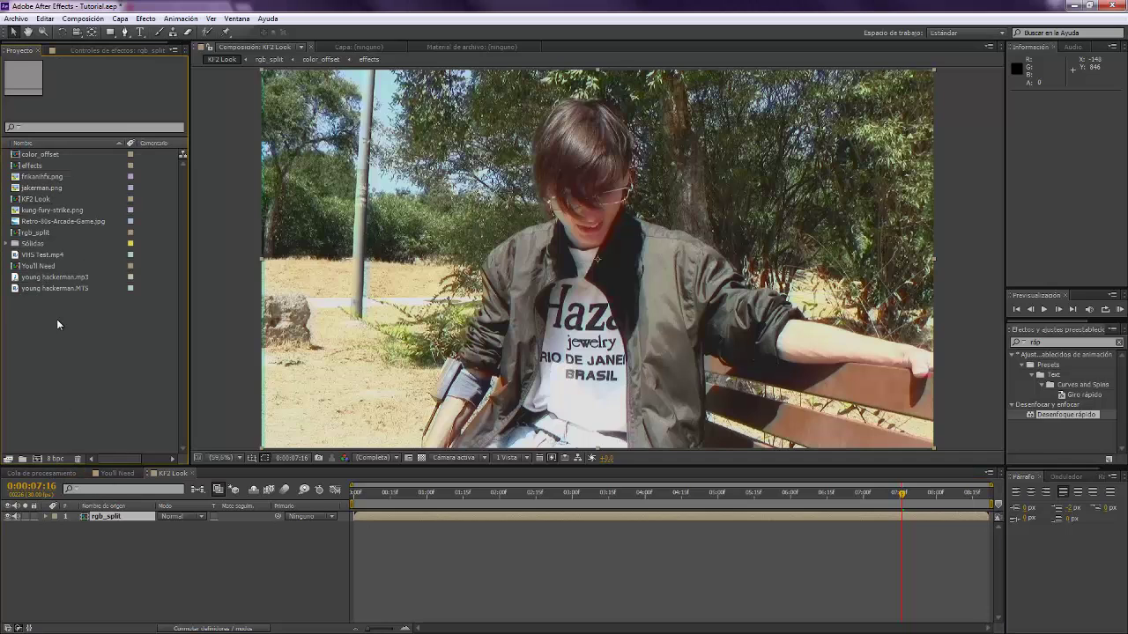
{"action": "double_click", "coordinate": [116, 516]}
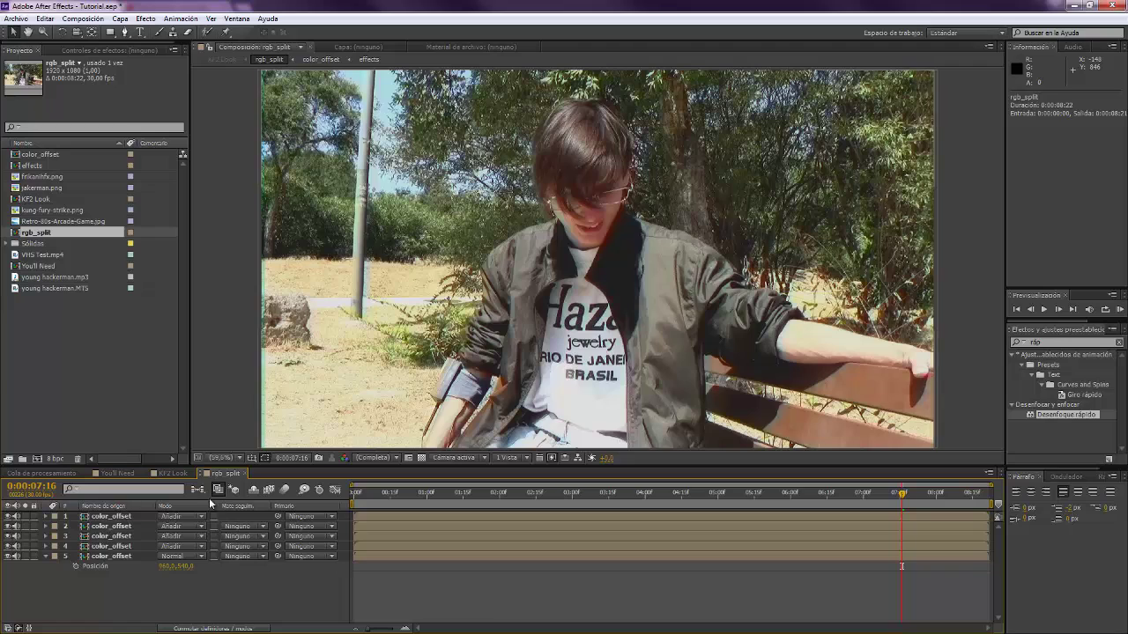
{"action": "left_click", "coordinate": [243, 472]}
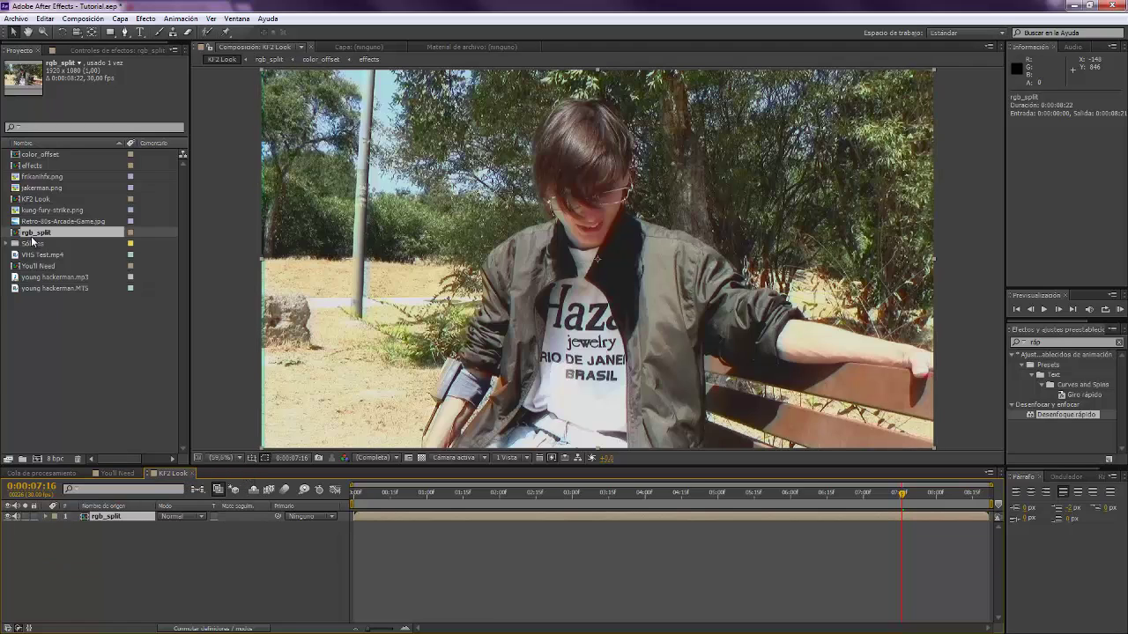
{"action": "left_click", "coordinate": [33, 155]}
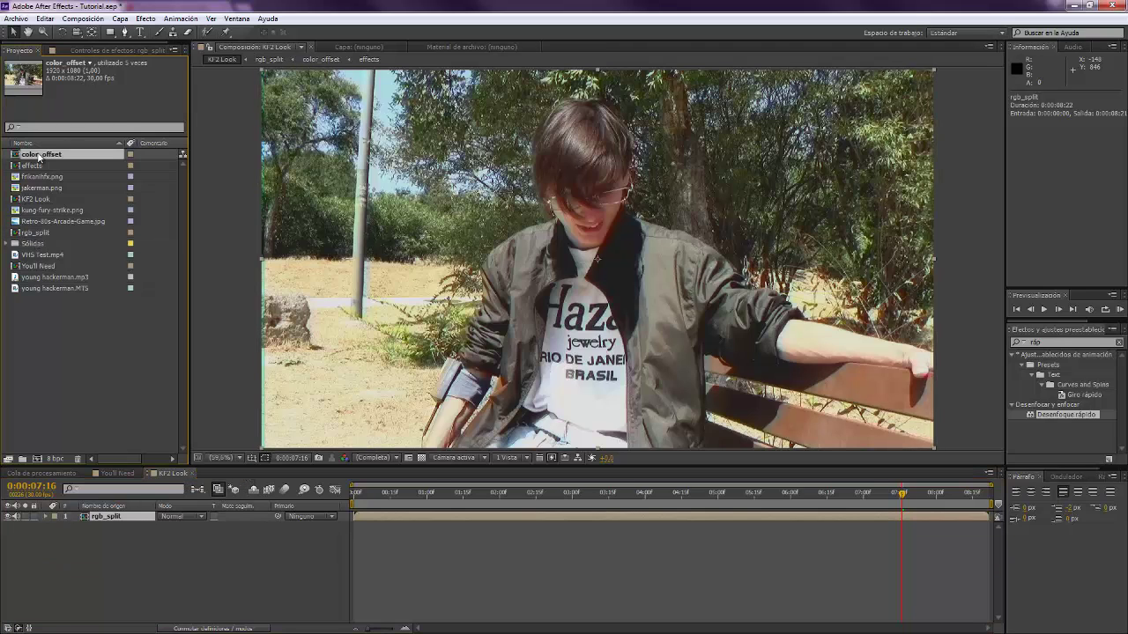
{"action": "left_click_drag", "start_coordinate": [38, 157], "coordinate": [139, 540]}
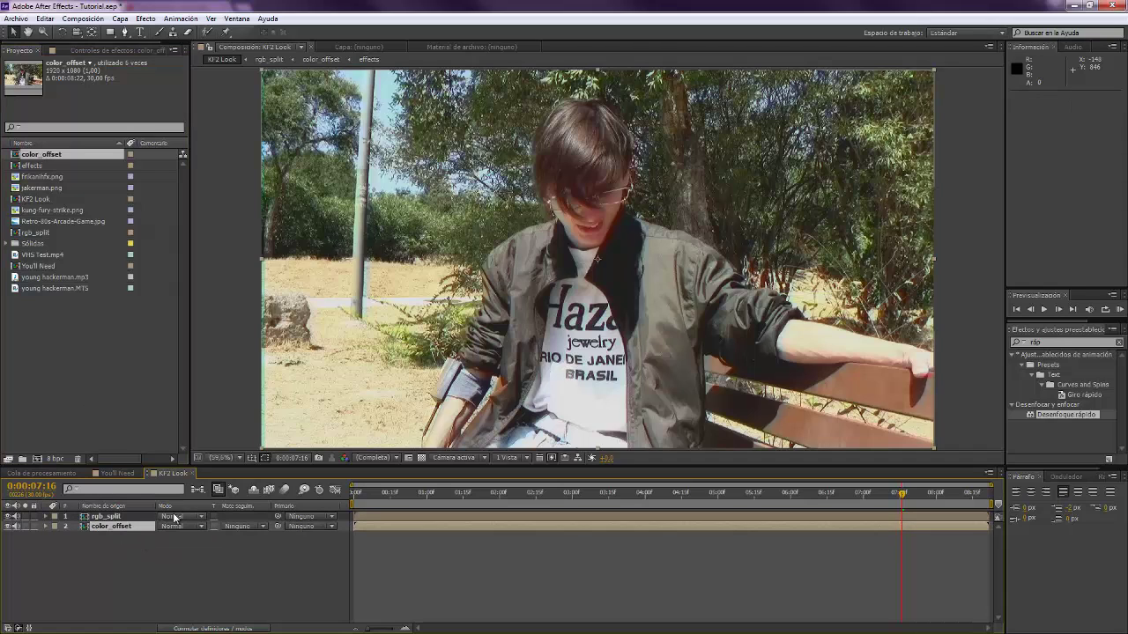
Set the rgb_split layer's blending mode to Color and inspect the result up close, finishing with the whole frame fitted in view.
{"action": "left_click", "coordinate": [106, 518]}
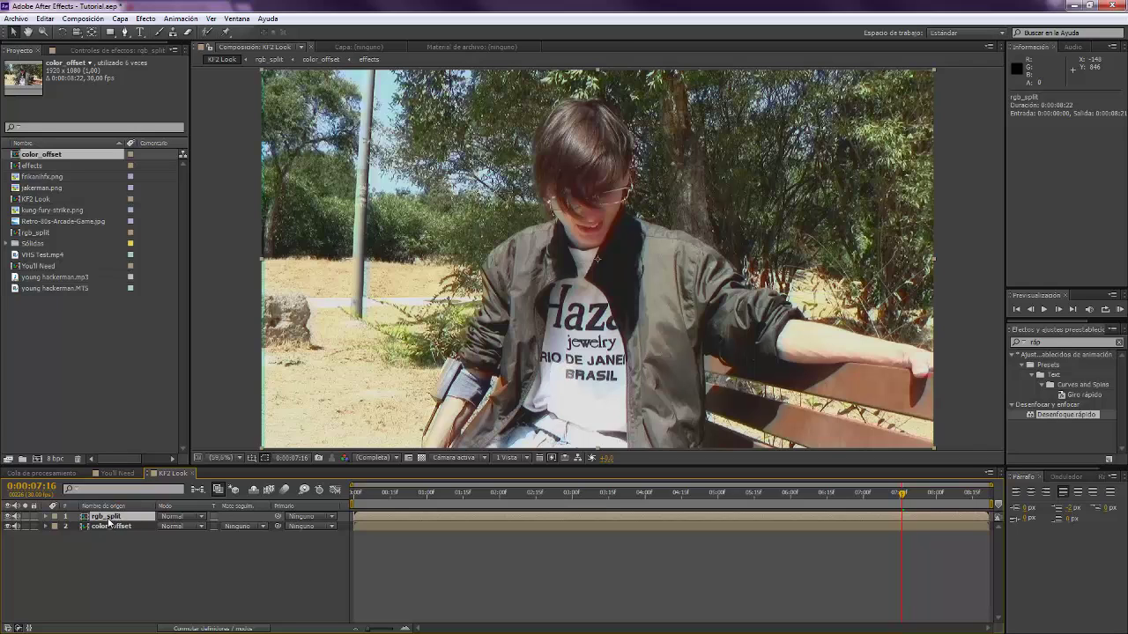
{"action": "left_click", "coordinate": [176, 517]}
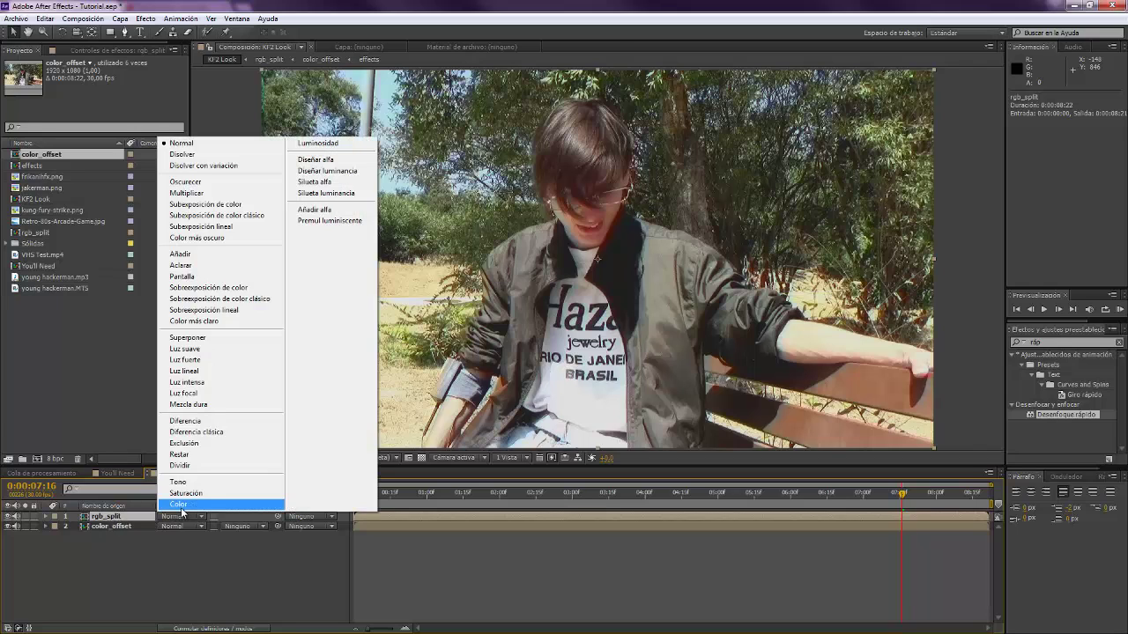
{"action": "left_click", "coordinate": [180, 507]}
{"action": "scroll", "coordinate": [507, 298], "scroll_direction": "up", "scroll_amount": 2}
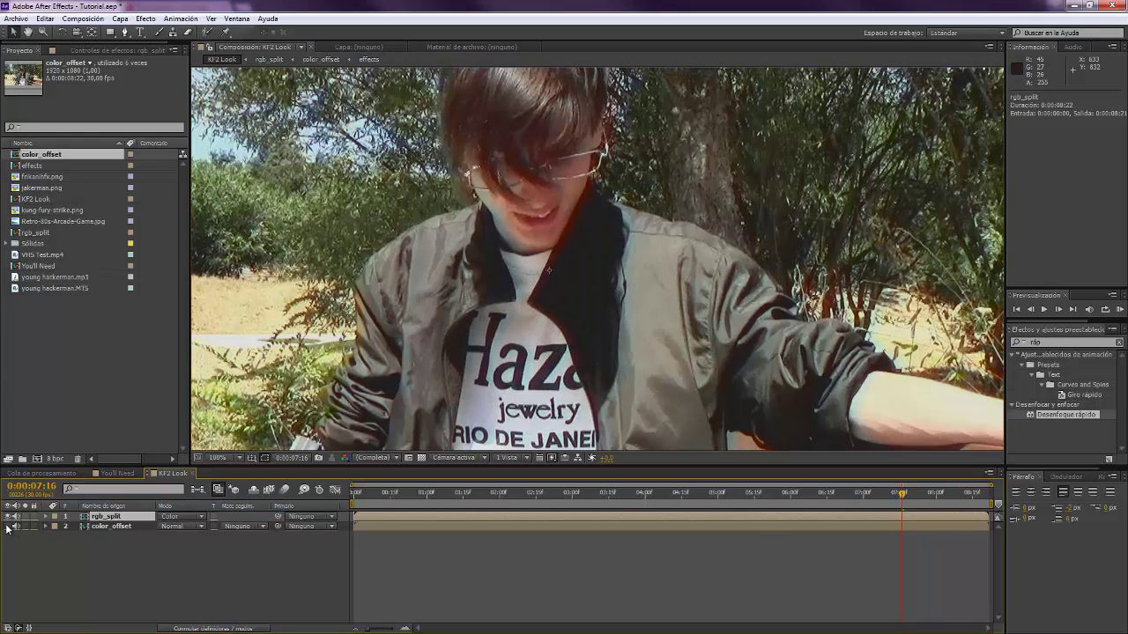
{"action": "left_click_drag", "start_coordinate": [493, 432], "coordinate": [501, 375]}
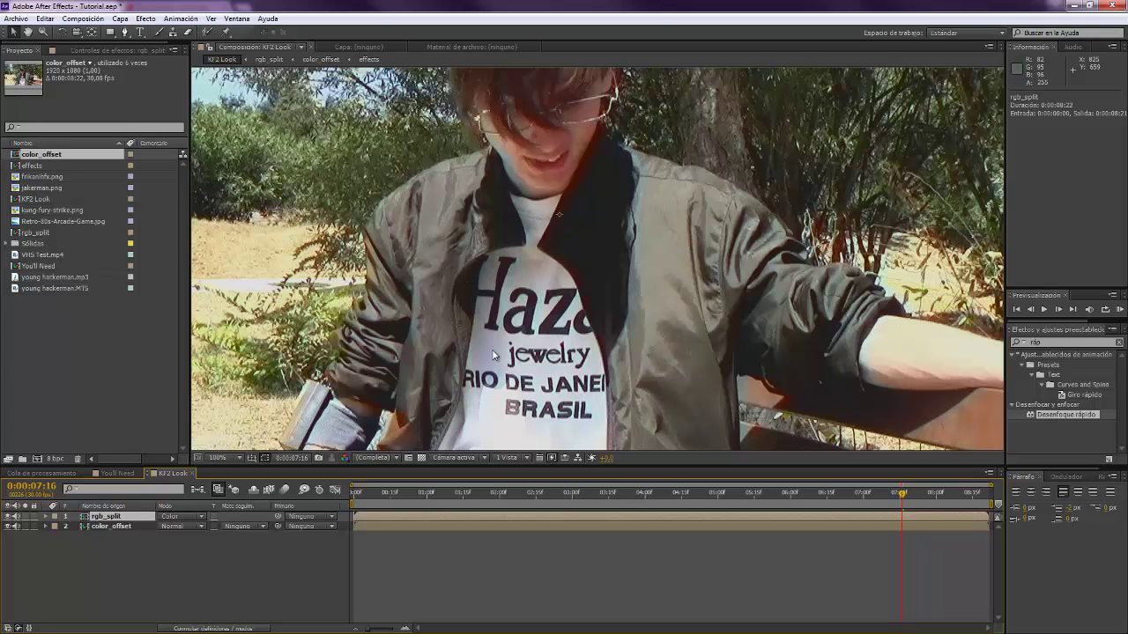
{"action": "left_click_drag", "start_coordinate": [396, 369], "coordinate": [384, 375]}
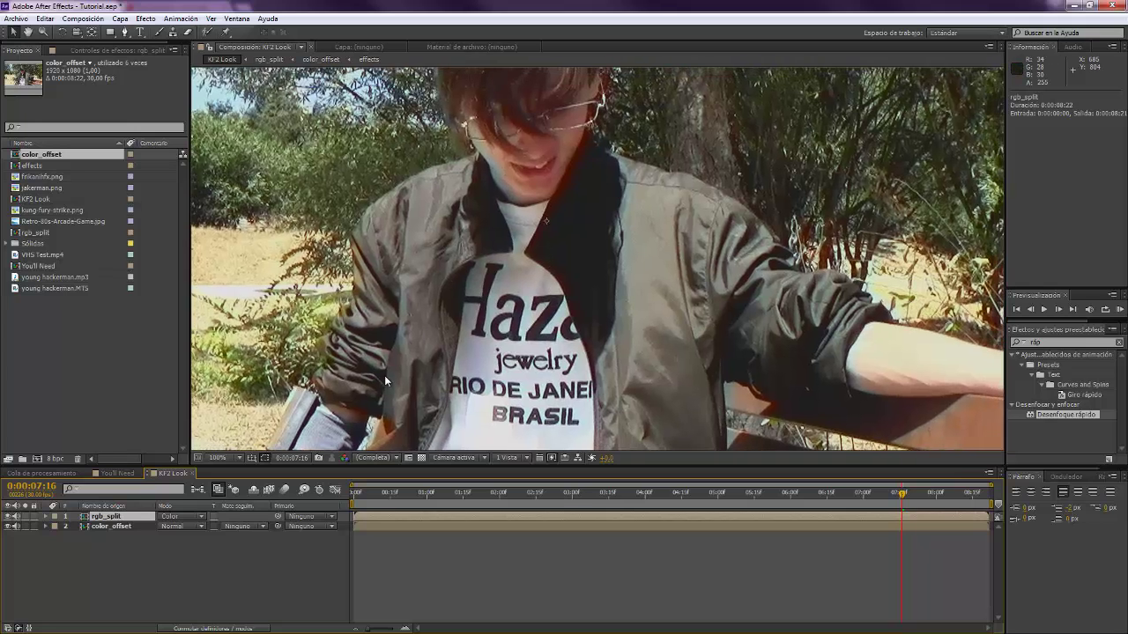
{"action": "scroll", "coordinate": [405, 343], "scroll_direction": "down", "scroll_amount": 3}
{"action": "left_click", "coordinate": [215, 459]}
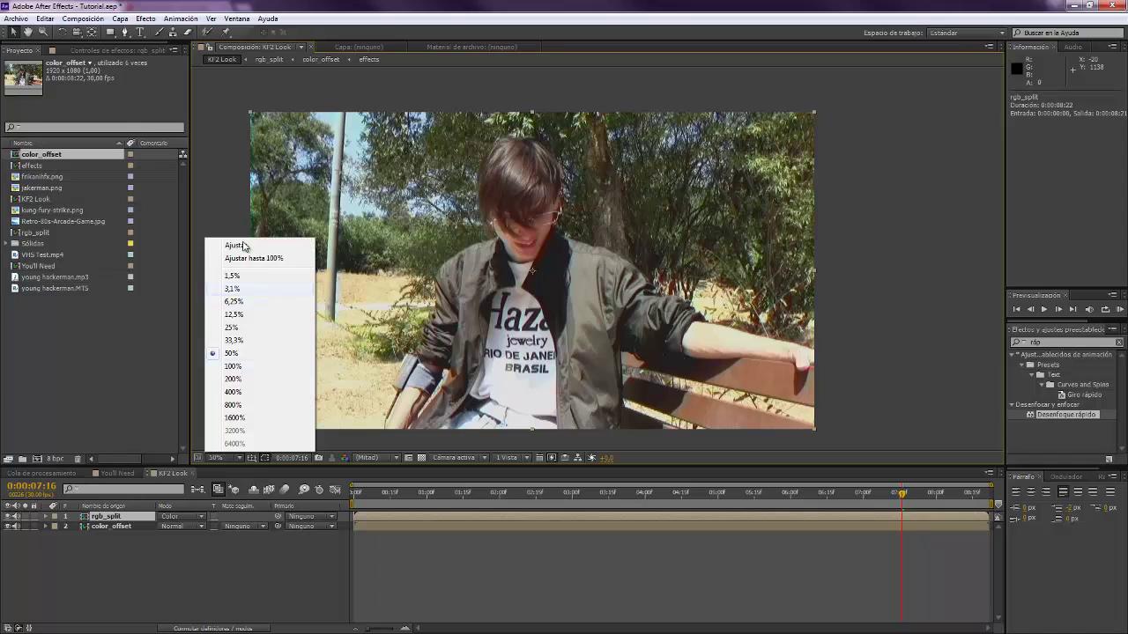
{"action": "left_click", "coordinate": [241, 244]}
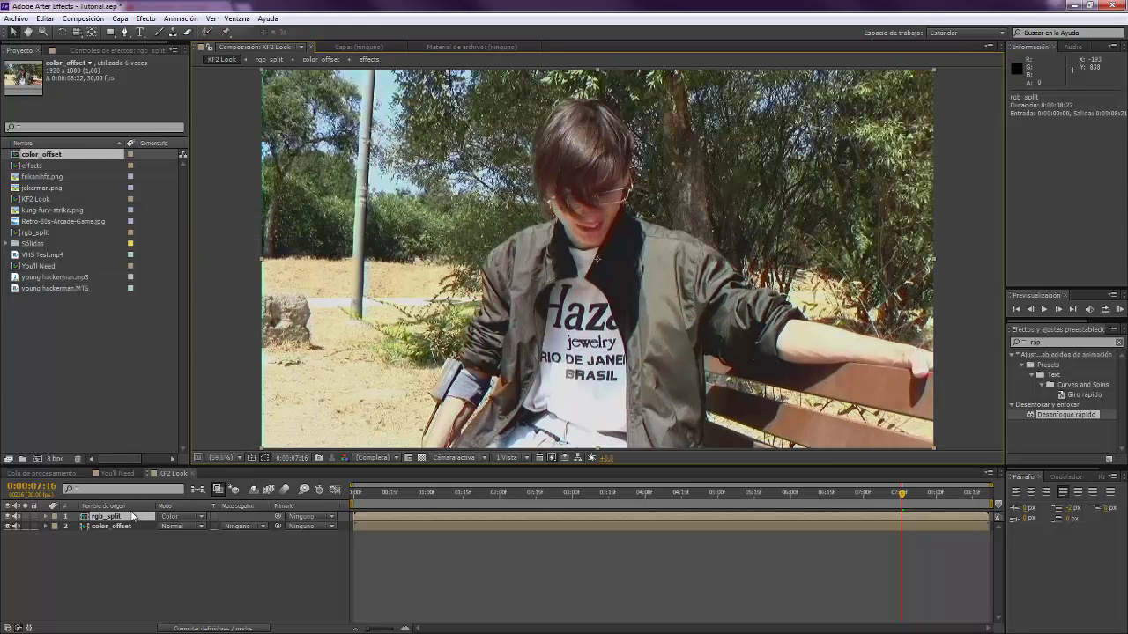
Precompose the rgb_split and color_offset layers together into a new composition named re_colored.
{"action": "left_click", "coordinate": [114, 526], "text": "shift"}
{"action": "right_click", "coordinate": [115, 526]}
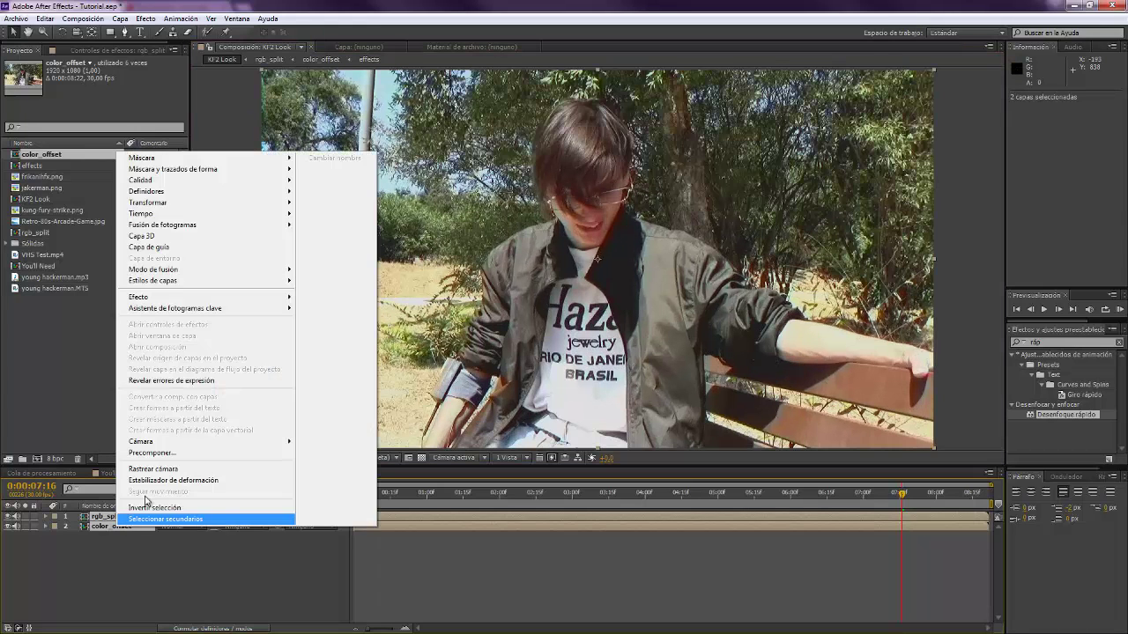
{"action": "left_click", "coordinate": [157, 454]}
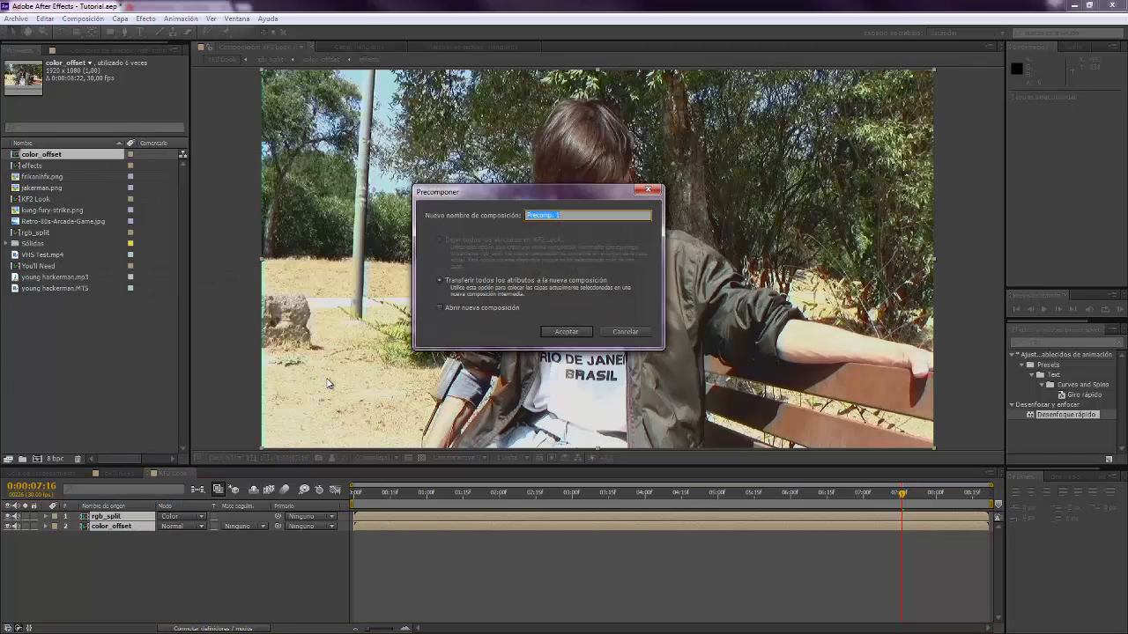
{"action": "type", "text": "re_colored"}
{"action": "key", "text": "Return"}
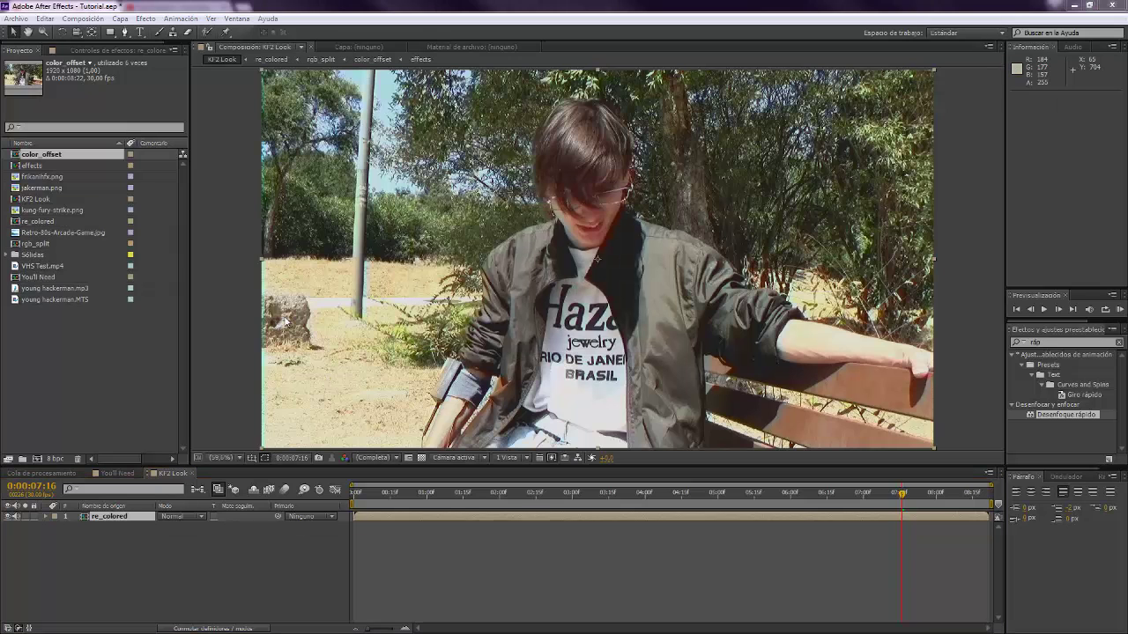
Compare with the Kung Fury movie frame on YouTube in the browser, and return to the re_colored layer in After Effects.
{"action": "key", "text": "alt+Tab"}
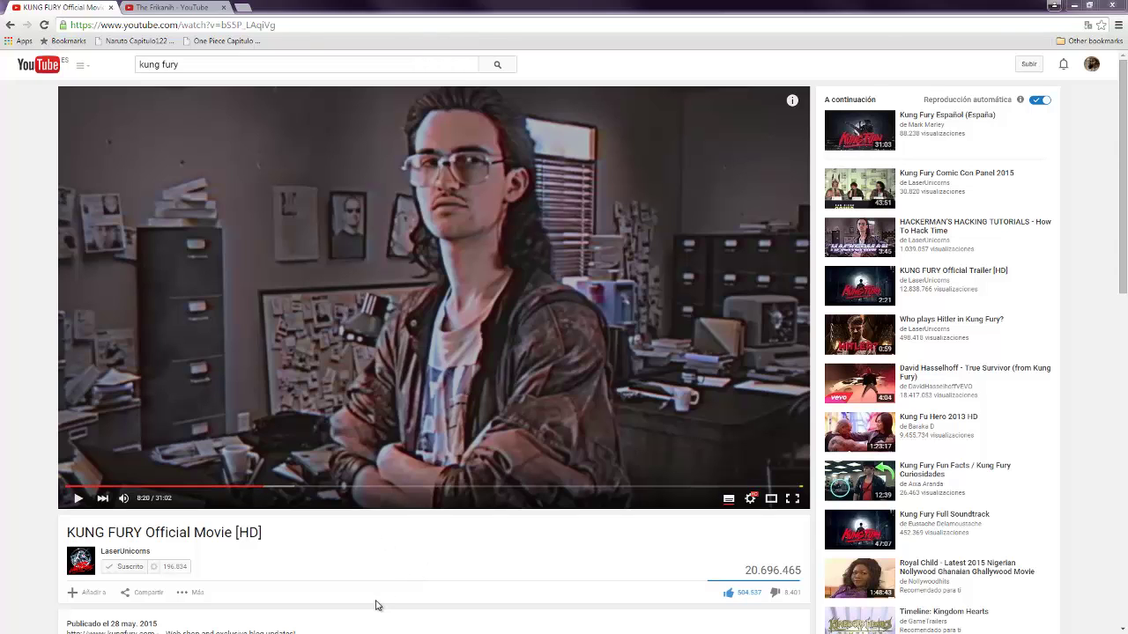
{"action": "key", "text": "alt+Tab"}
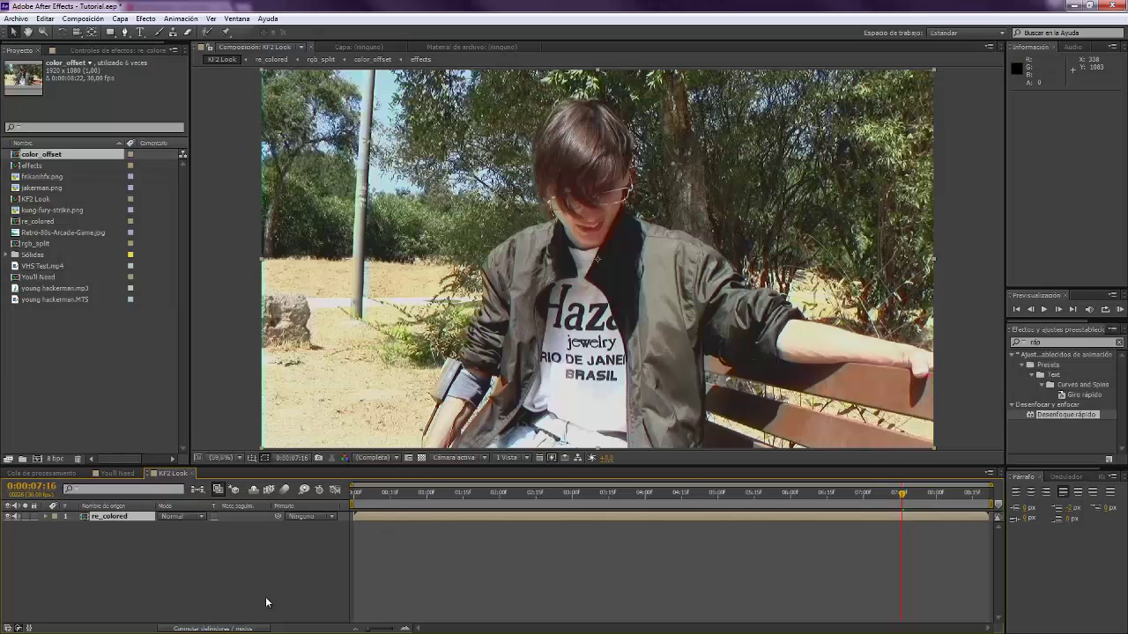
{"action": "left_click", "coordinate": [132, 517]}
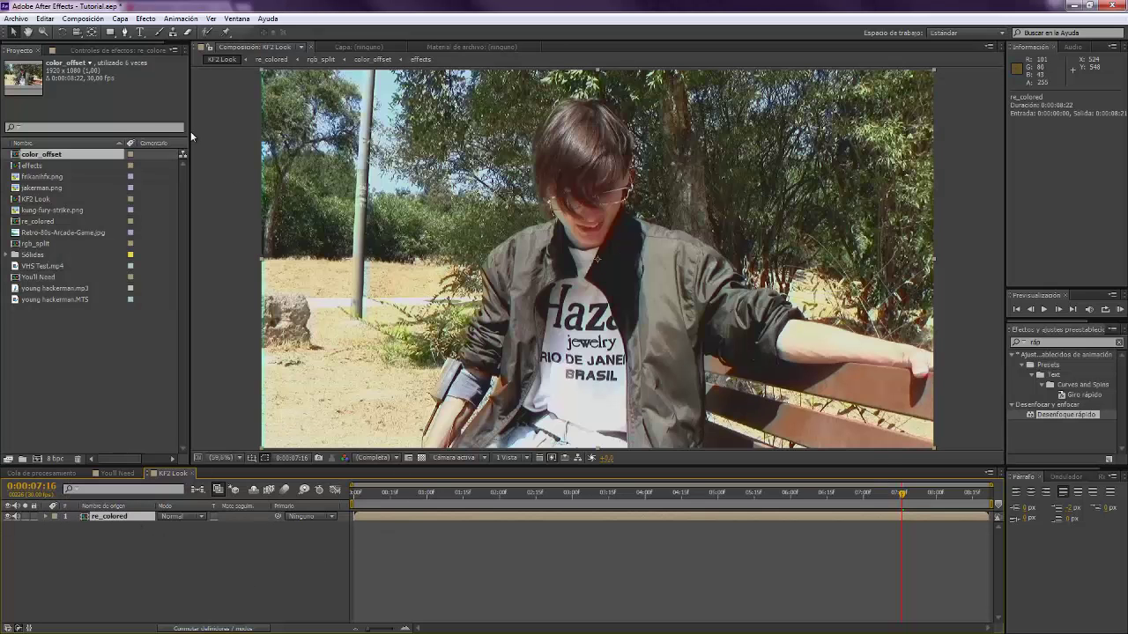
Lock the KF2 Look composition's aspect ratio to 16:9 and set its height to 600 px.
{"action": "left_click", "coordinate": [84, 19]}
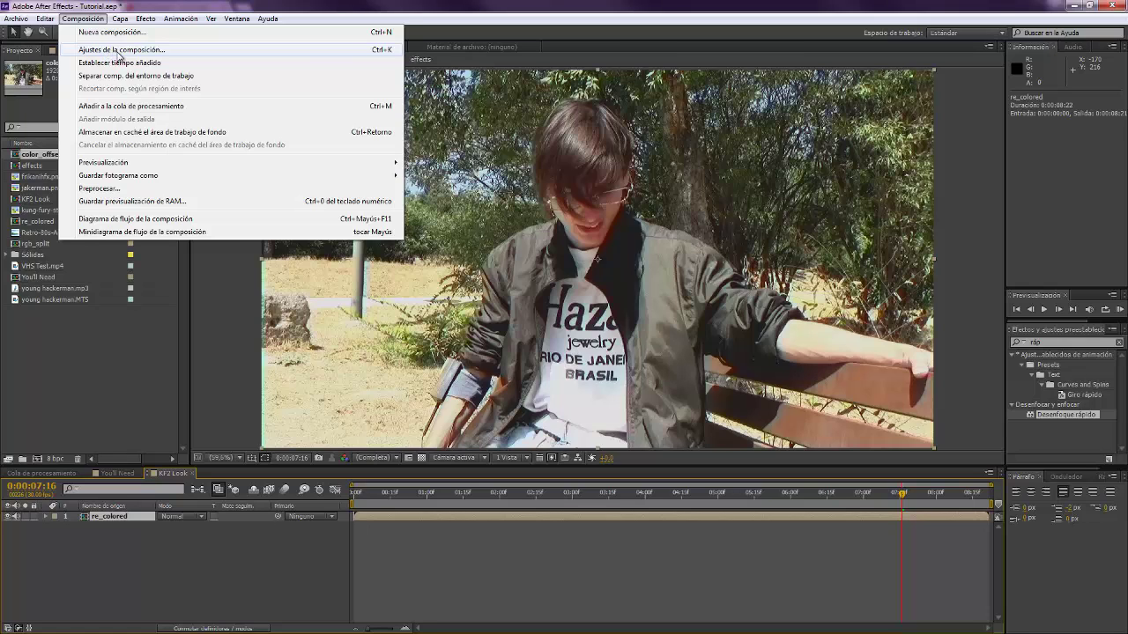
{"action": "left_click", "coordinate": [107, 50]}
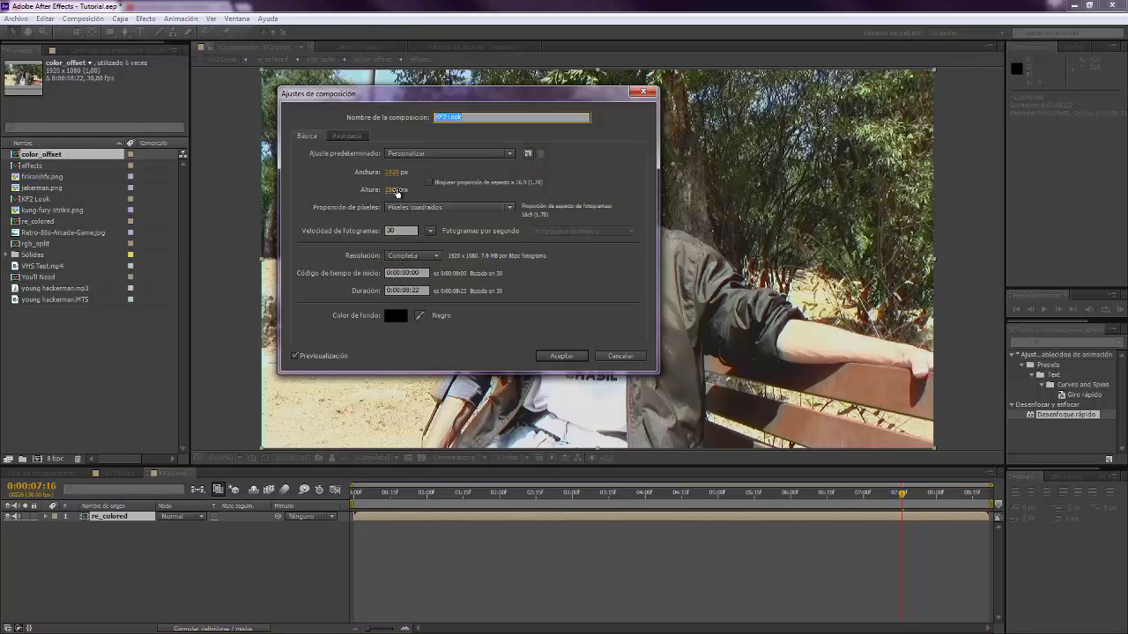
{"action": "left_click", "coordinate": [393, 191]}
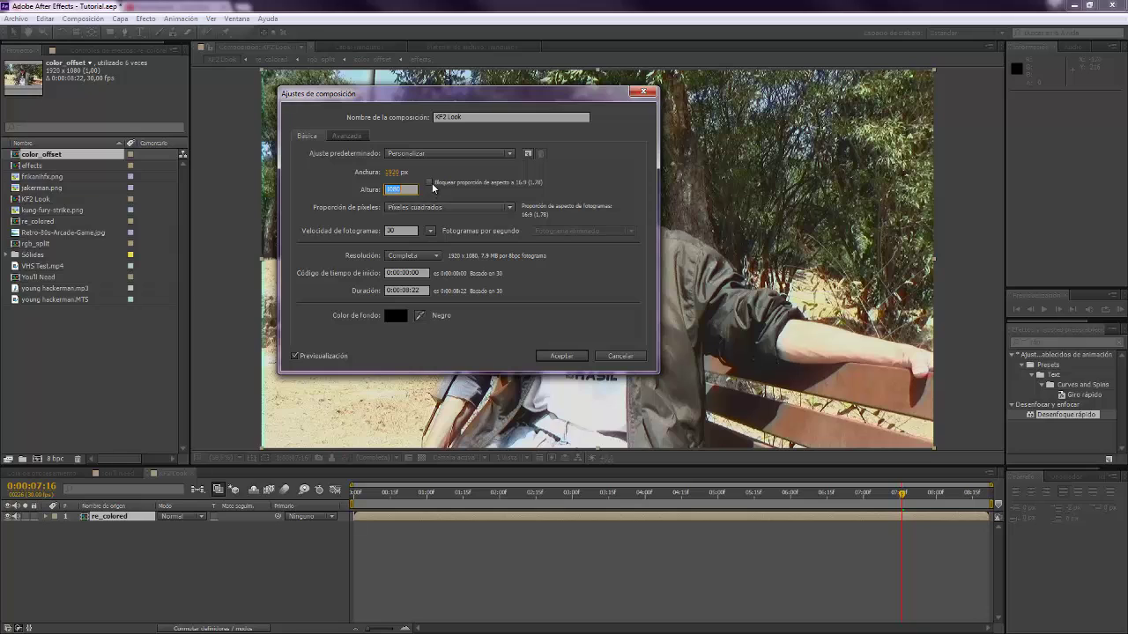
{"action": "left_click", "coordinate": [430, 182]}
{"action": "type", "text": "600"}
{"action": "key", "text": "Return"}
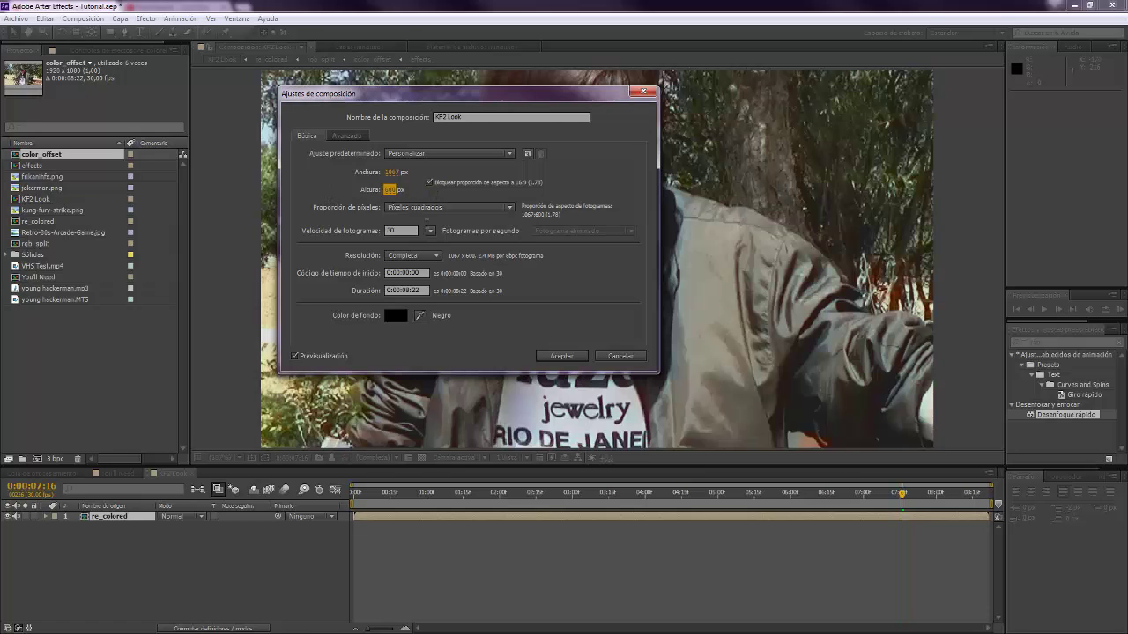
{"action": "left_click", "coordinate": [562, 356]}
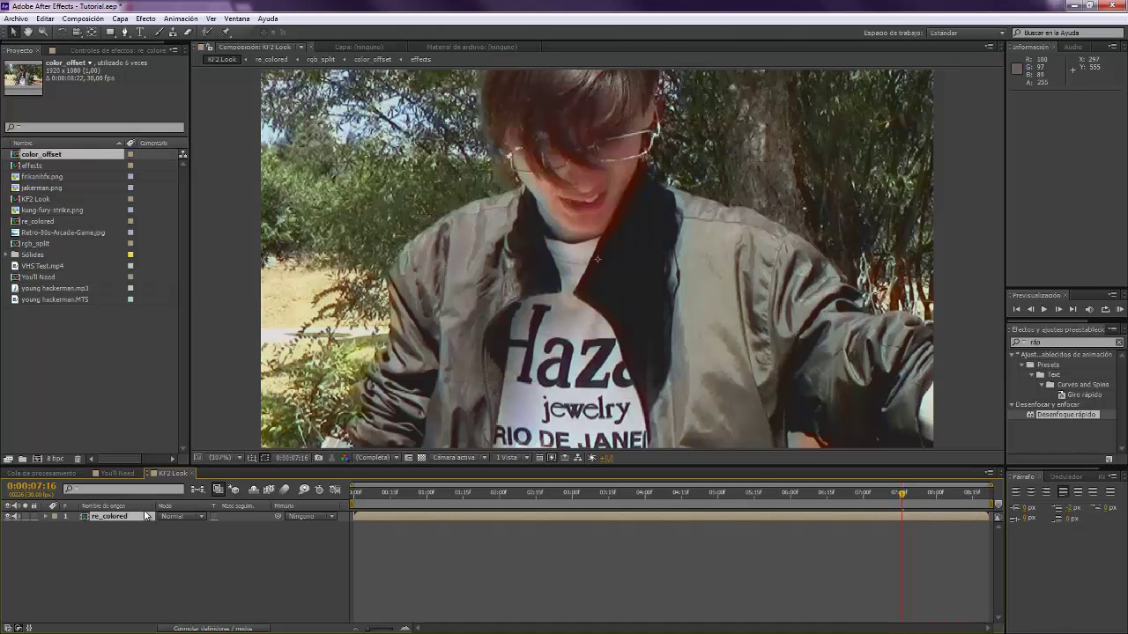
Scale the re_colored layer down to 57% so the footage fills the smaller composition frame.
{"action": "left_click", "coordinate": [110, 516]}
{"action": "key", "text": "s"}
{"action": "mouse_move", "coordinate": [187, 526]}
{"action": "left_mouse_down"}
{"action": "mouse_move", "coordinate": [207, 526]}
{"action": "mouse_move", "coordinate": [176, 530]}
{"action": "left_mouse_up"}
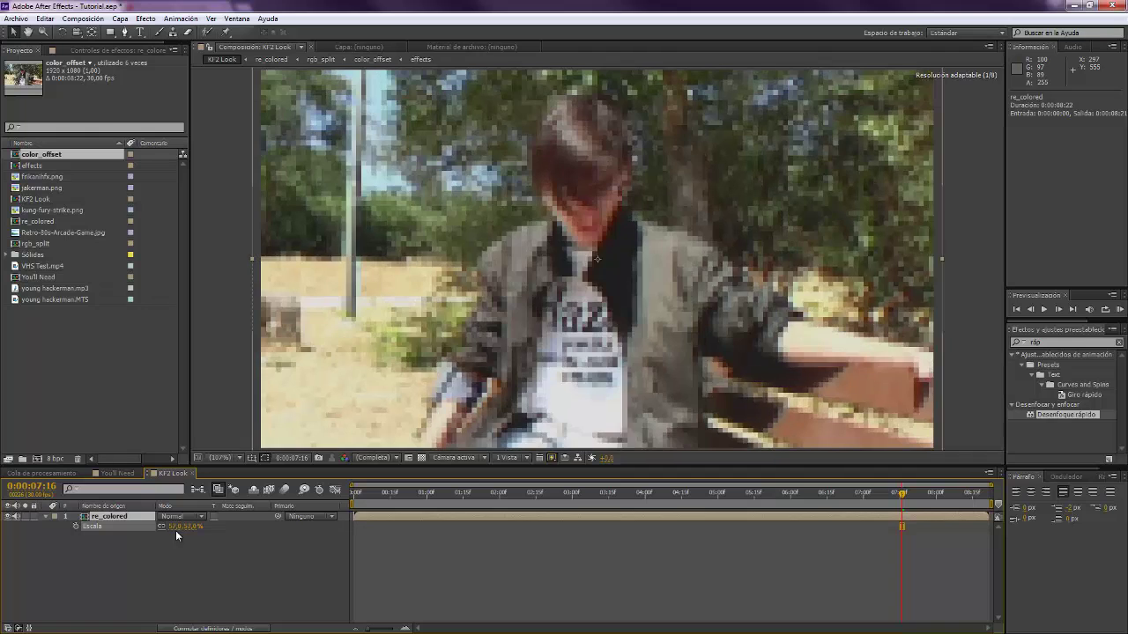
{"action": "left_click_drag", "start_coordinate": [293, 370], "coordinate": [270, 338]}
Precompose the re_colored layer into a new composition named resize, transferring all attributes.
{"action": "right_click", "coordinate": [121, 518]}
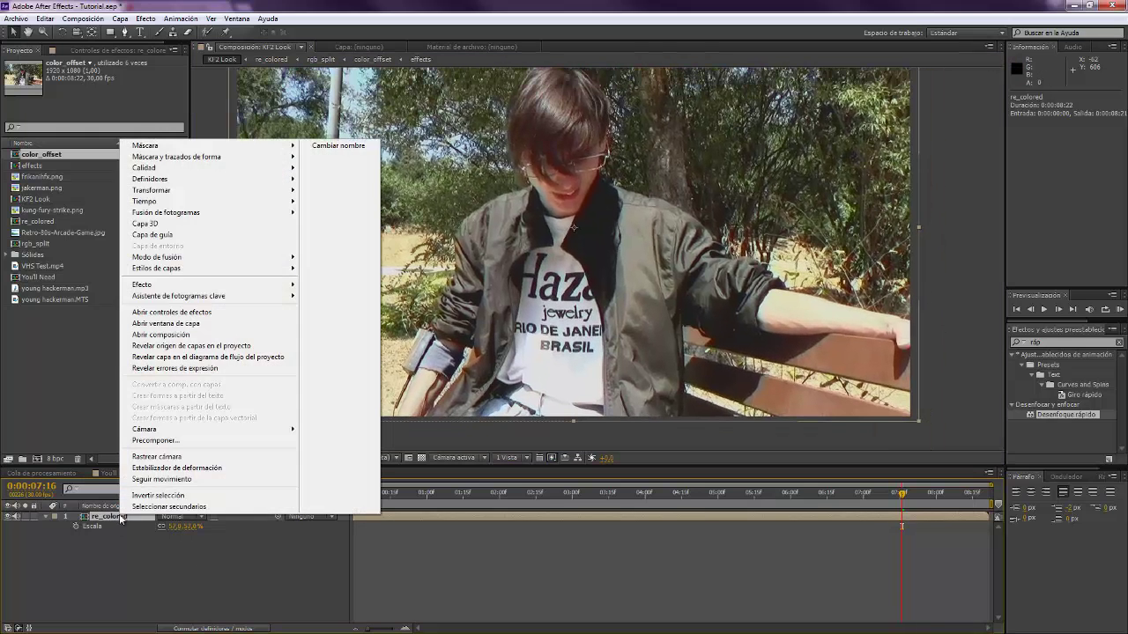
{"action": "left_click", "coordinate": [155, 440]}
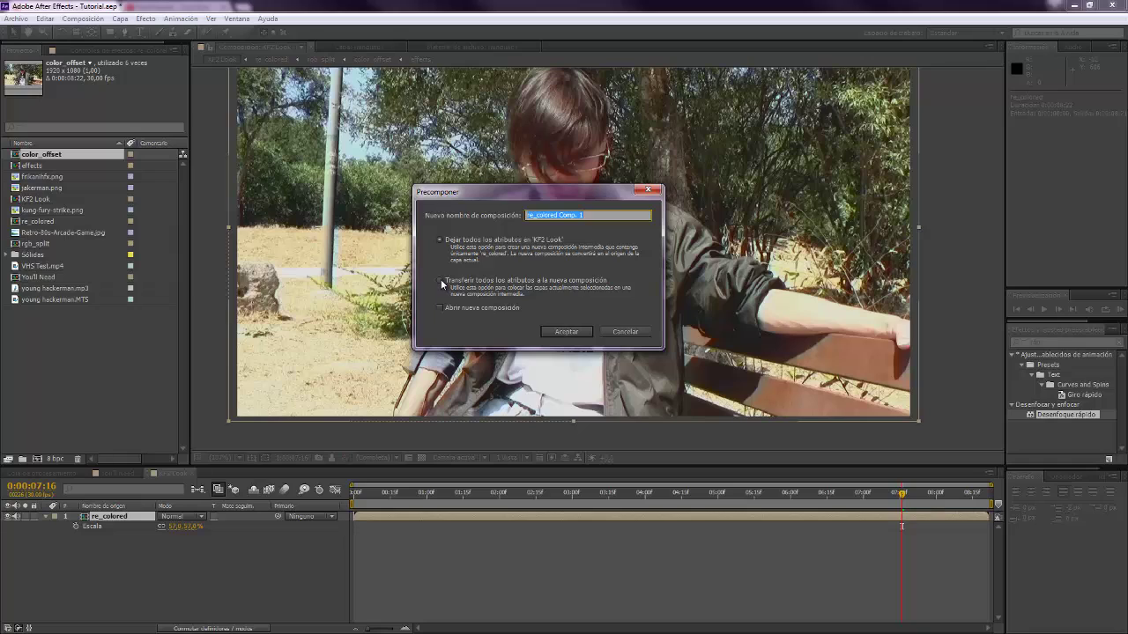
{"action": "left_click", "coordinate": [440, 282]}
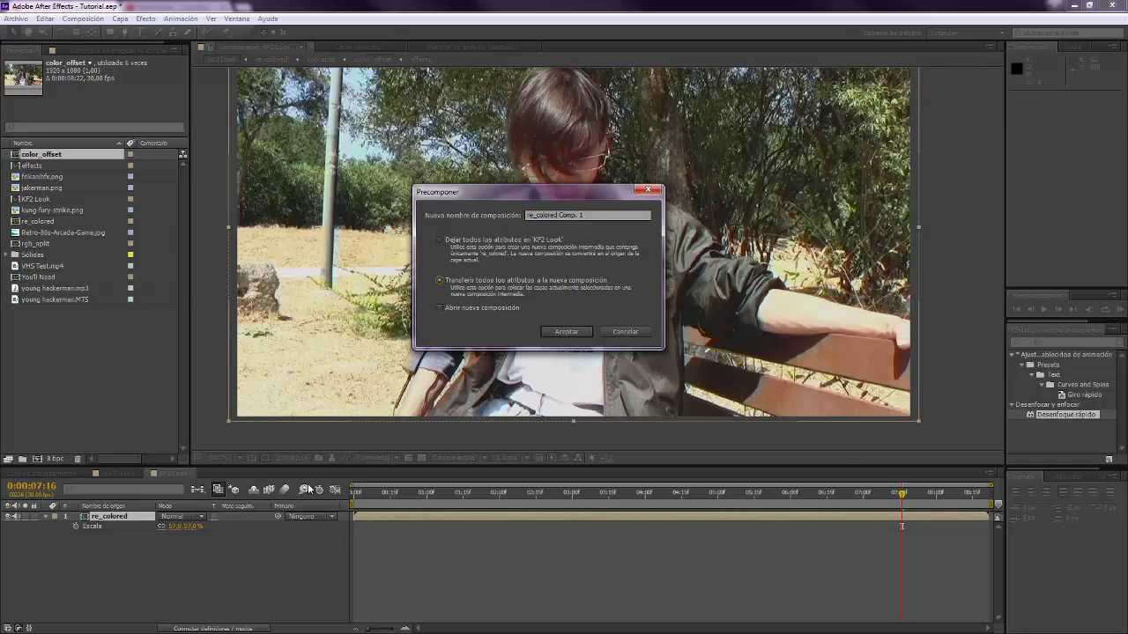
{"action": "left_click", "coordinate": [598, 218]}
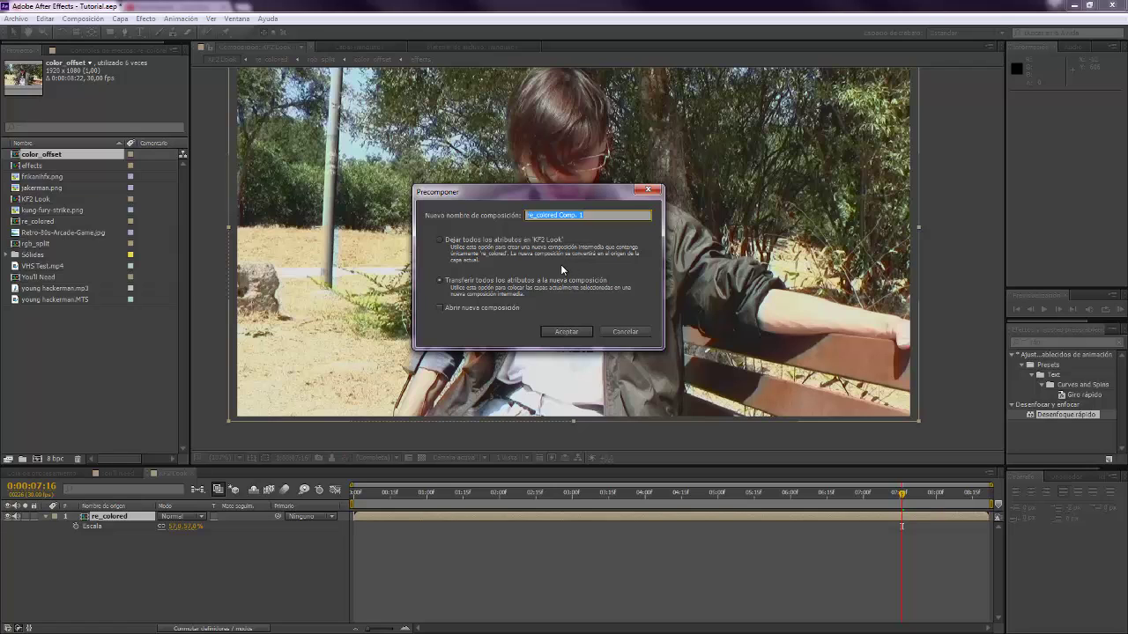
{"action": "type", "text": "resize"}
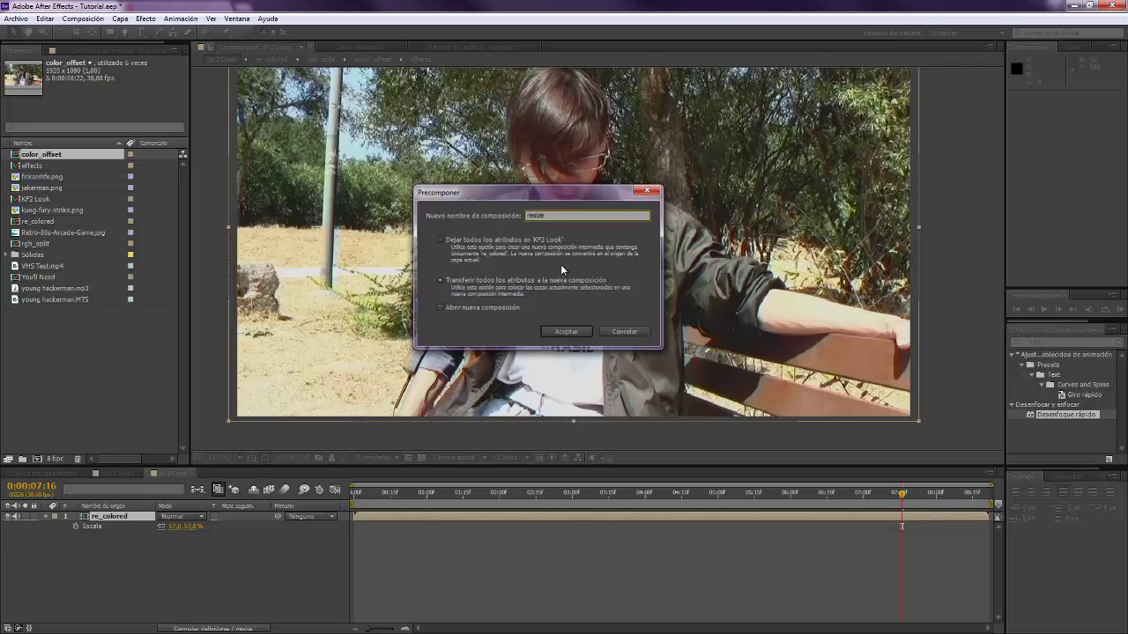
{"action": "key", "text": "Return"}
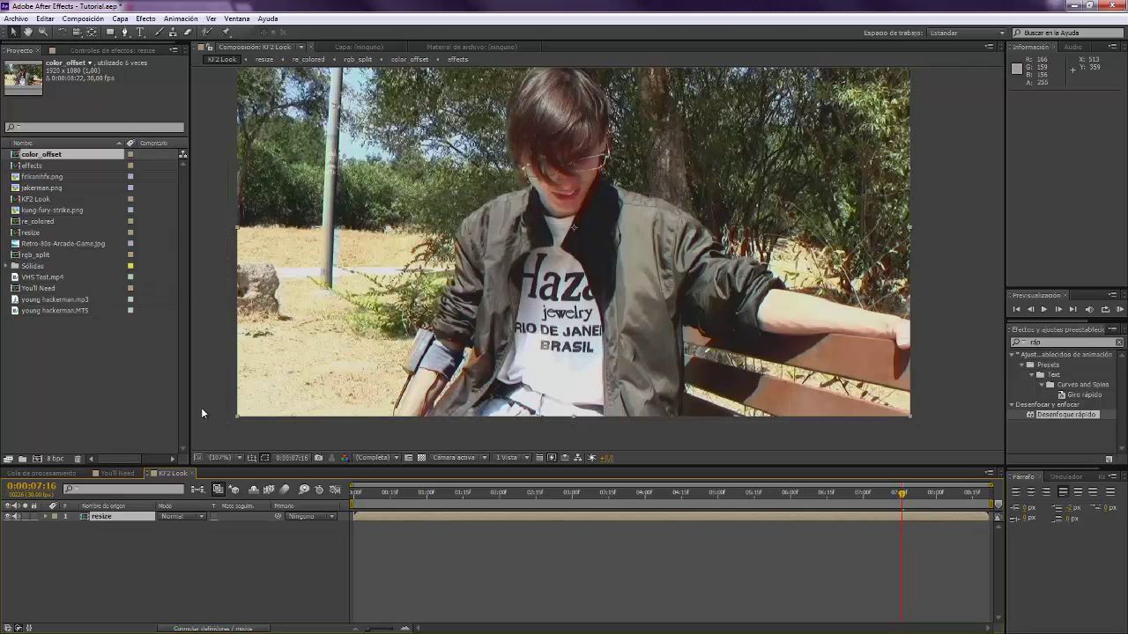
Set the KF2 Look composition's size to 1920 x 1080 px with the aspect ratio unlocked.
{"action": "left_click", "coordinate": [83, 18]}
{"action": "left_click", "coordinate": [103, 52]}
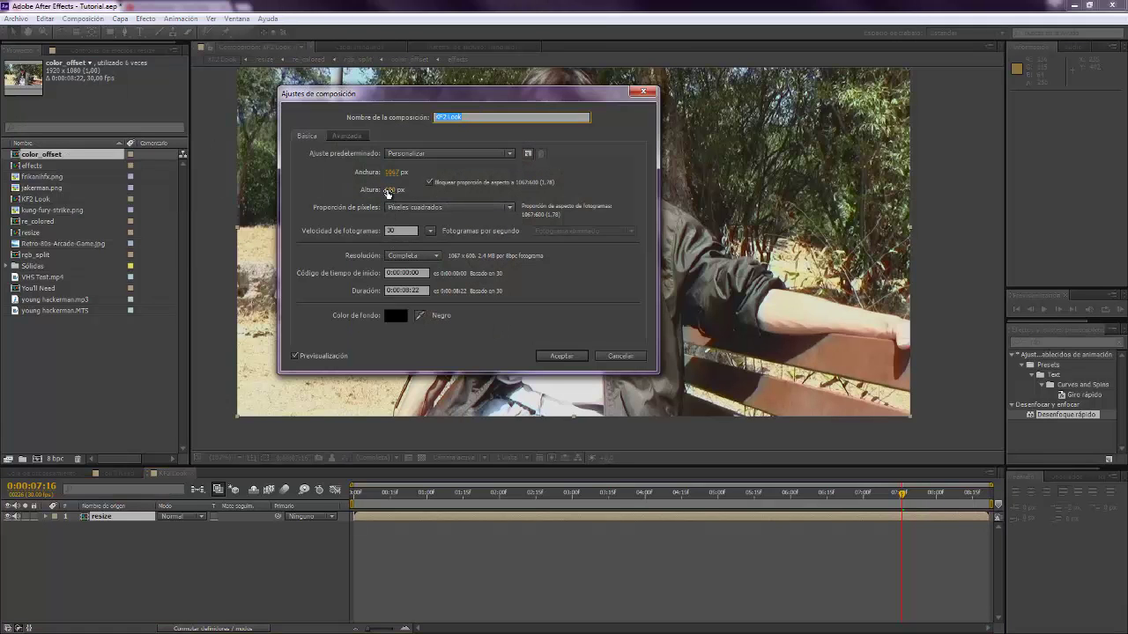
{"action": "left_click", "coordinate": [387, 190]}
{"action": "type", "text": "1080"}
{"action": "key", "text": "shift+Tab"}
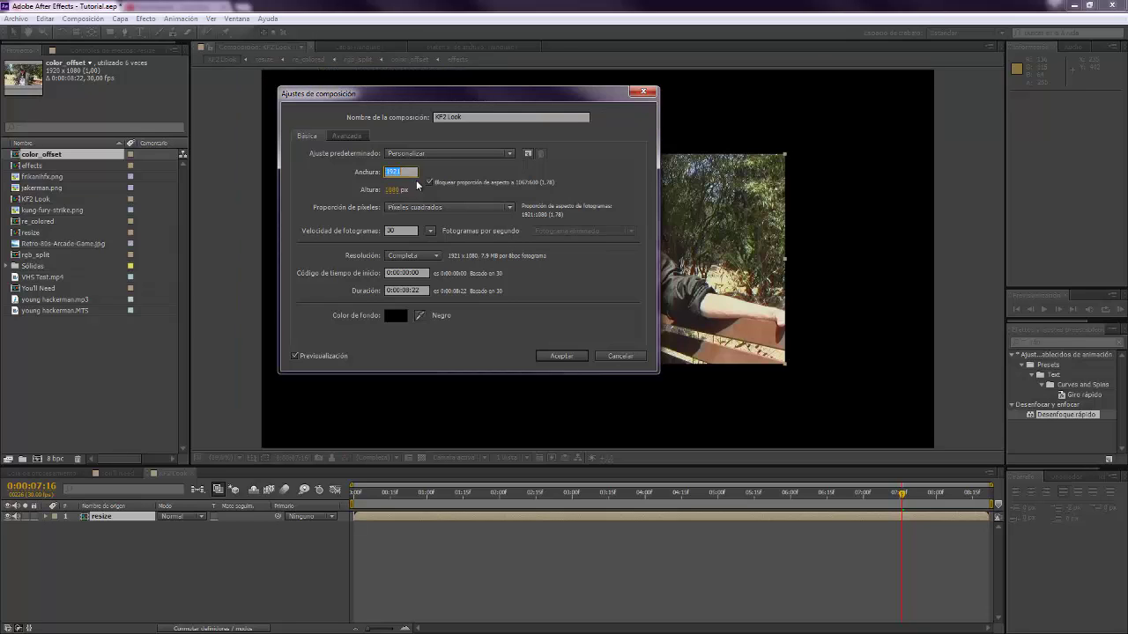
{"action": "left_click", "coordinate": [429, 183]}
{"action": "type", "text": "1920"}
{"action": "key", "text": "Return"}
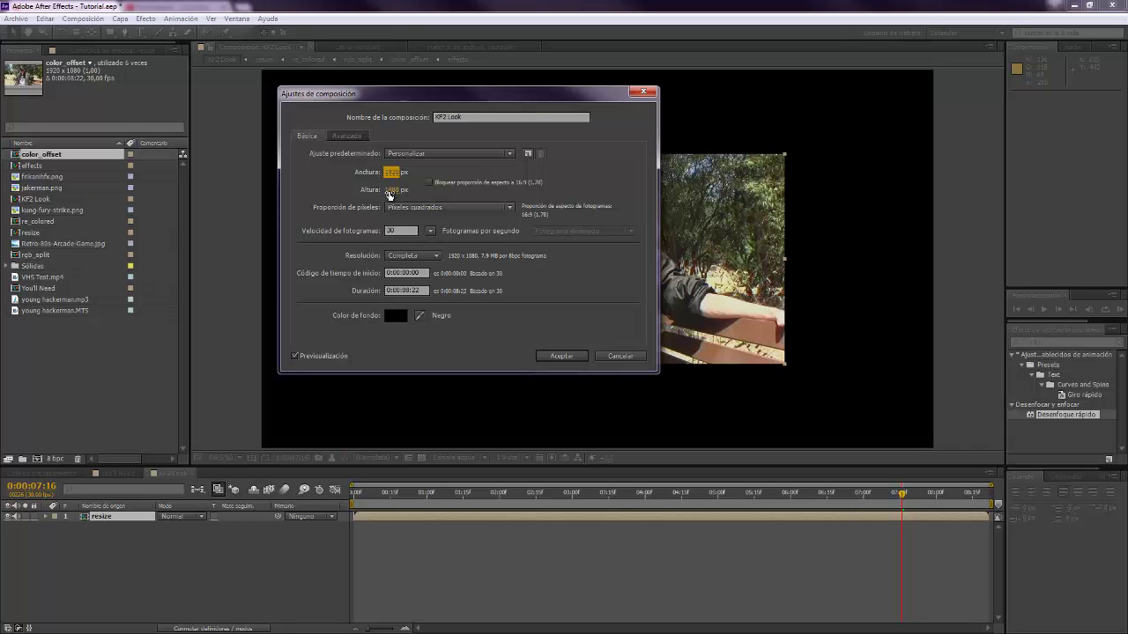
{"action": "left_click", "coordinate": [560, 356]}
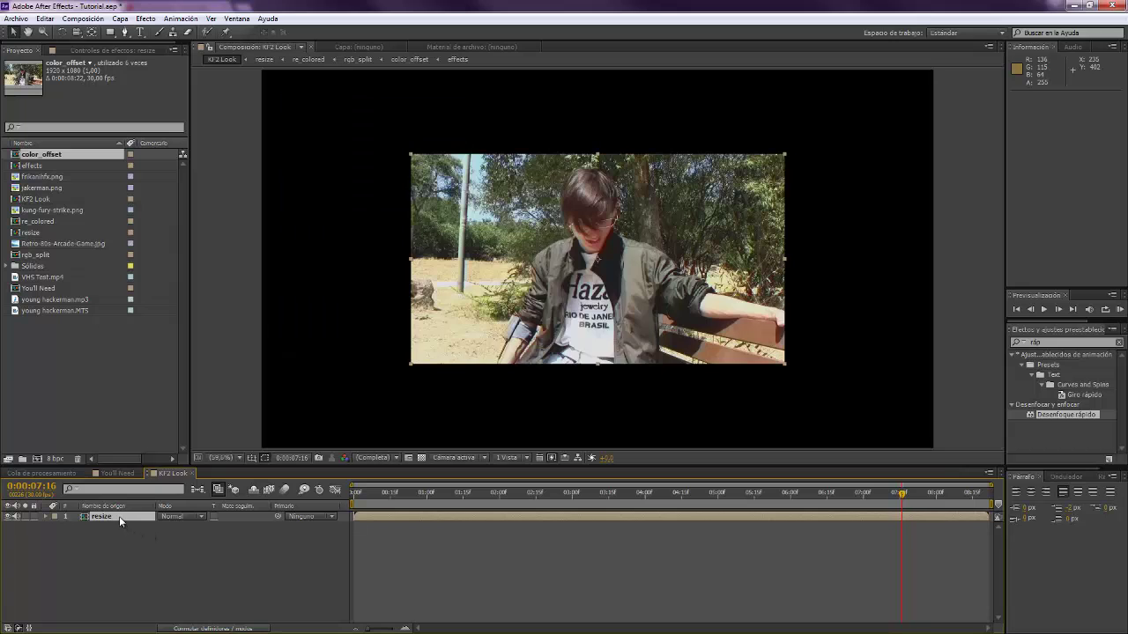
Scale the resize layer up to 181% so it fills the full composition frame.
{"action": "key", "text": "s"}
{"action": "left_click_drag", "start_coordinate": [201, 526], "coordinate": [249, 531]}
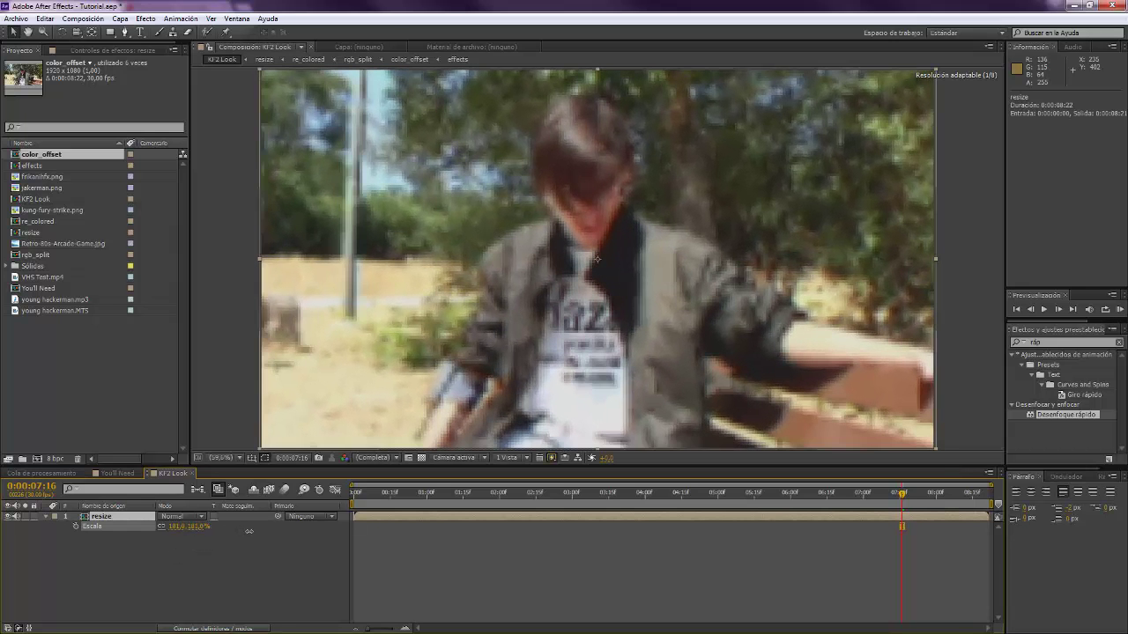
Add a new adjustment layer above the resize layer in the KF2 Look composition.
{"action": "left_click", "coordinate": [232, 575]}
{"action": "scroll", "coordinate": [392, 232], "scroll_direction": "up", "scroll_amount": 3}
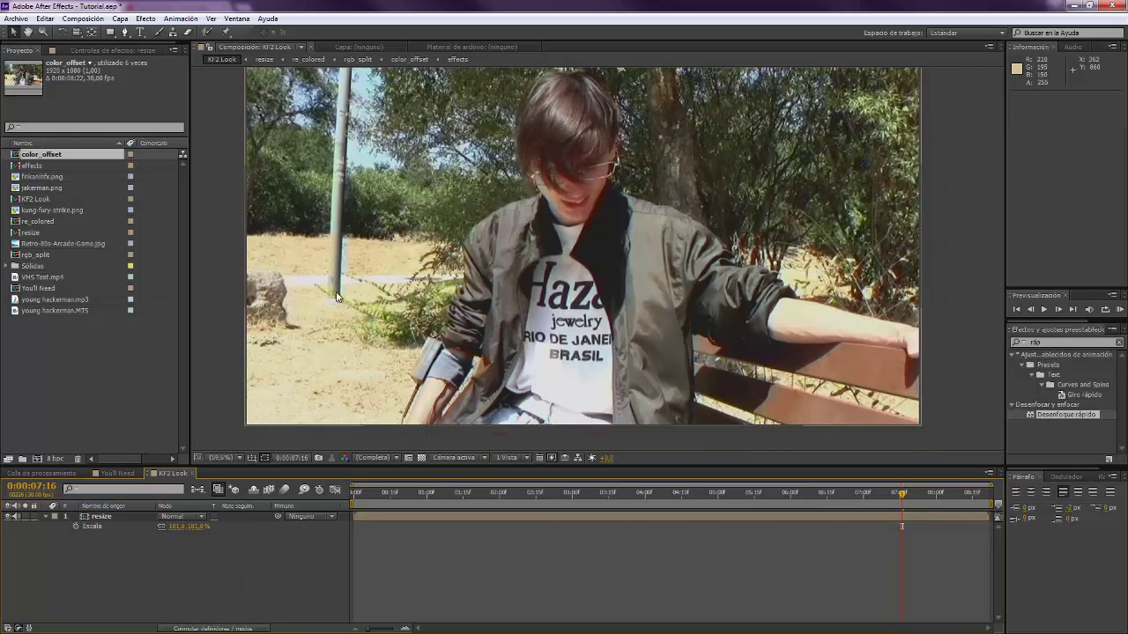
{"action": "scroll", "coordinate": [392, 233], "scroll_direction": "up", "scroll_amount": 3}
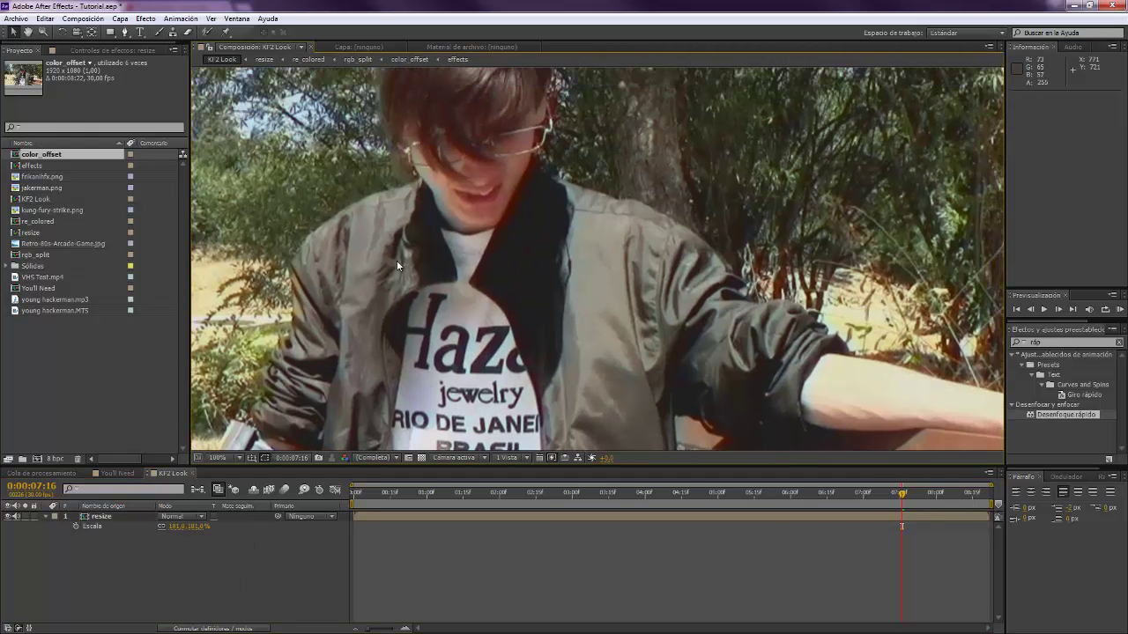
{"action": "left_click", "coordinate": [217, 459]}
{"action": "left_click", "coordinate": [220, 244]}
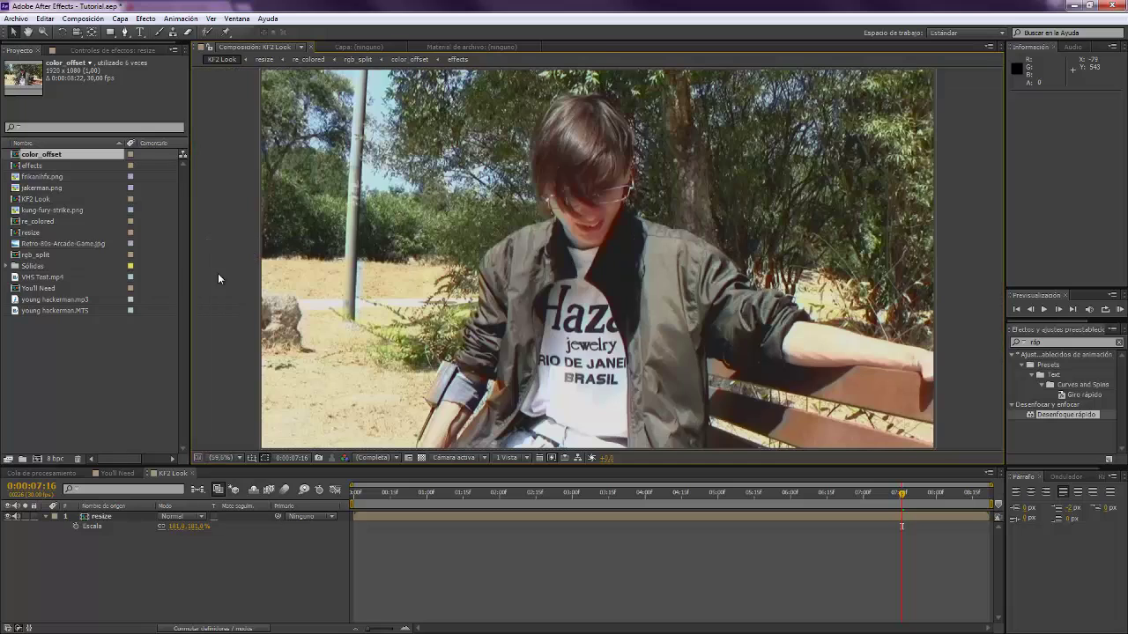
{"action": "left_click", "coordinate": [120, 18]}
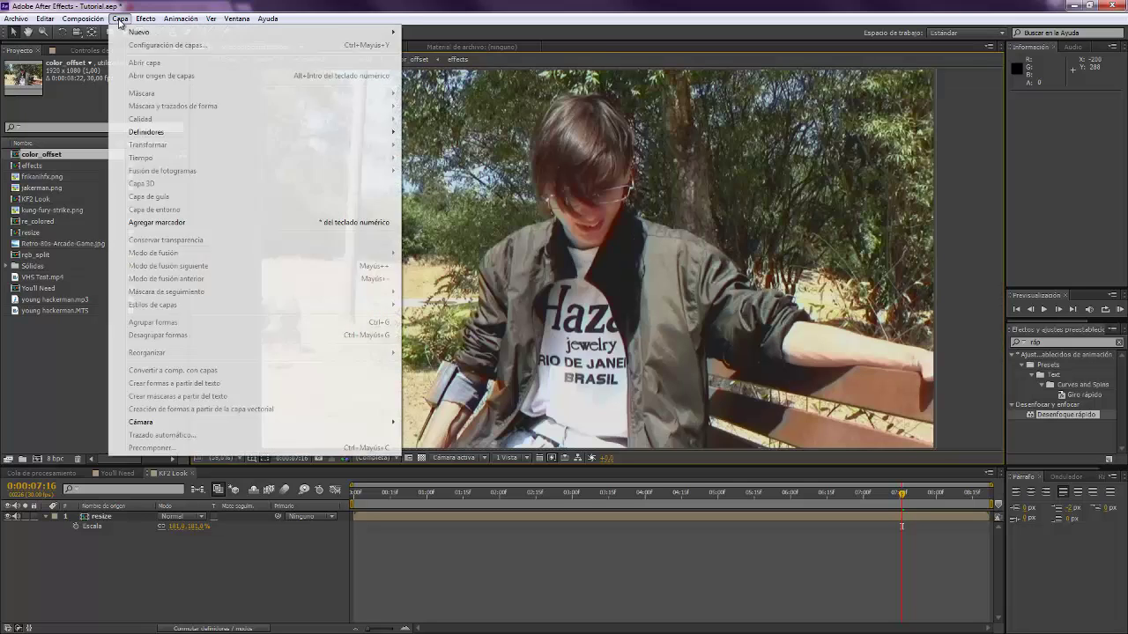
{"action": "mouse_move", "coordinate": [320, 35]}
{"action": "left_click", "coordinate": [480, 113]}
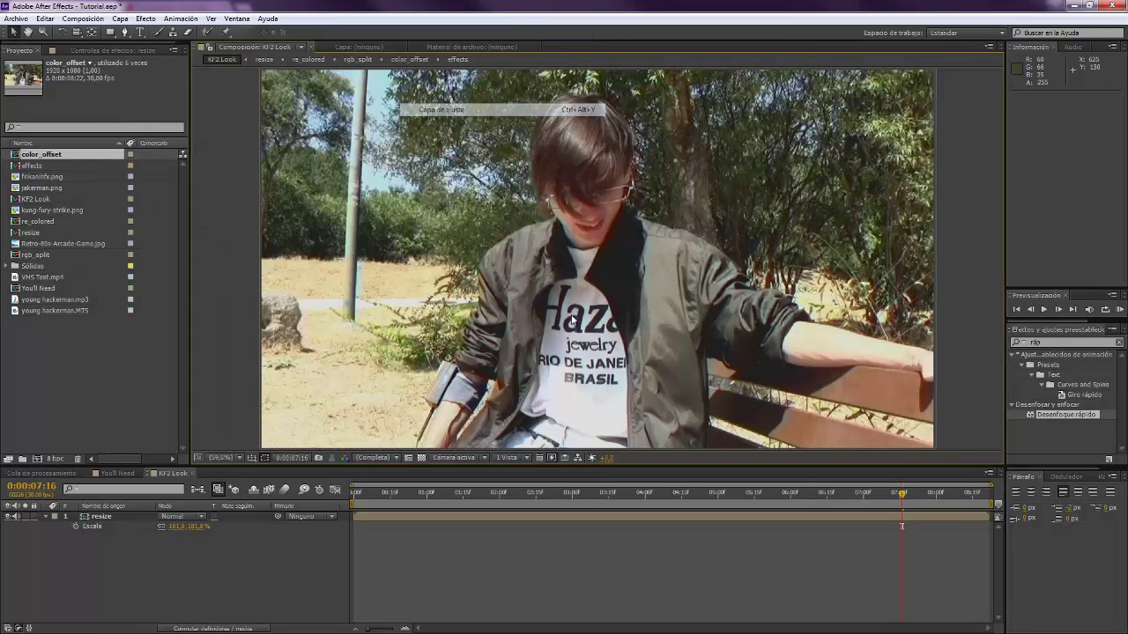
Find the Máscara de enfoque effect by searching for "másca" and apply it to the adjustment layer.
{"action": "key", "text": "ctrl+5"}
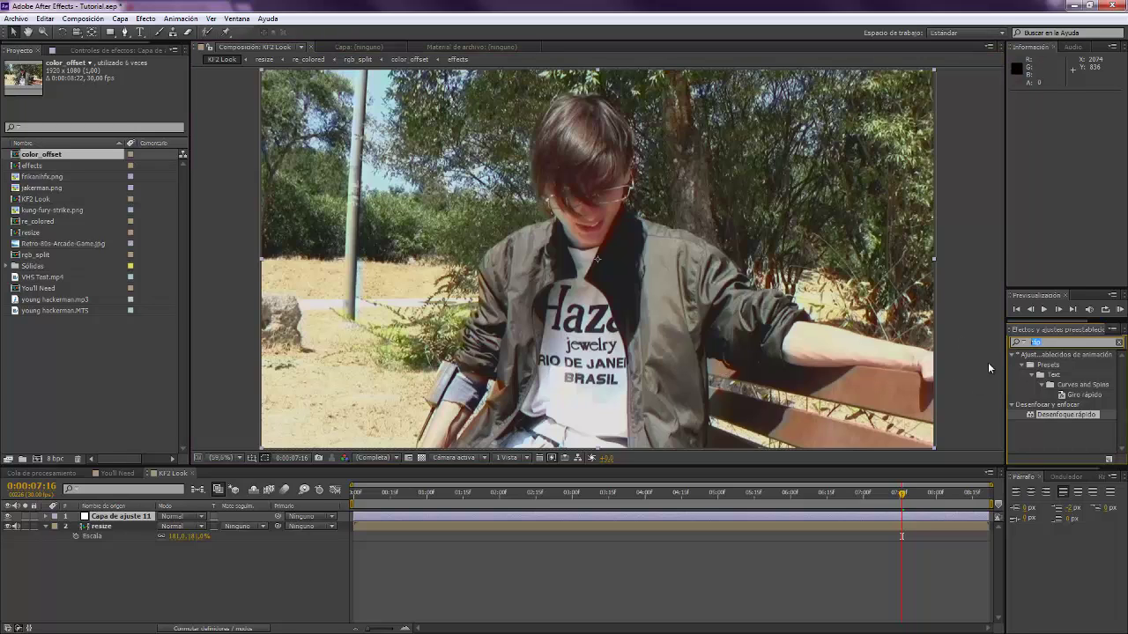
{"action": "type", "text": "másca"}
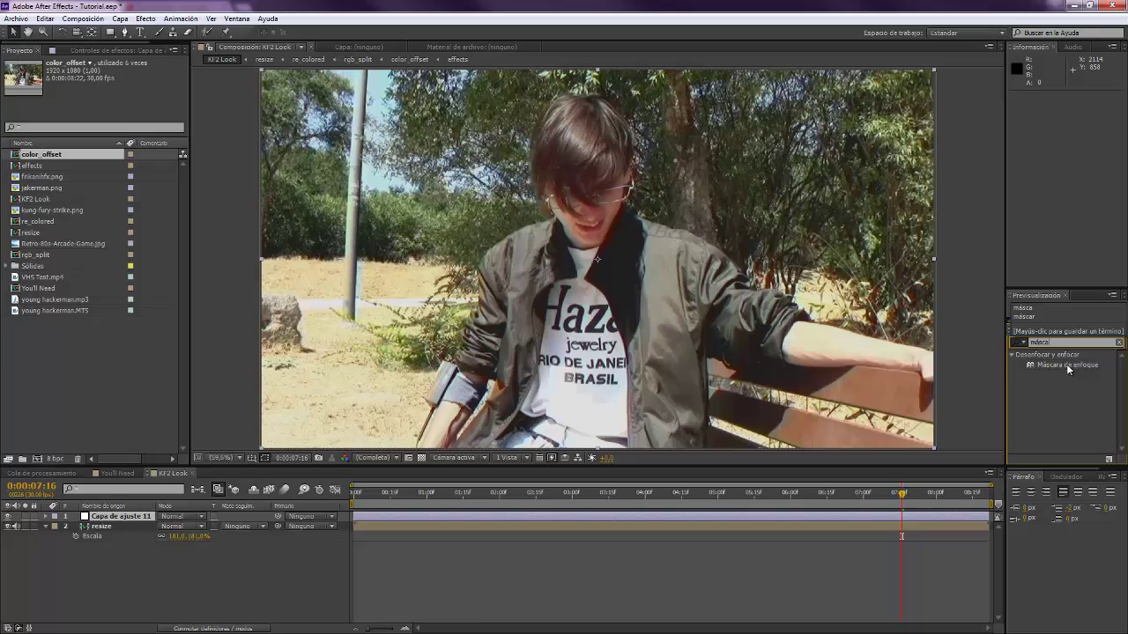
{"action": "double_click", "coordinate": [1066, 364]}
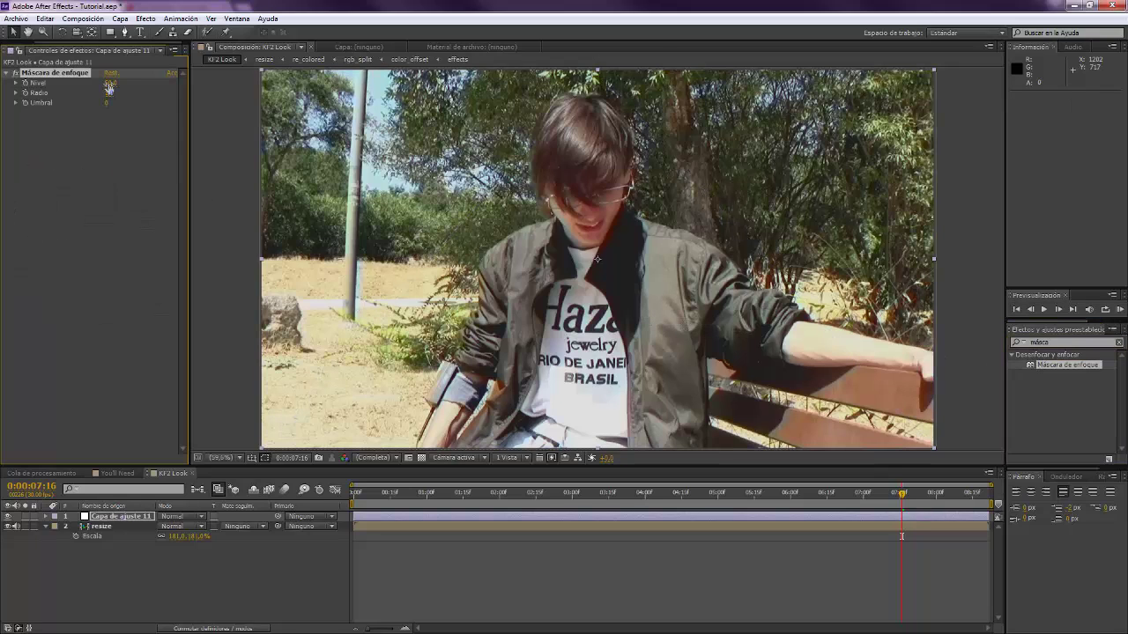
Set the Máscara de enfoque effect's Nivel to 70 and Radio to 10.
{"action": "left_click_drag", "start_coordinate": [108, 88], "coordinate": [111, 88]}
{"action": "left_click", "coordinate": [111, 85]}
{"action": "key", "text": "Tab"}
{"action": "type", "text": "10"}
{"action": "key", "text": "Return"}
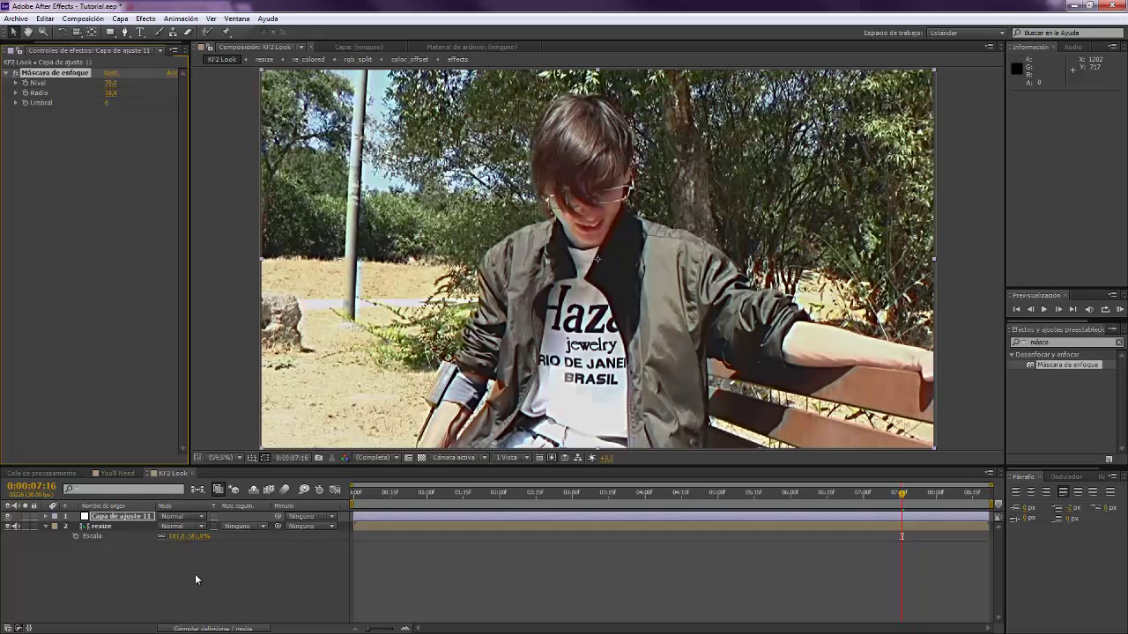
Examine the sharpened footage up close around the jacket and shirt, and then in the full frame.
{"action": "left_click", "coordinate": [195, 574]}
{"action": "scroll", "coordinate": [377, 359], "scroll_direction": "up", "scroll_amount": 3}
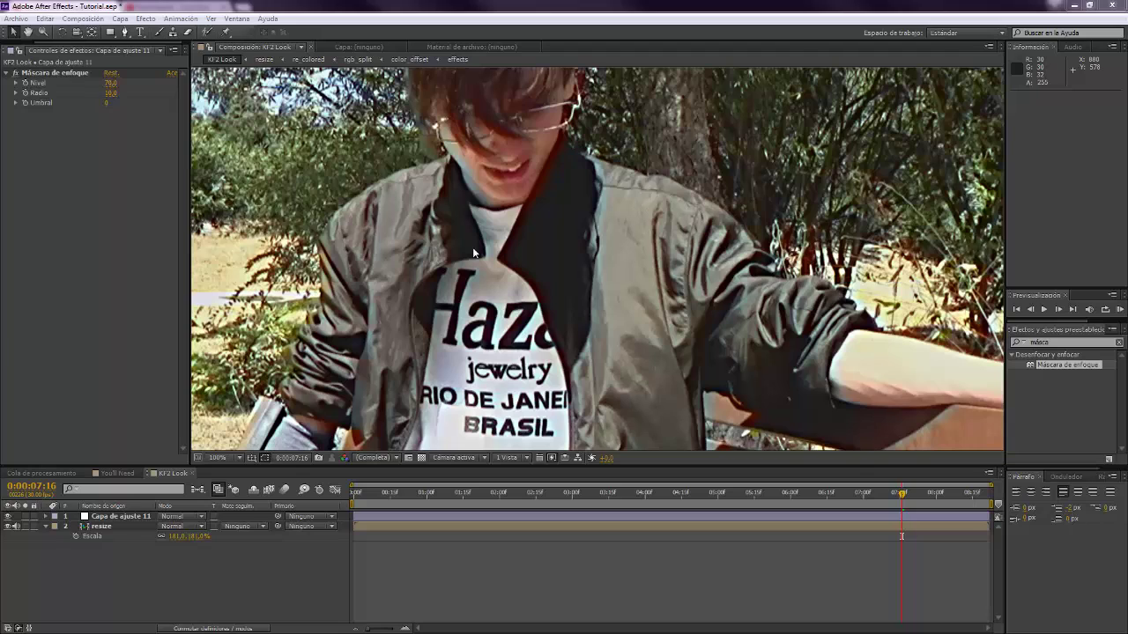
{"action": "key", "text": "alt+Tab"}
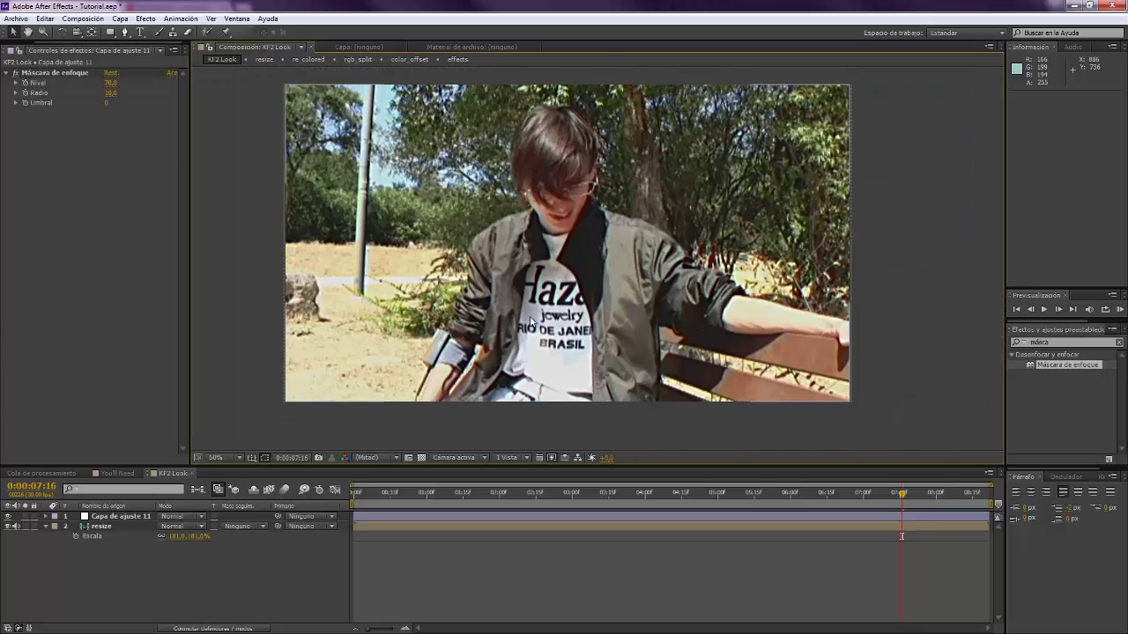
{"action": "left_click", "coordinate": [215, 457]}
{"action": "left_click", "coordinate": [238, 246]}
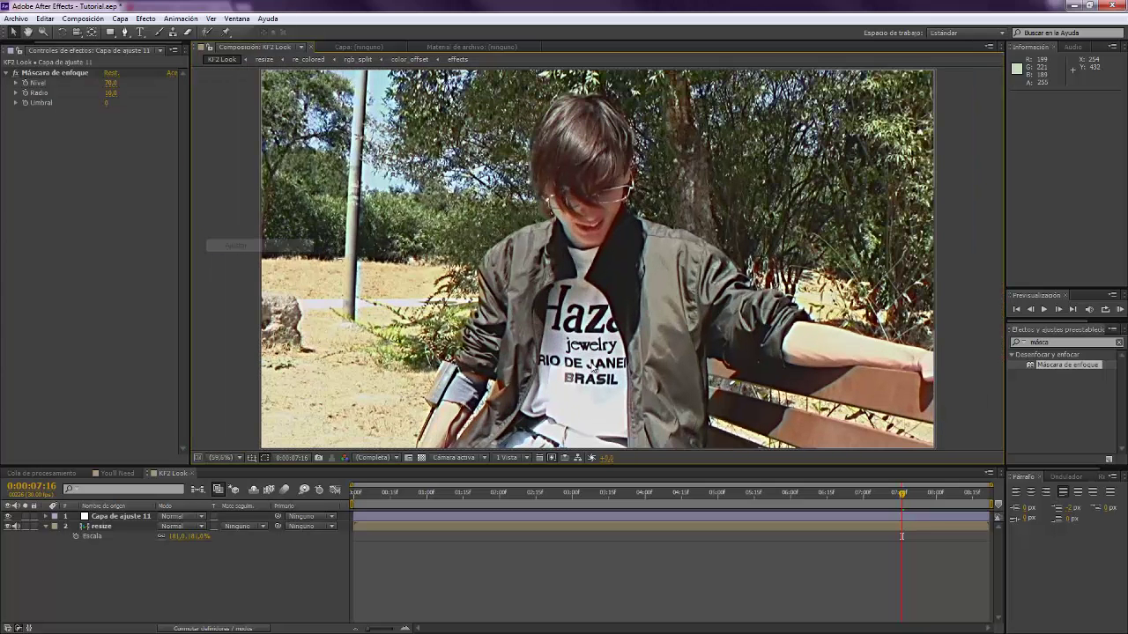